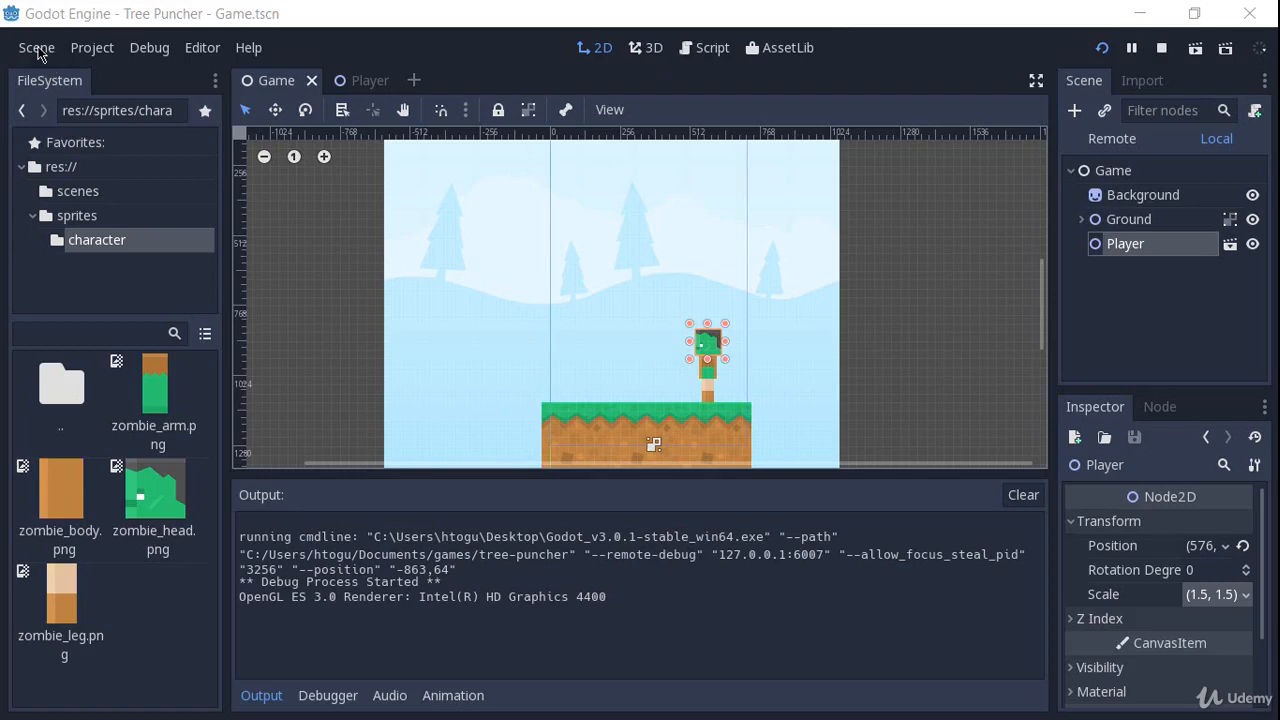
# - Create a new scene with a Node2D as its root node
pyautogui.click(37, 49)
pyautogui.click(47, 78)
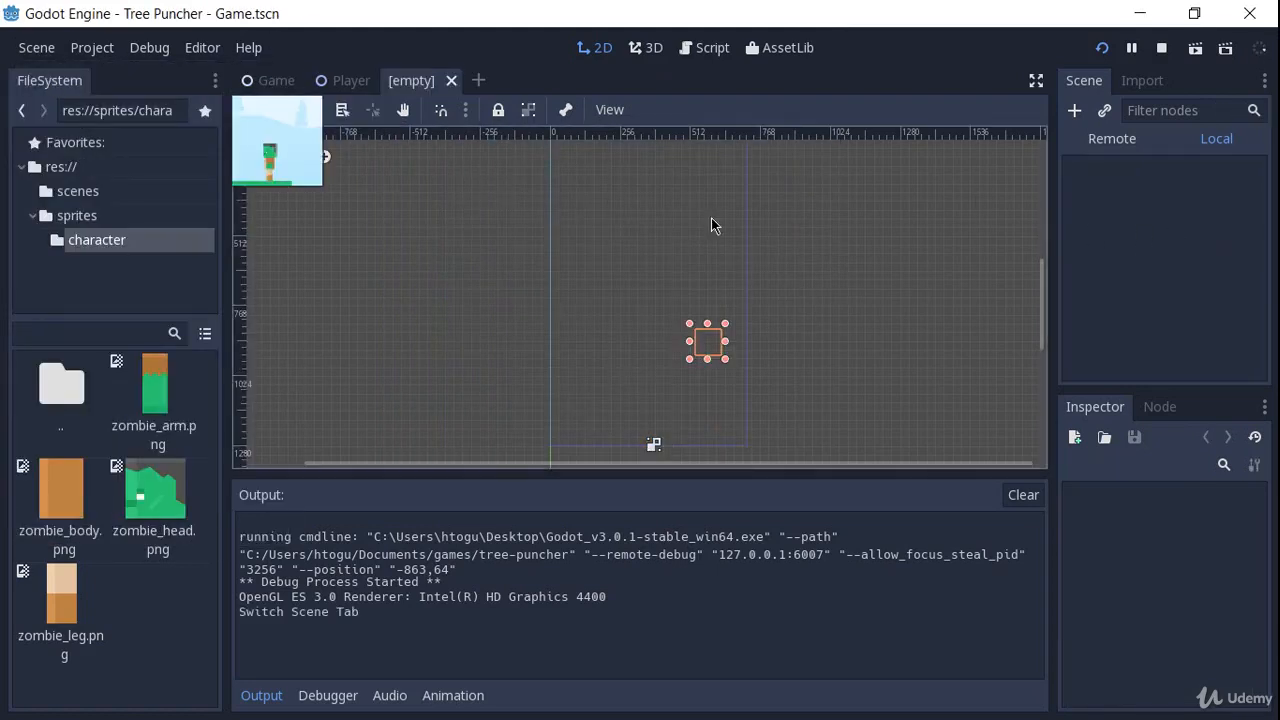
pyautogui.hotkey('ctrl', 'a')
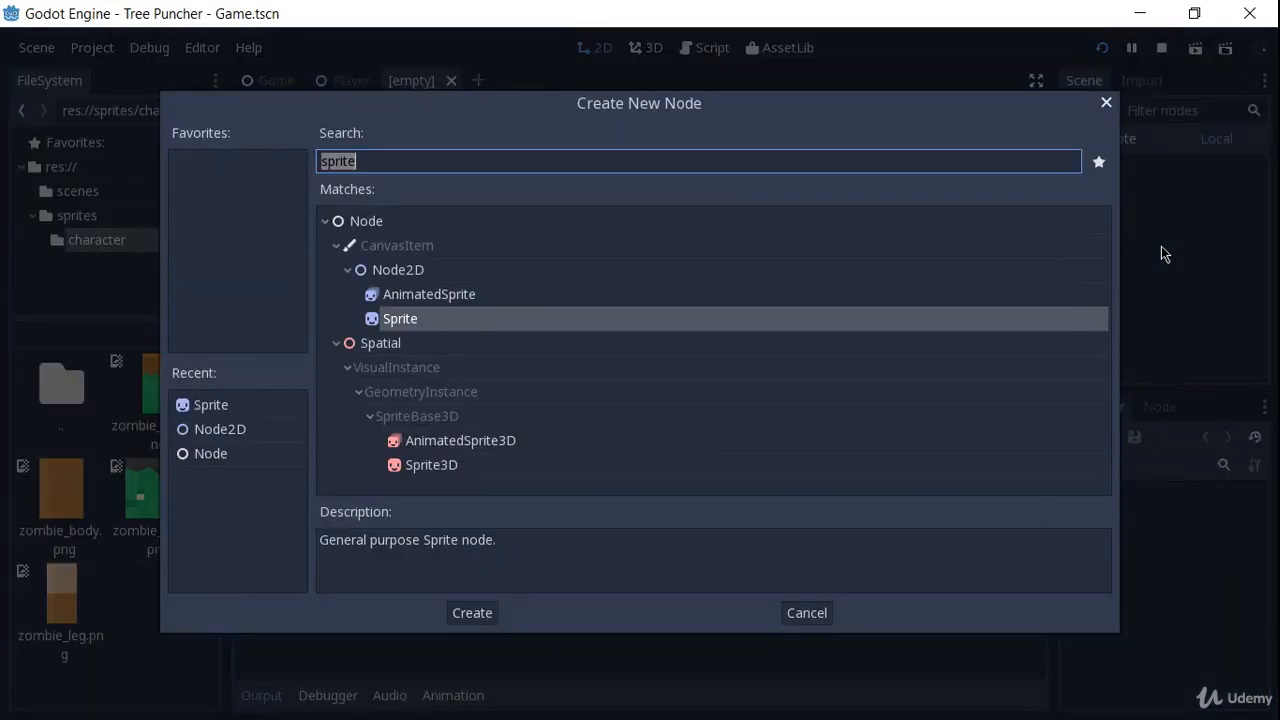
pyautogui.doubleClick(866, 270)
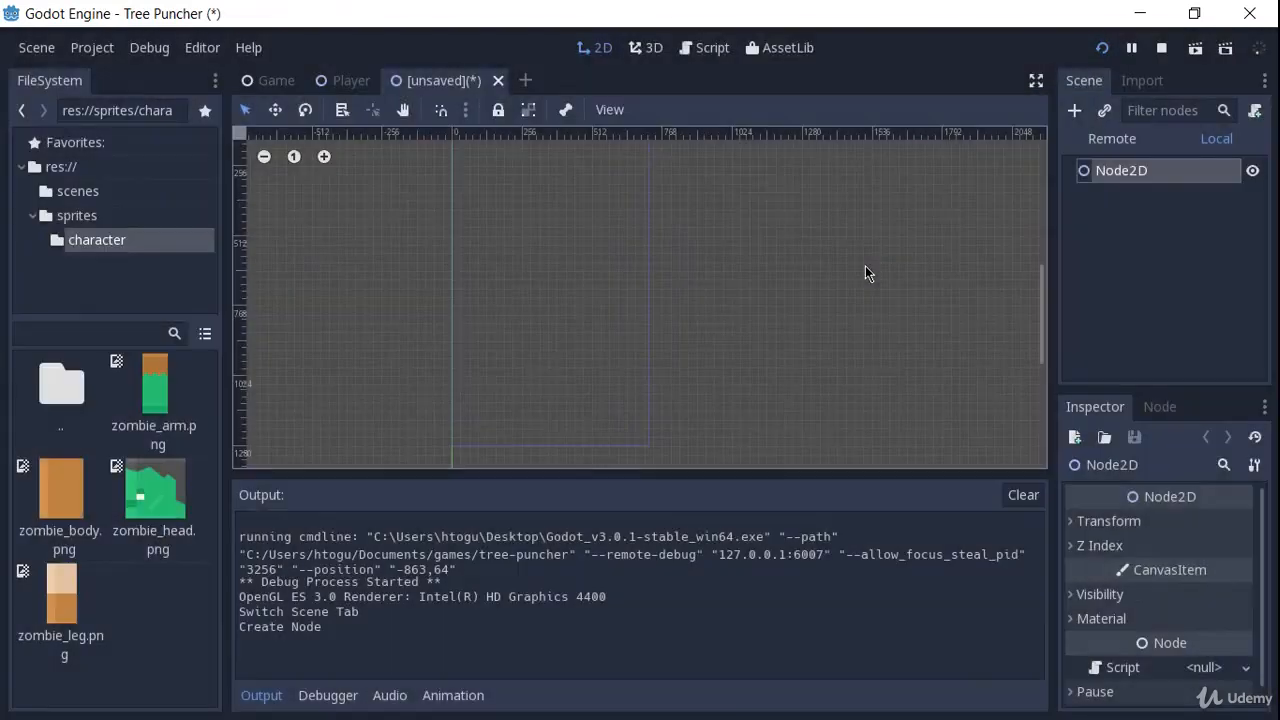
# - Rename the root node of the new scene as Trunk
pyautogui.doubleClick(1152, 172)
pyautogui.write('Trunk')
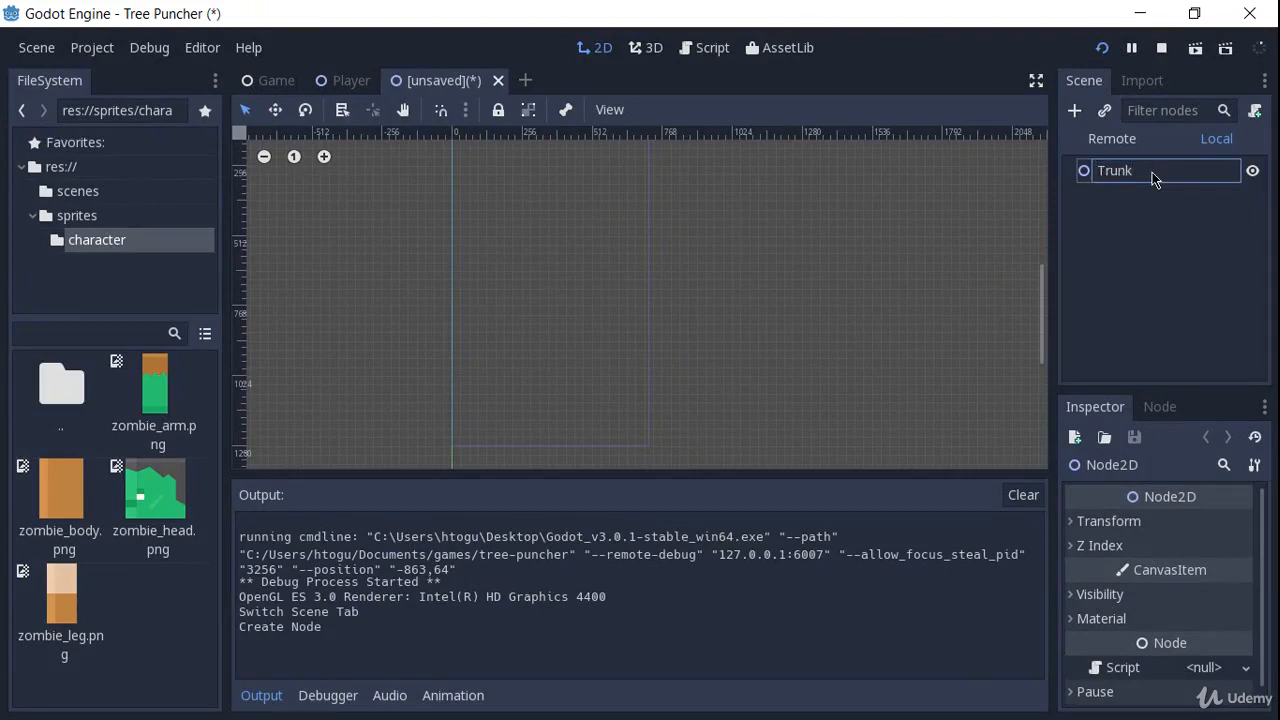
pyautogui.press('Return')
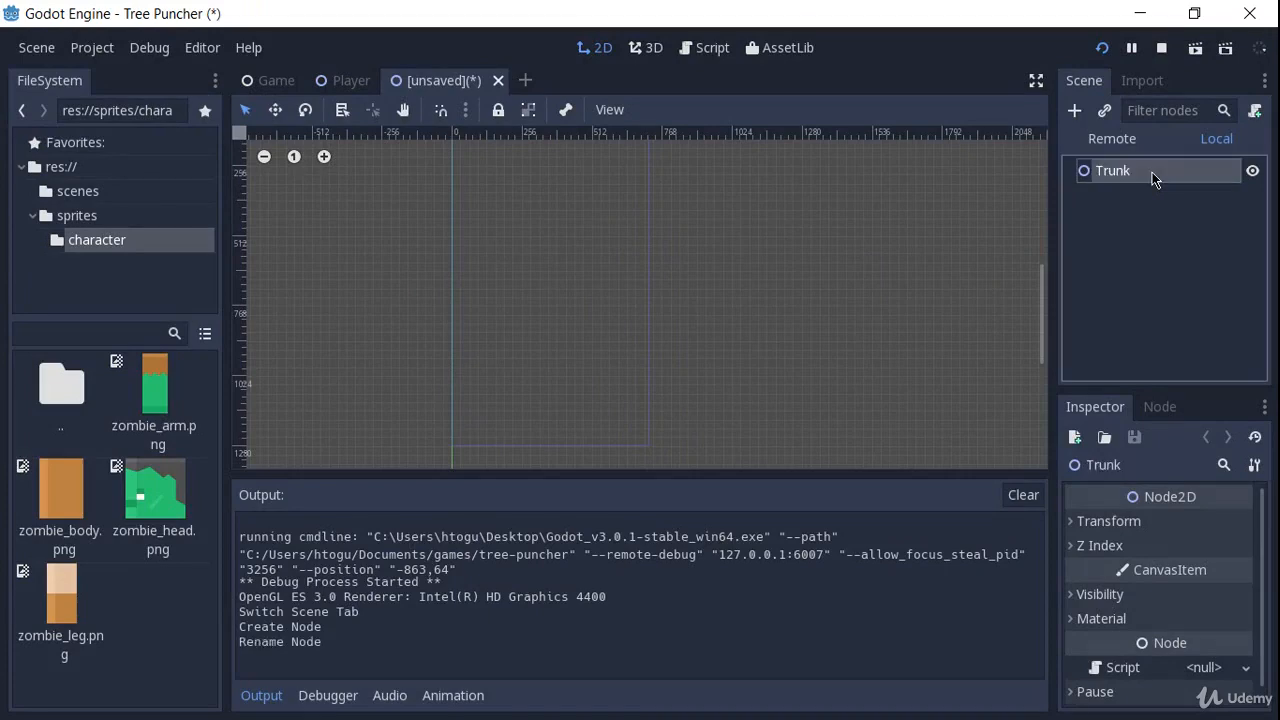
# - Add a Sprite node under Trunk and assign trunk_mid.png from the sprites folder as its texture
pyautogui.hotkey('ctrl', 'a')
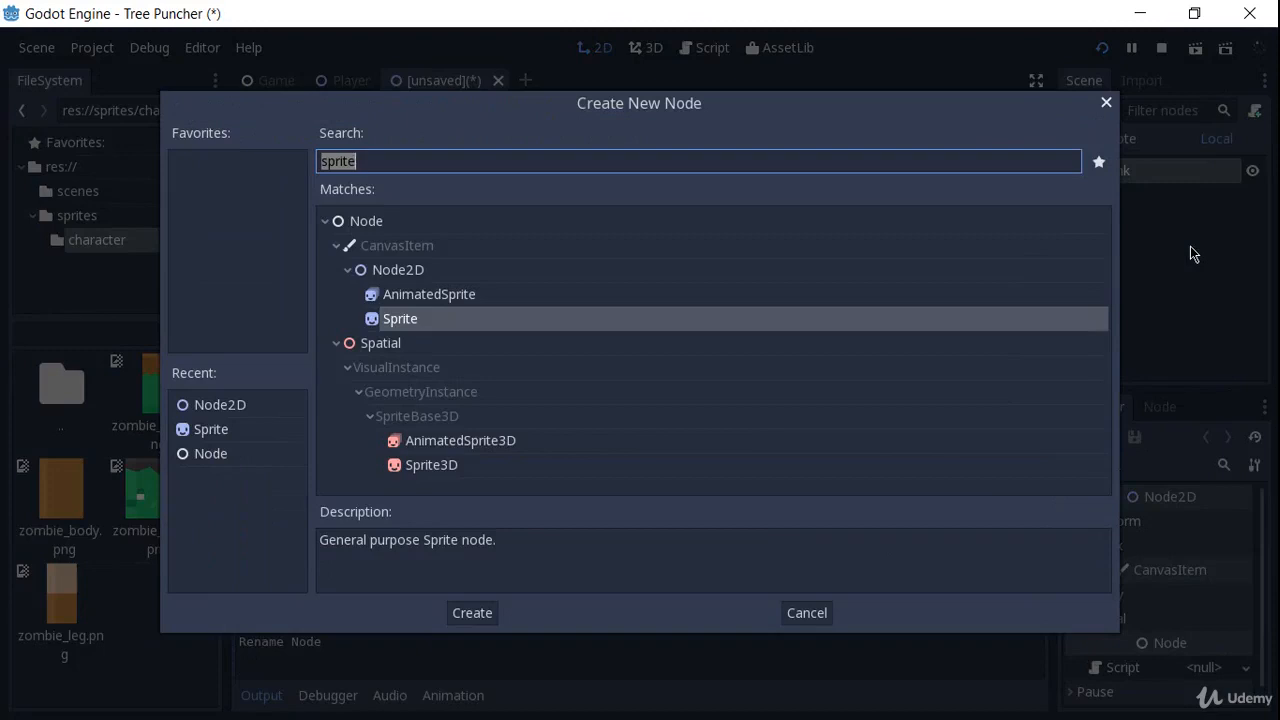
pyautogui.doubleClick(415, 318)
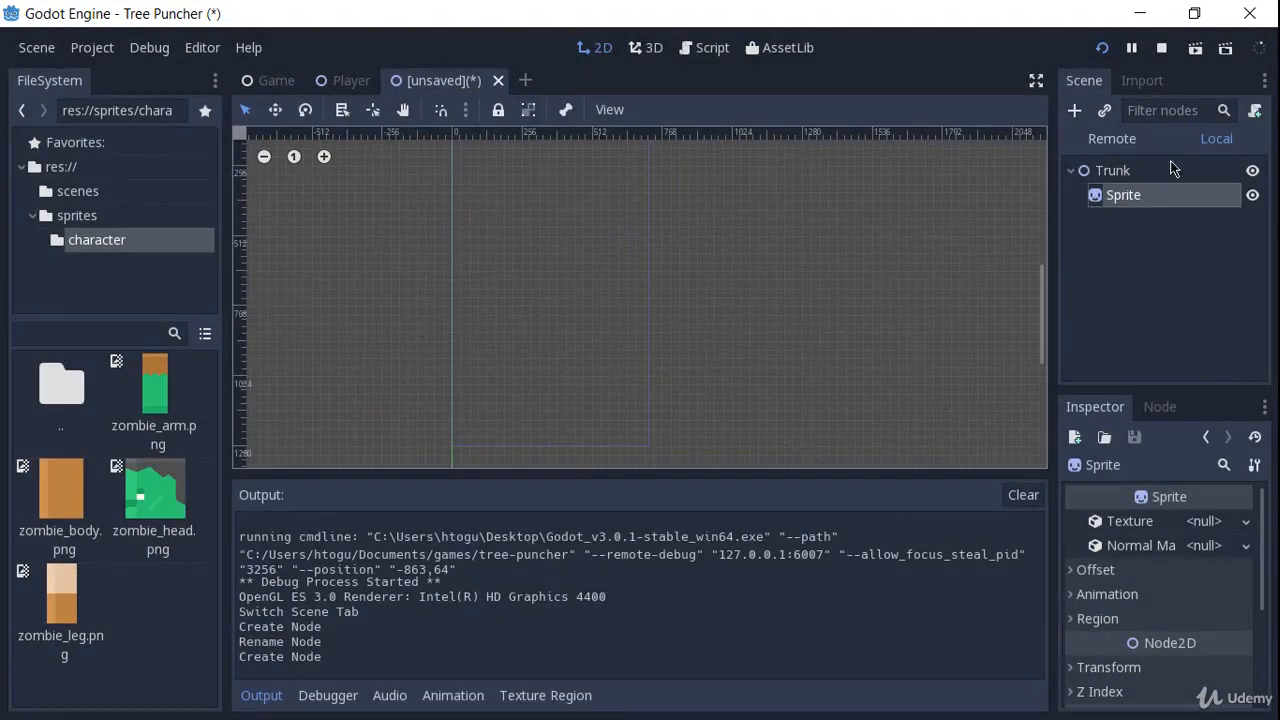
pyautogui.click(85, 215)
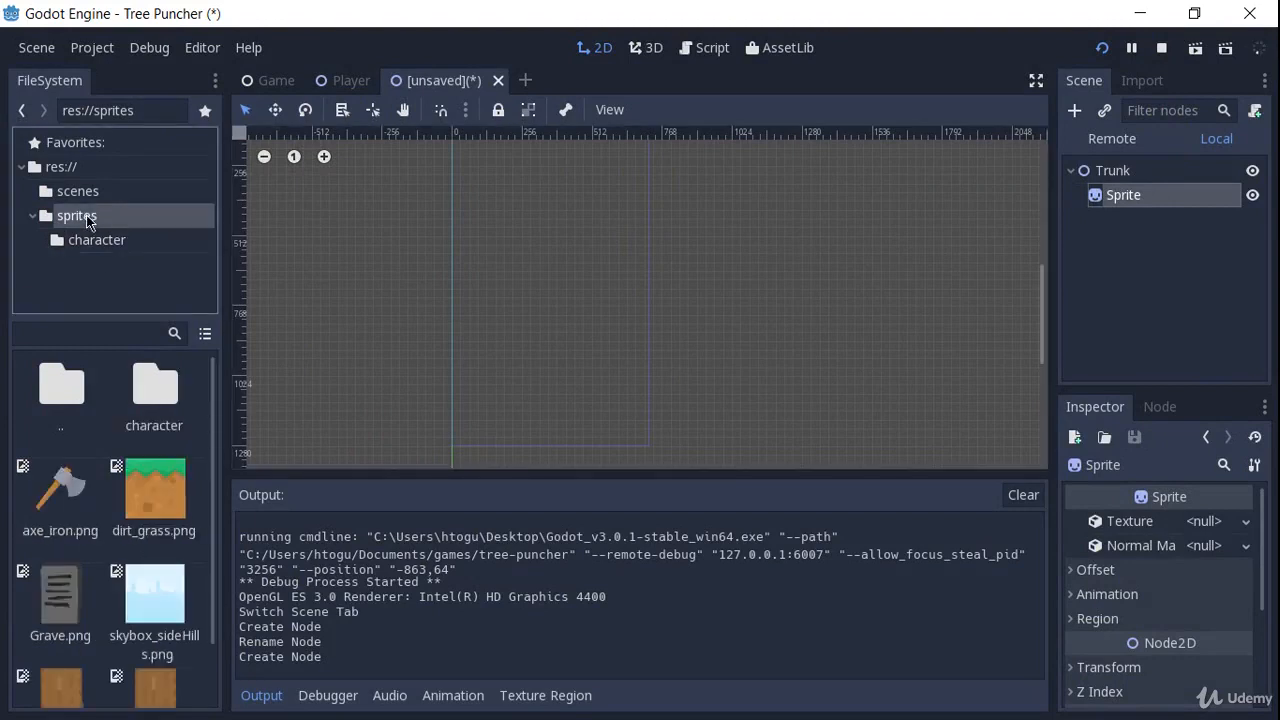
pyautogui.scroll(-1, 155, 580)
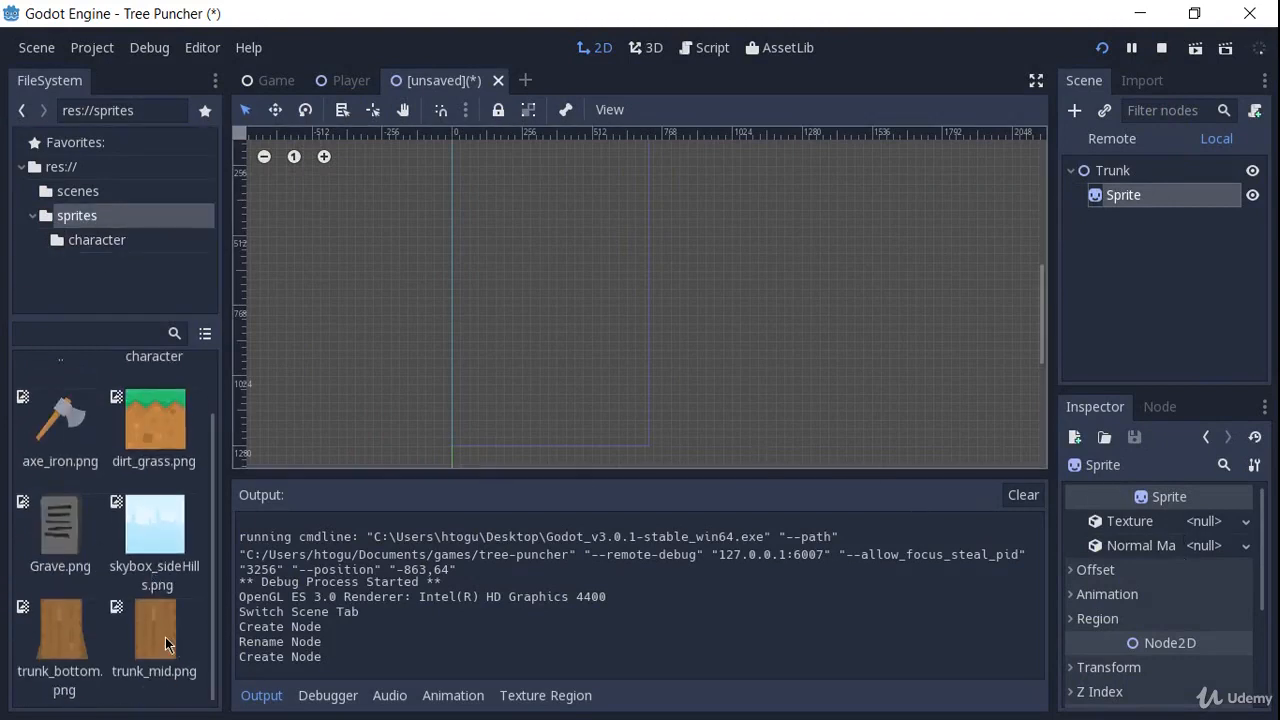
pyautogui.moveTo(165, 637); pyautogui.dragTo(1212, 522)
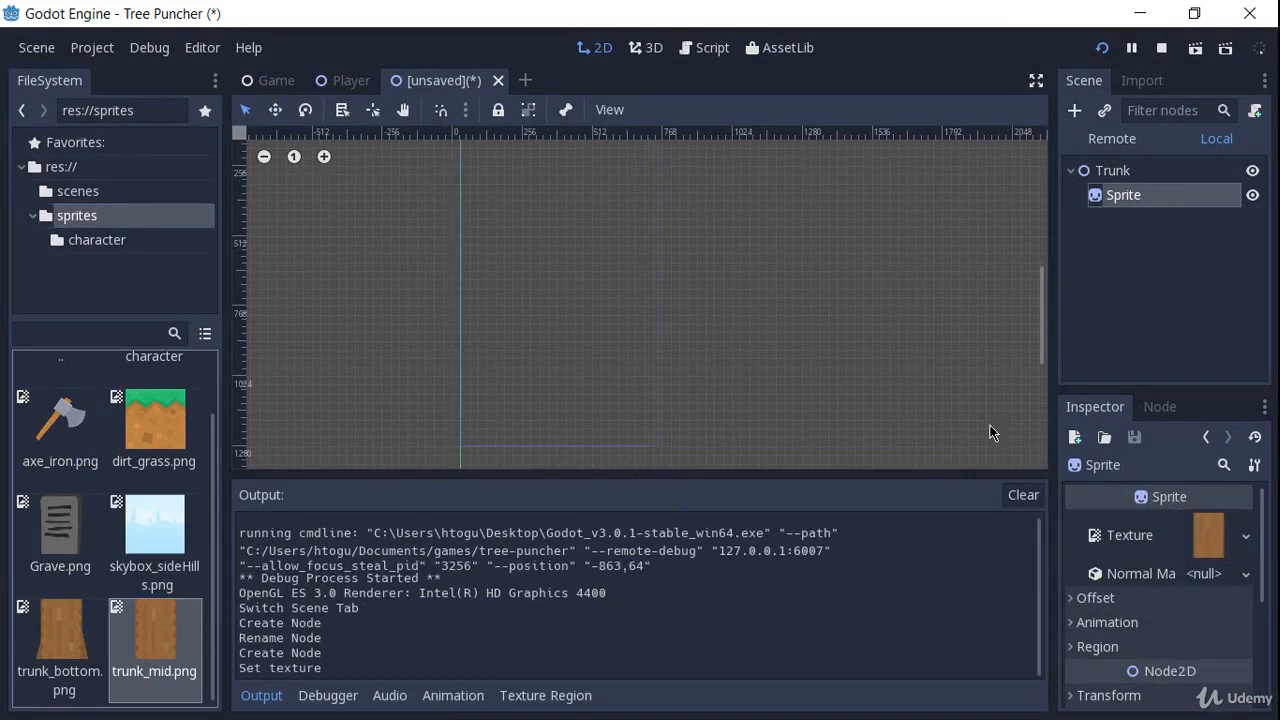
# - Examine the trunk sprite at the origin of the 2D scene
pyautogui.moveTo(703, 257); pyautogui.dragTo(705, 362, button='middle')
pyautogui.moveTo(467, 354); pyautogui.dragTo(536, 361, button='middle')
pyautogui.scroll(8, 536, 361)
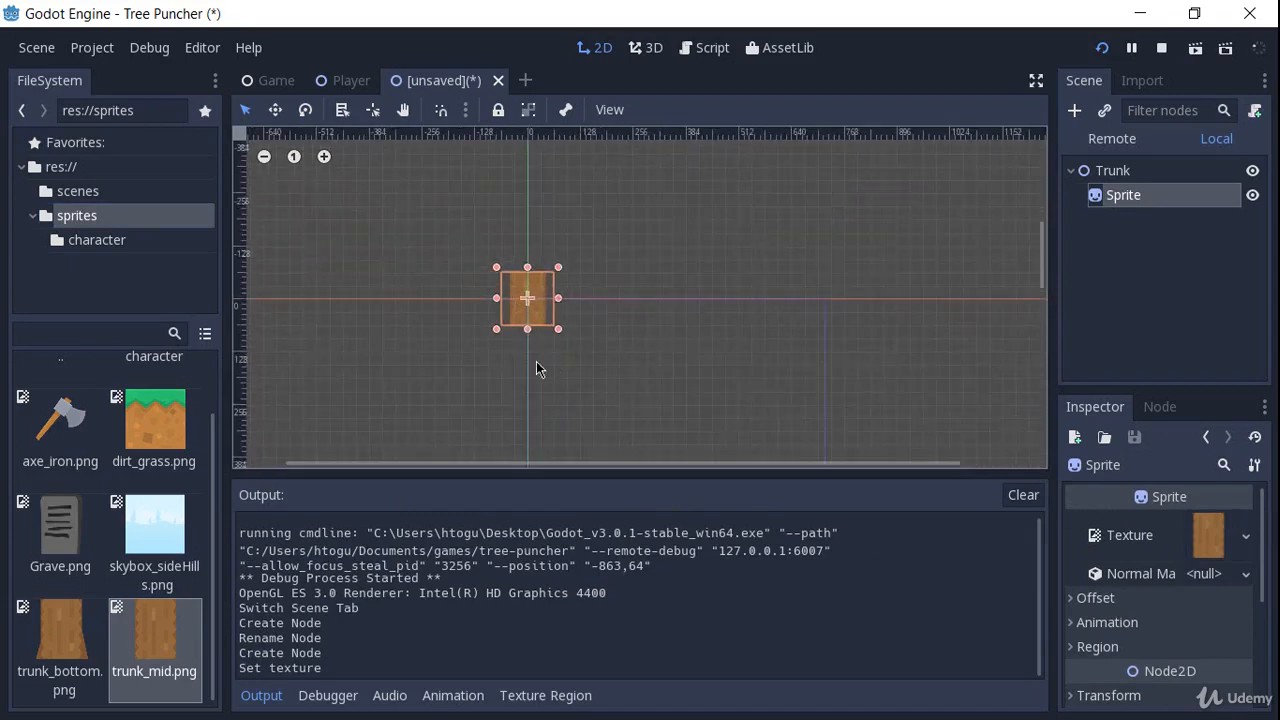
pyautogui.scroll(-2, 536, 361)
pyautogui.scroll(3, 650, 309)
pyautogui.moveTo(648, 342); pyautogui.dragTo(686, 325, button='middle')
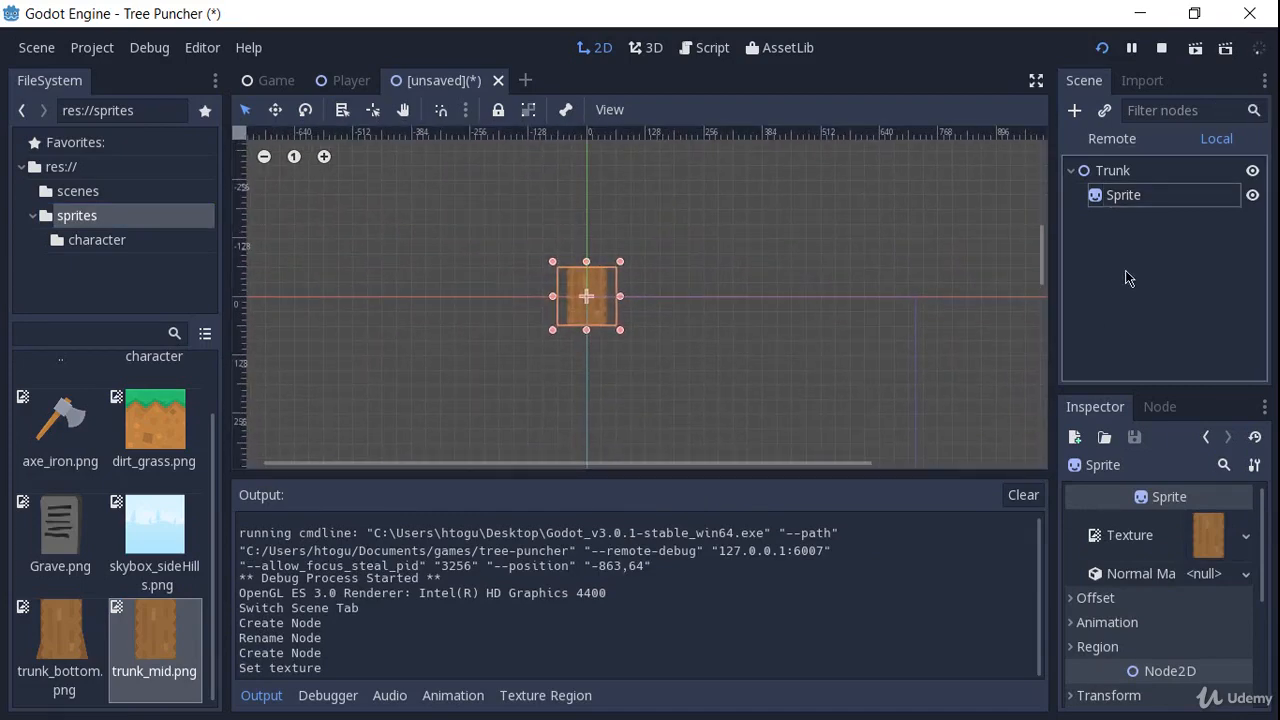
pyautogui.click(756, 292)
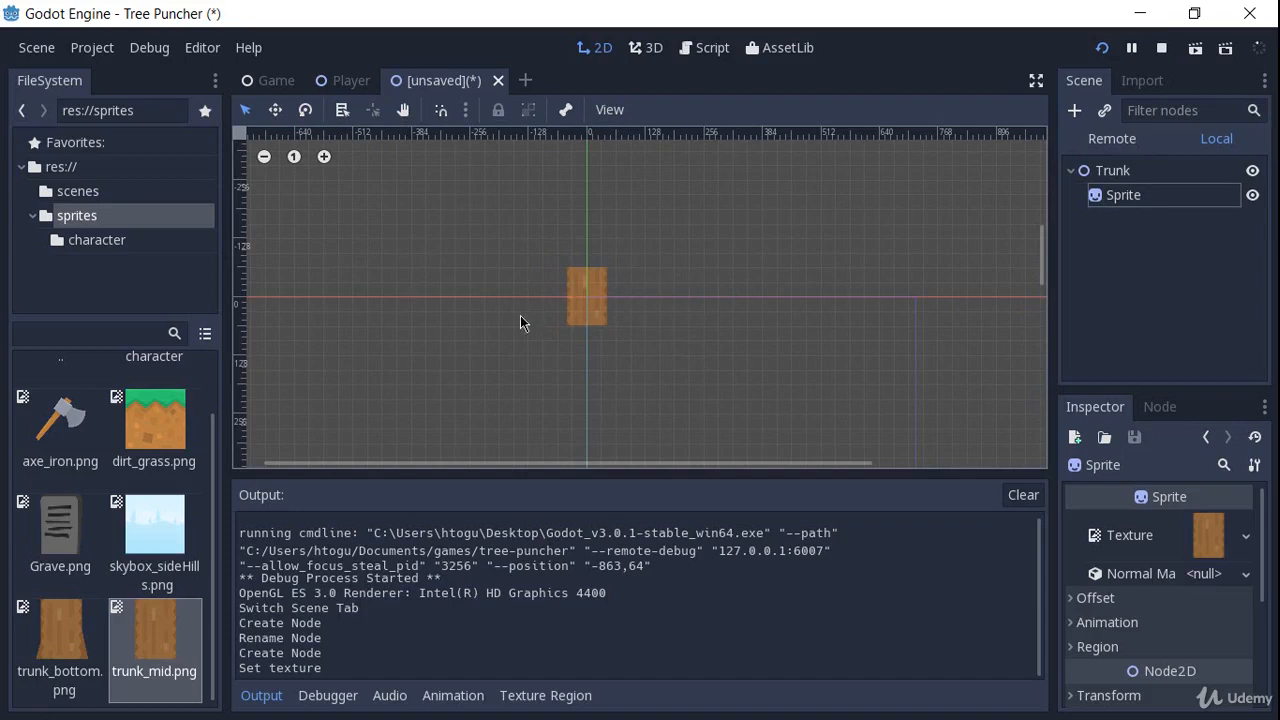
pyautogui.press('Up')
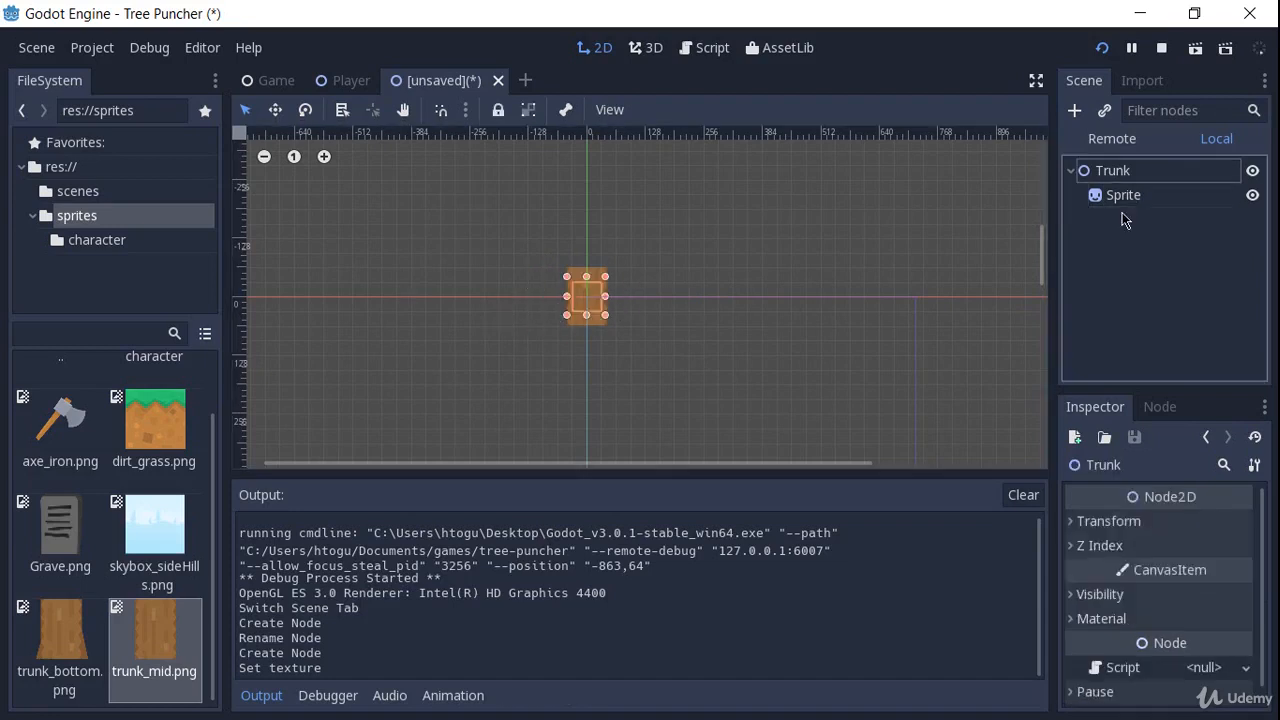
pyautogui.doubleClick(1103, 172)
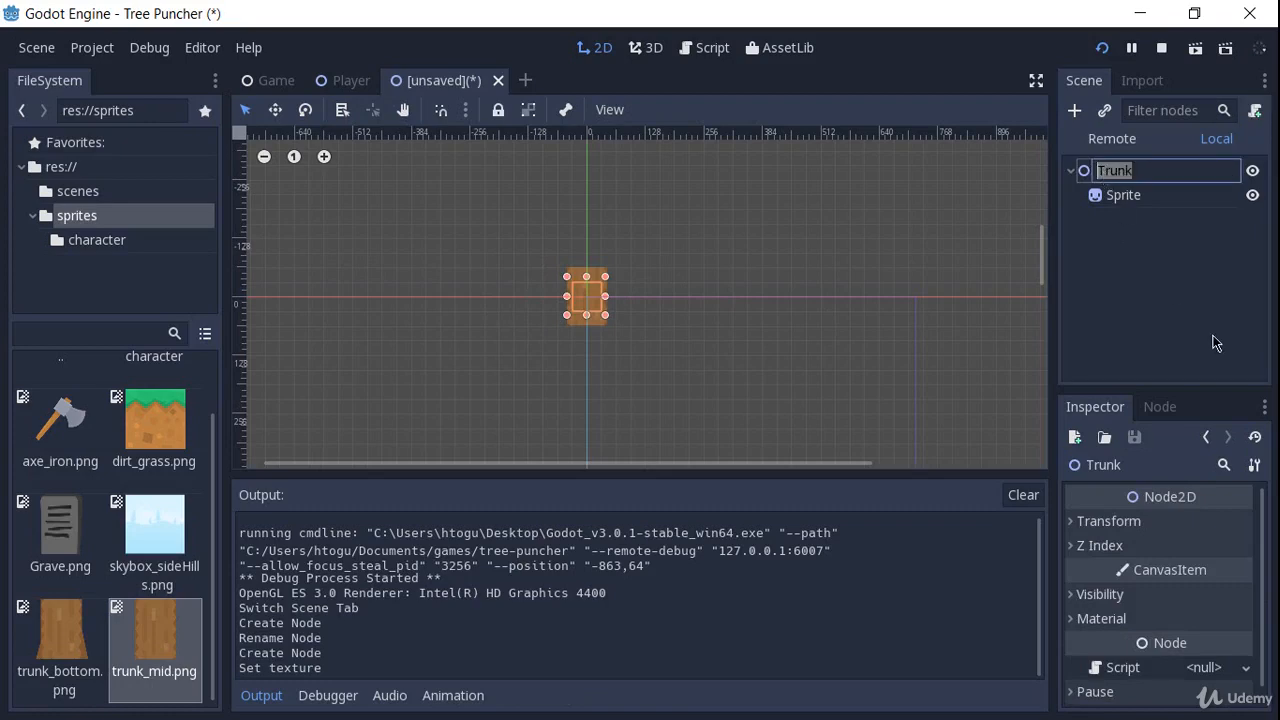
pyautogui.click(1186, 302)
pyautogui.doubleClick(1108, 171)
pyautogui.click(1172, 268)
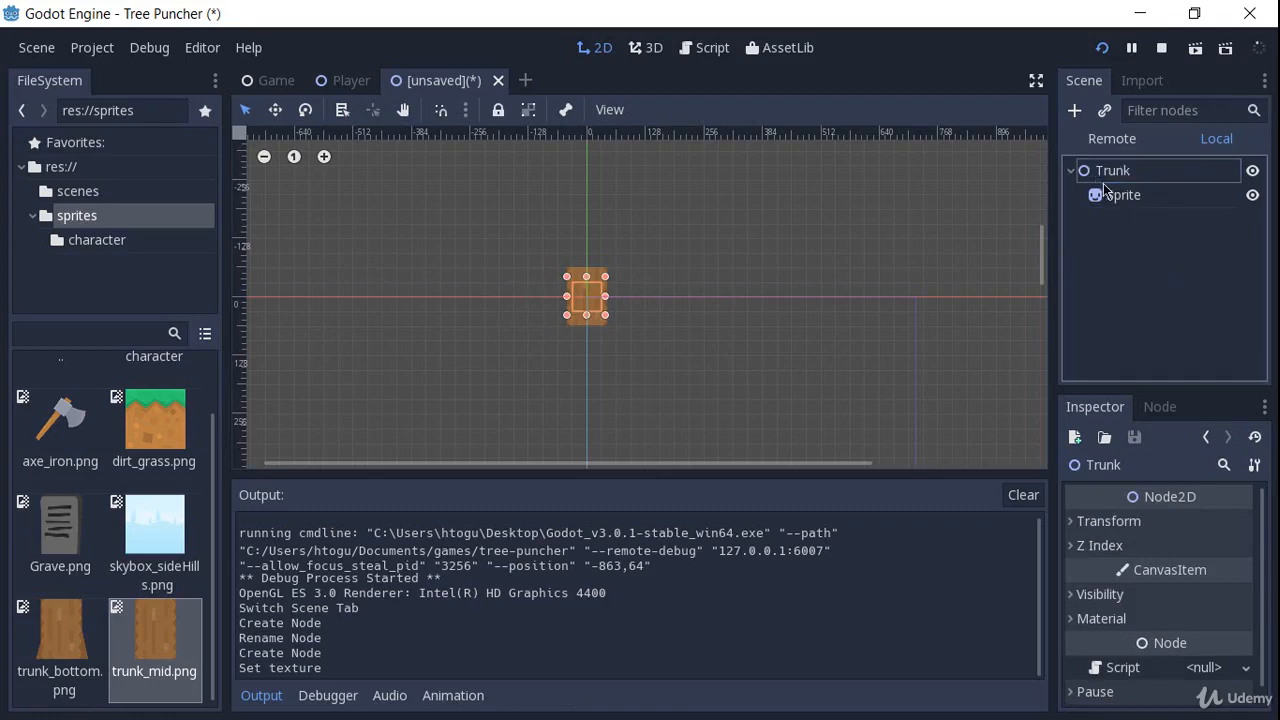
# - Add an Area2D node as a child of Trunk
pyautogui.hotkey('ctrl', 'a')
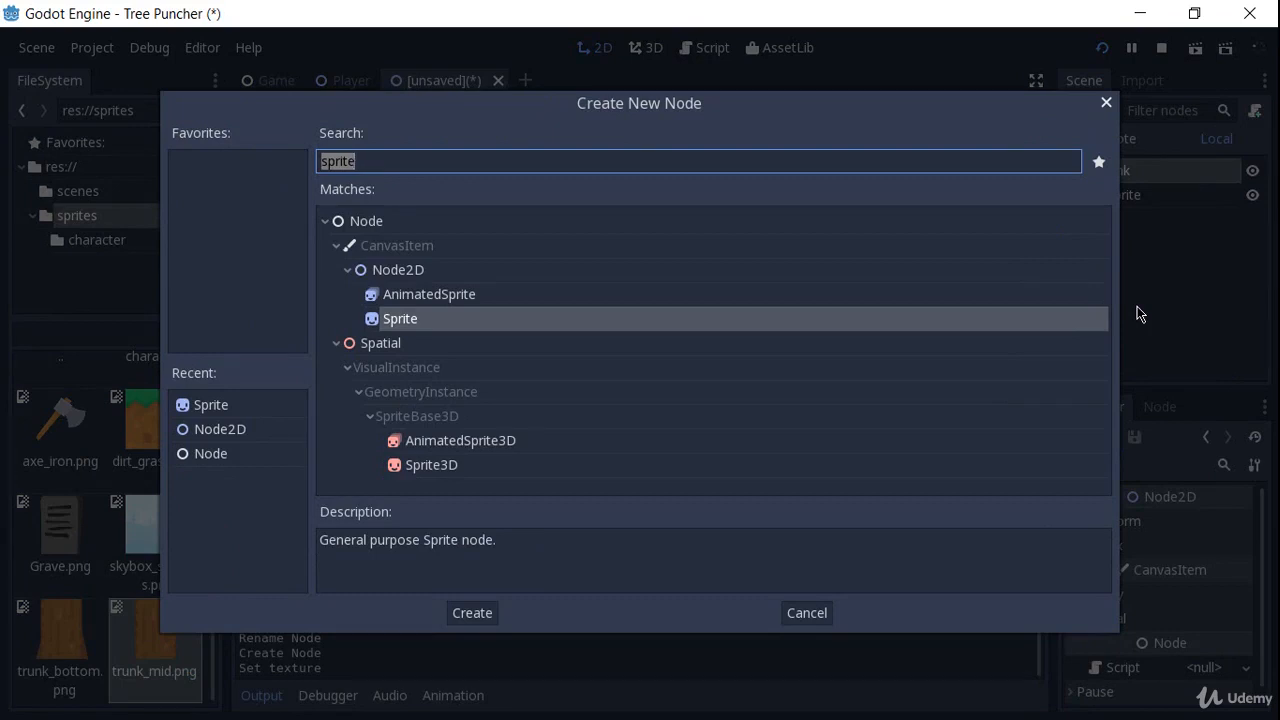
pyautogui.write('area')
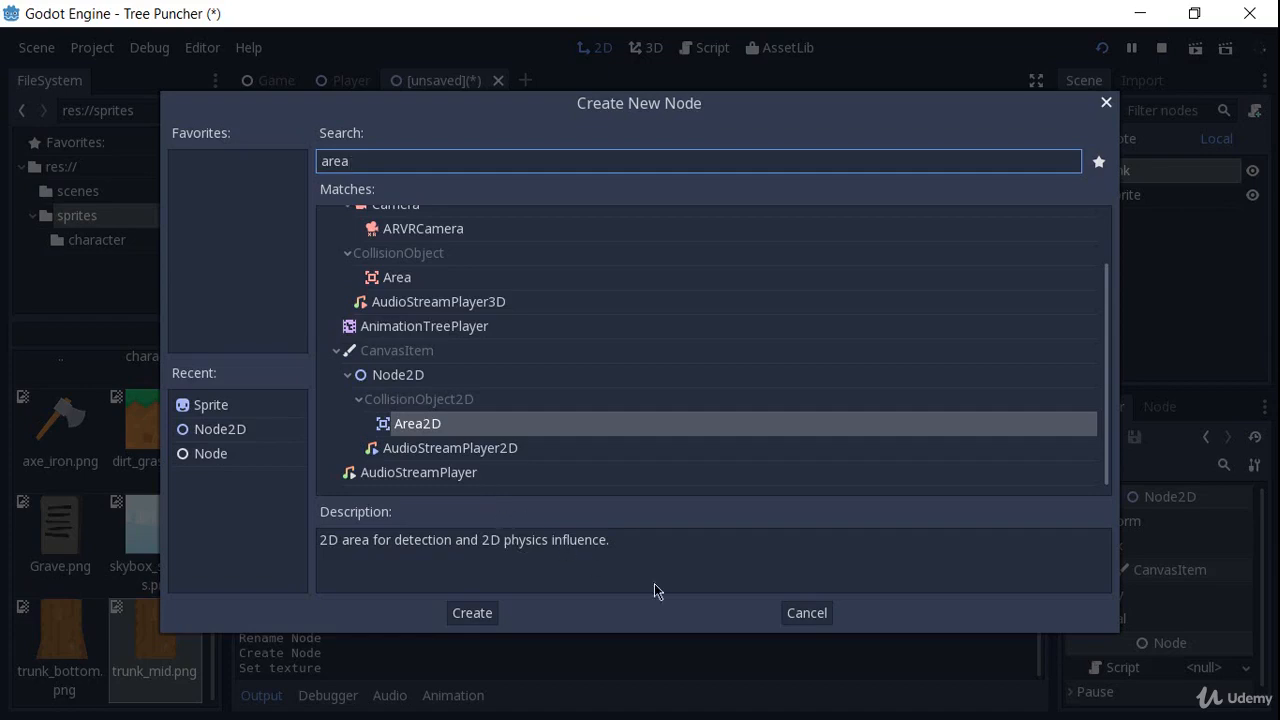
pyautogui.click(437, 426)
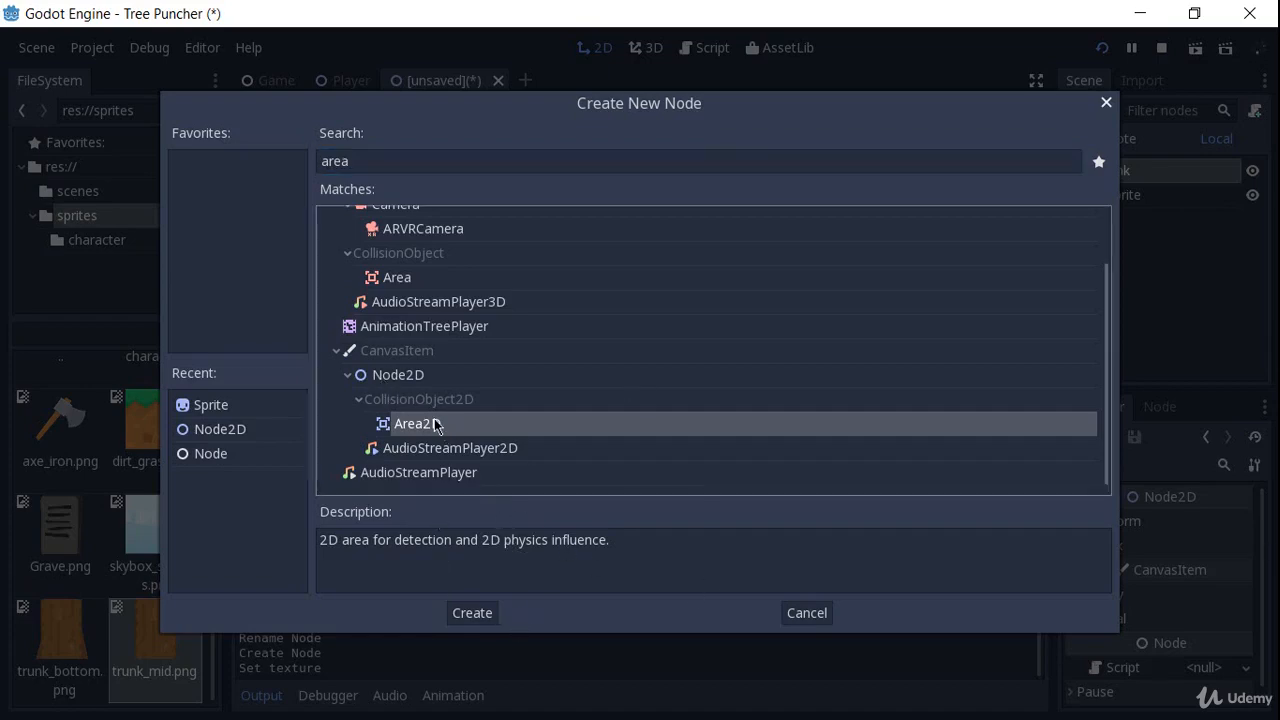
pyautogui.click(495, 620)
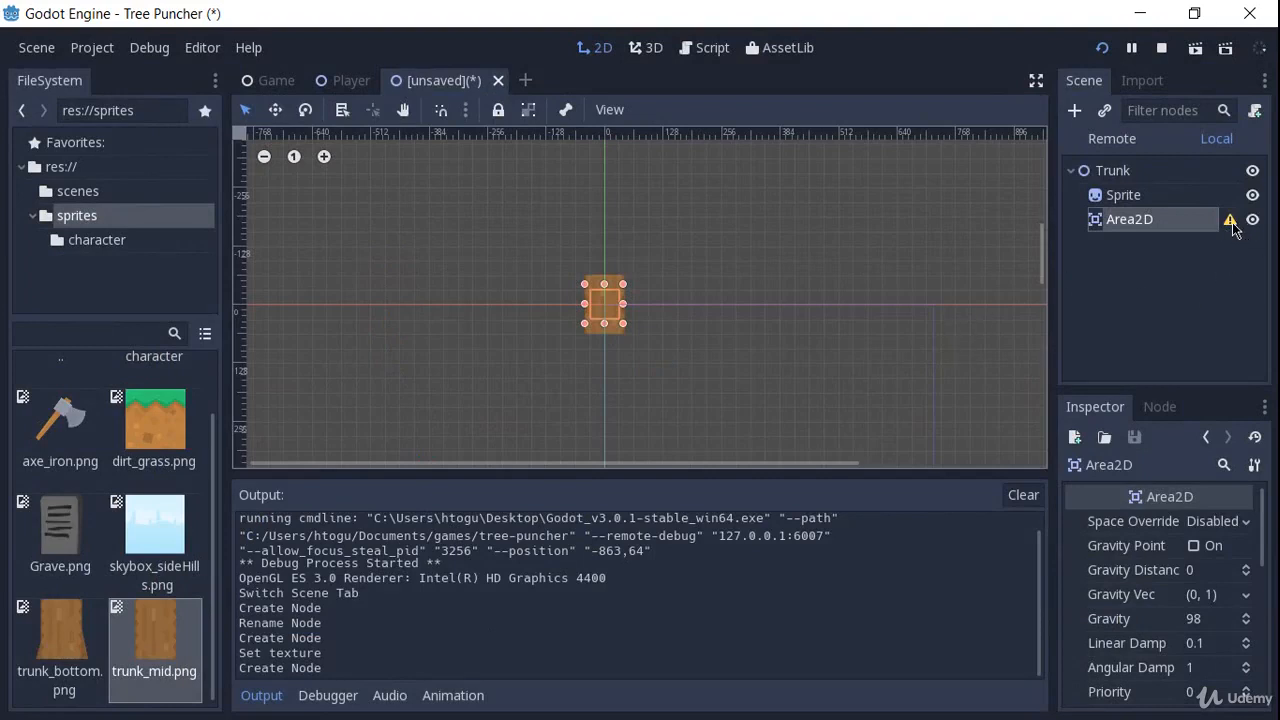
# - Add a CollisionShape2D node as a child of Area2D
pyautogui.moveTo(1233, 228)
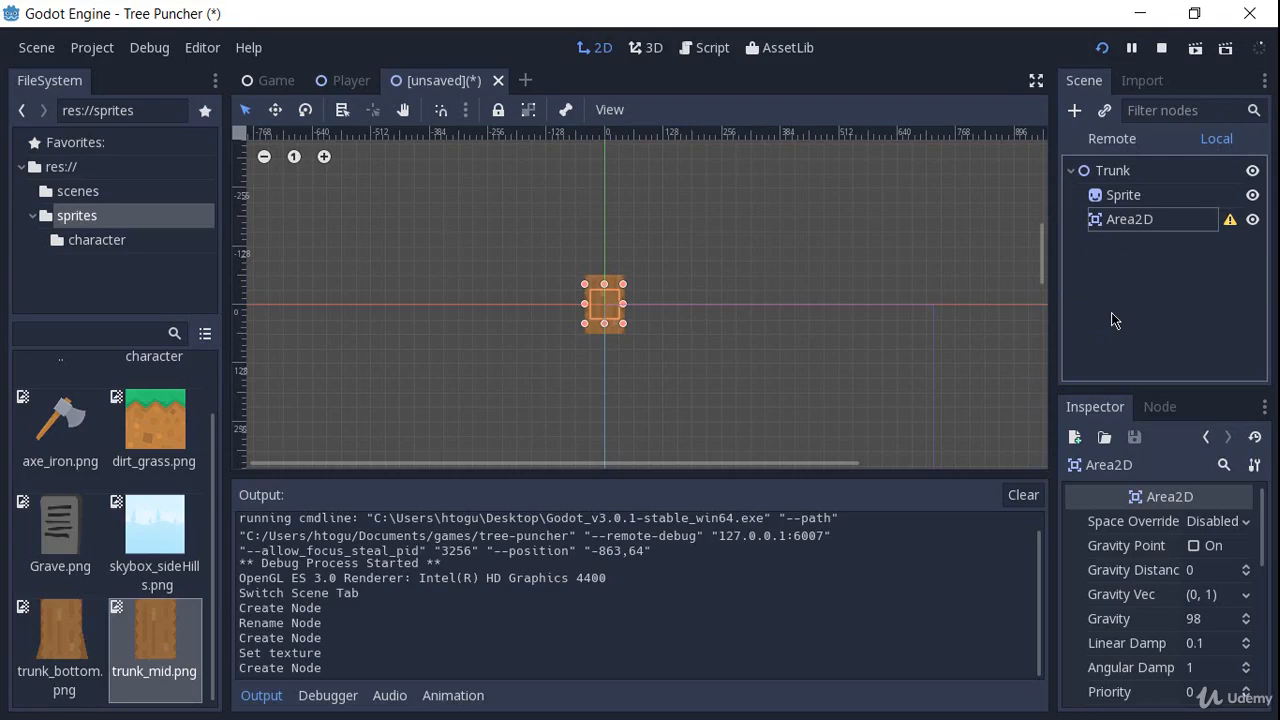
pyautogui.click(1100, 222)
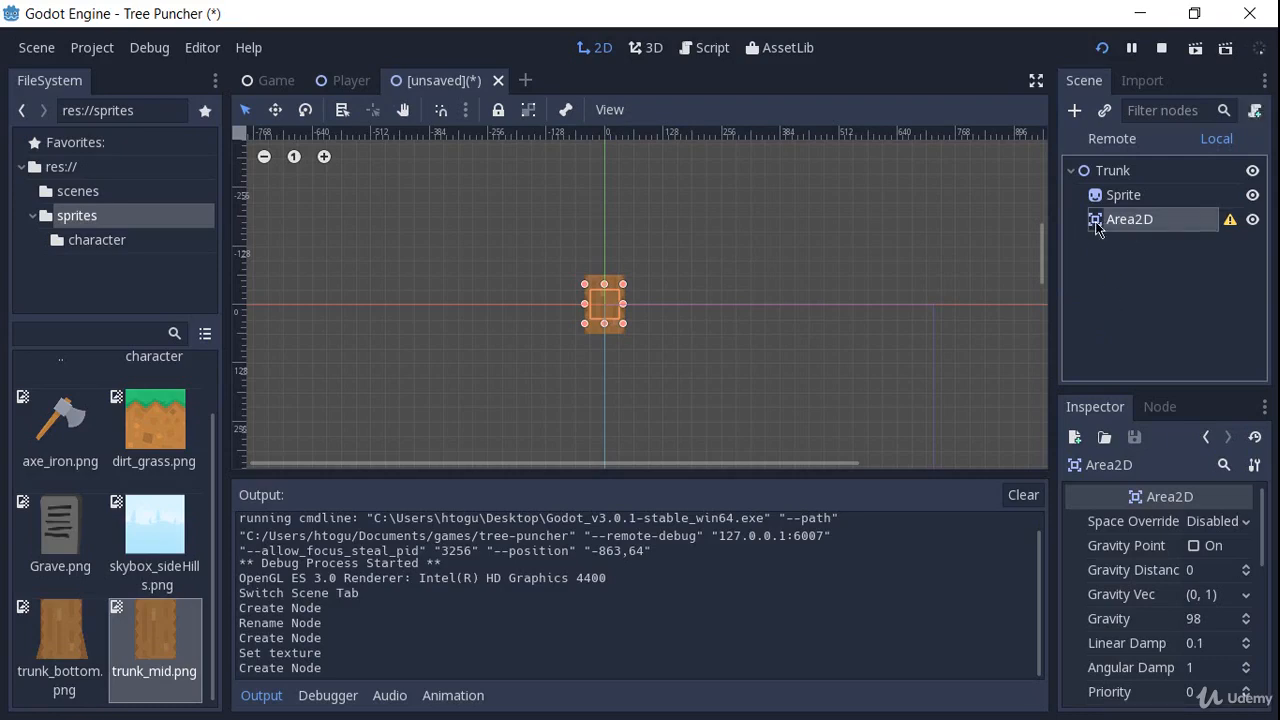
pyautogui.hotkey('ctrl', 'a')
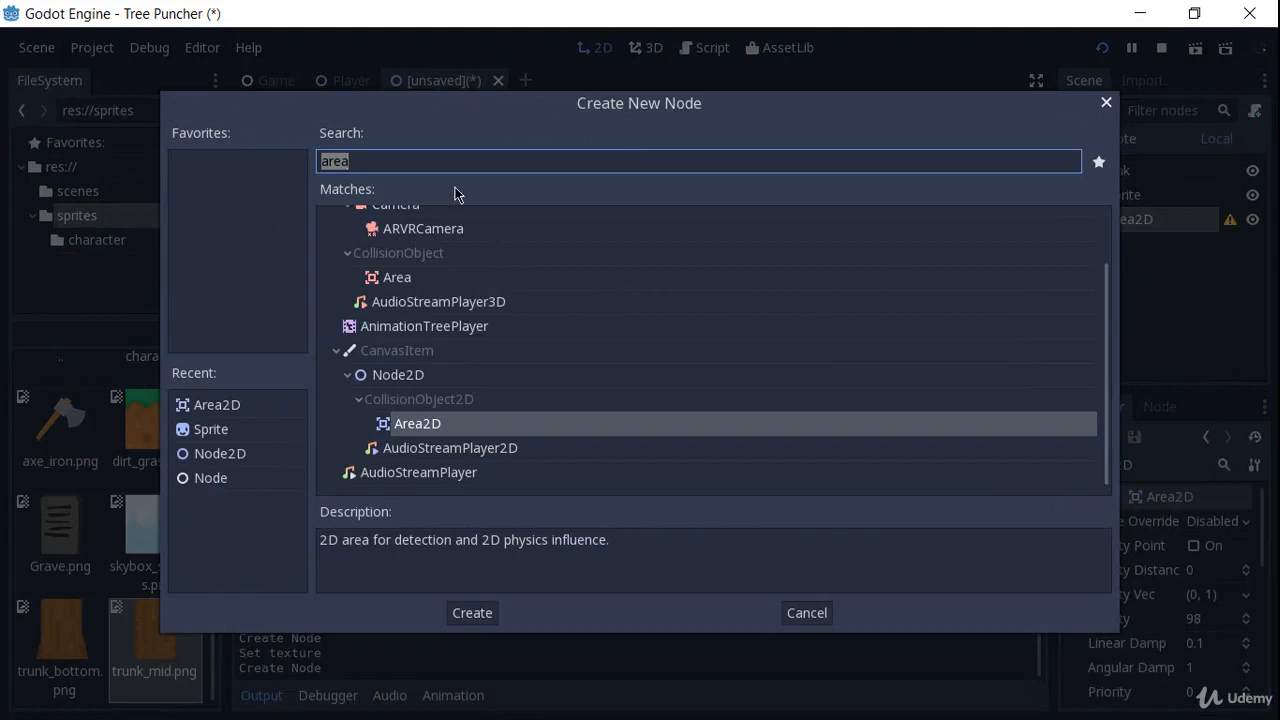
pyautogui.write('colli')
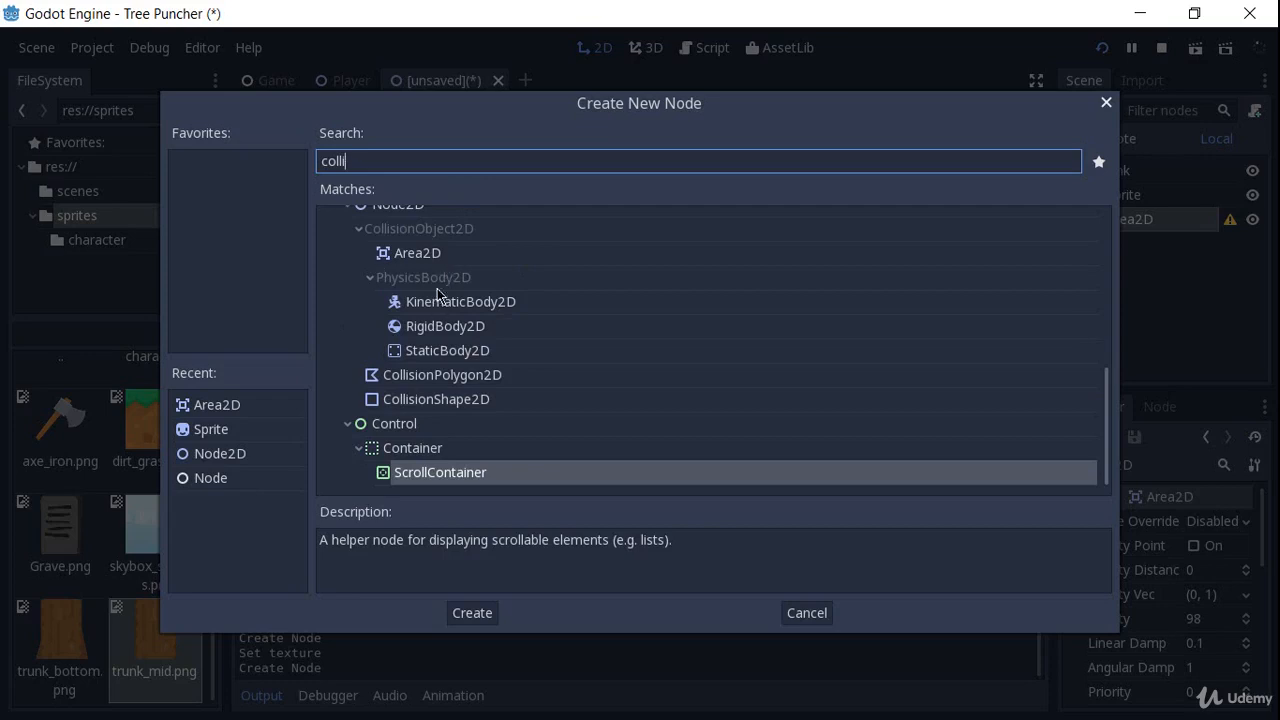
pyautogui.scroll(2, 402, 258)
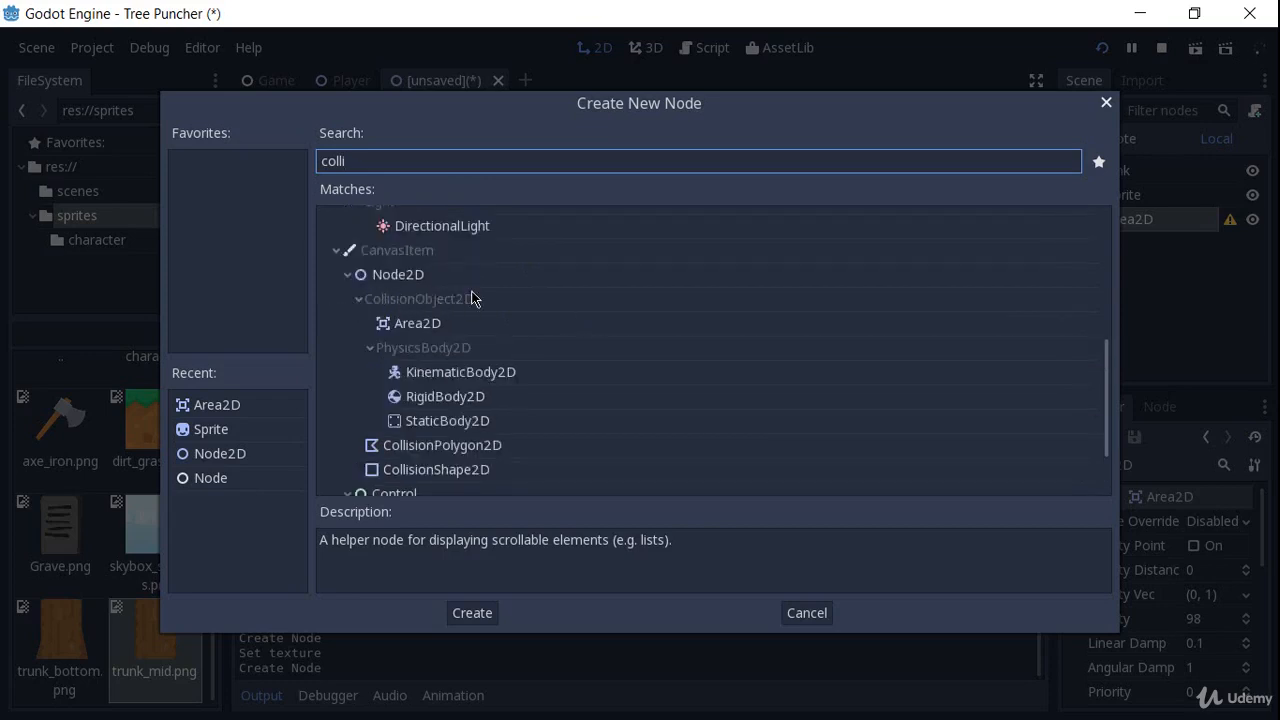
pyautogui.scroll(-1, 471, 298)
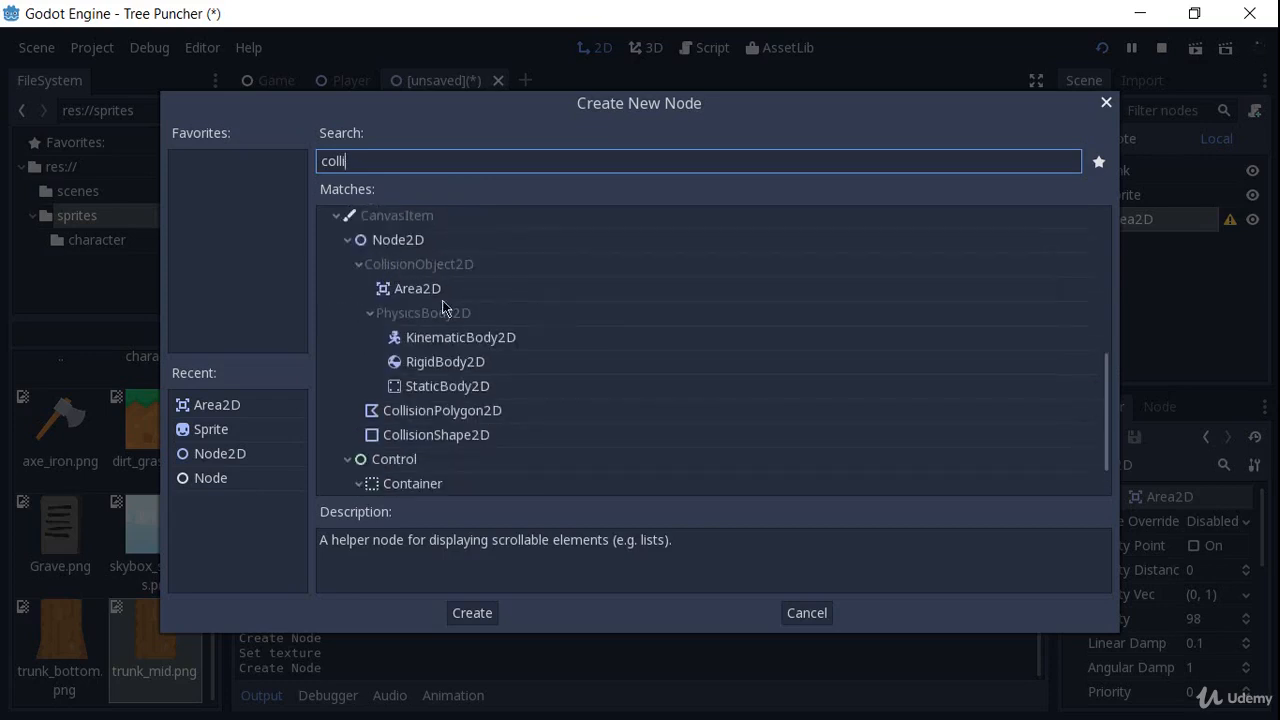
pyautogui.click(442, 436)
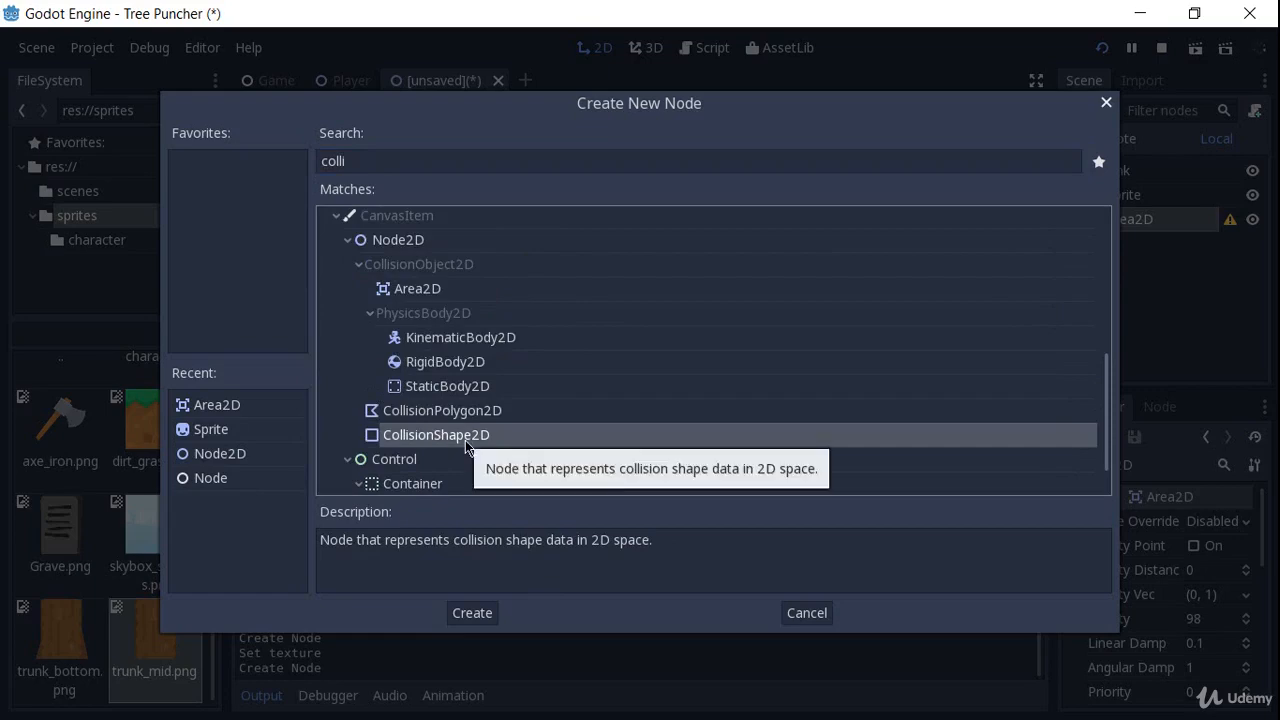
pyautogui.click(461, 612)
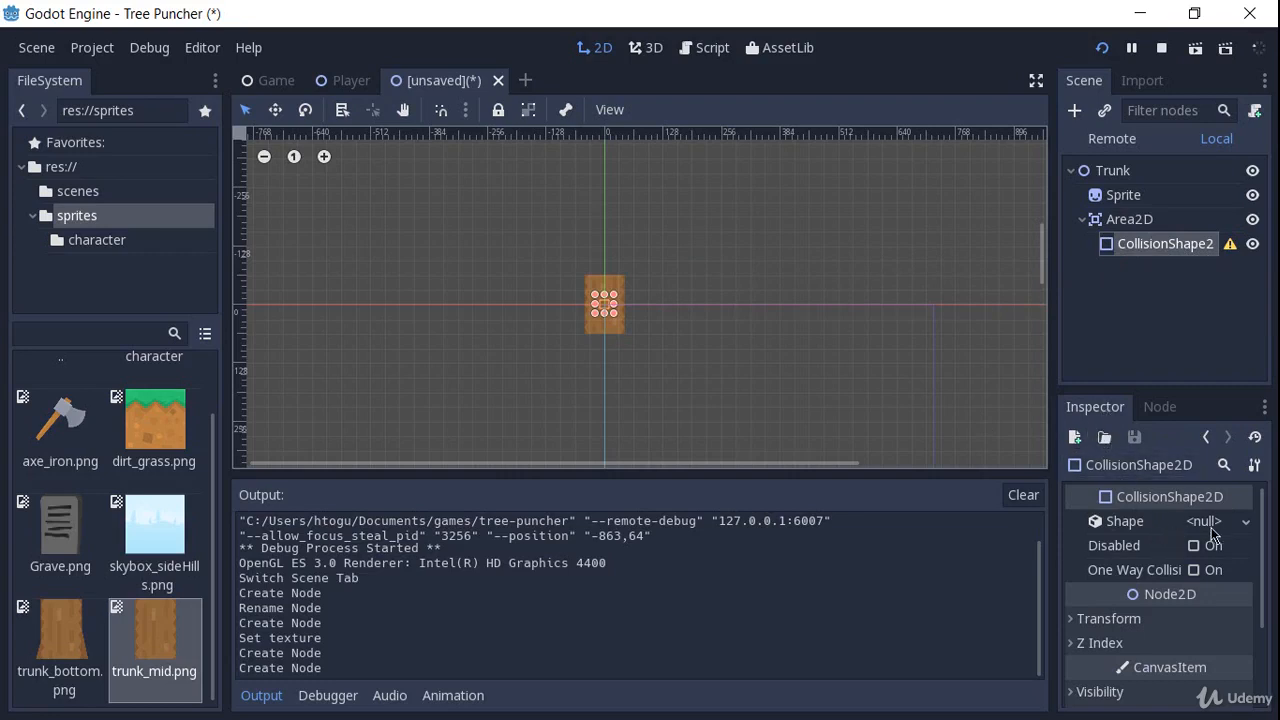
# - Assign a new CircleShape2D as the shape of the CollisionShape2D node
pyautogui.click(1247, 522)
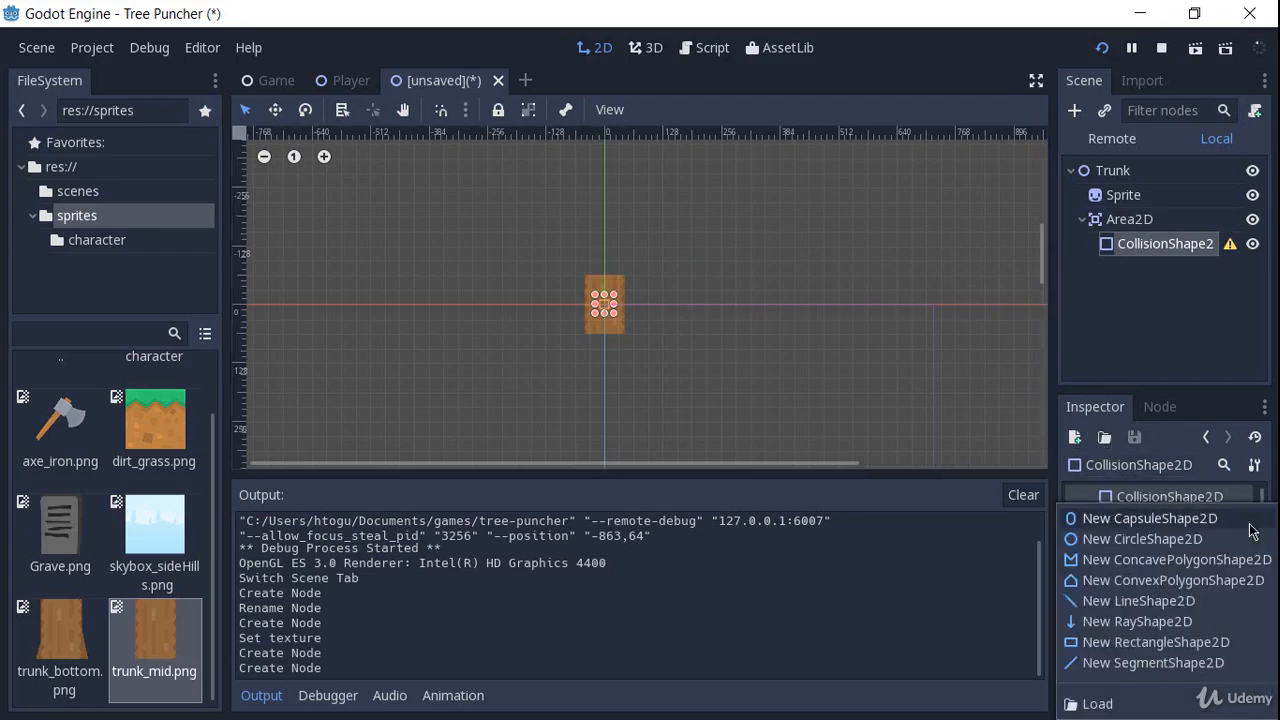
pyautogui.click(1148, 544)
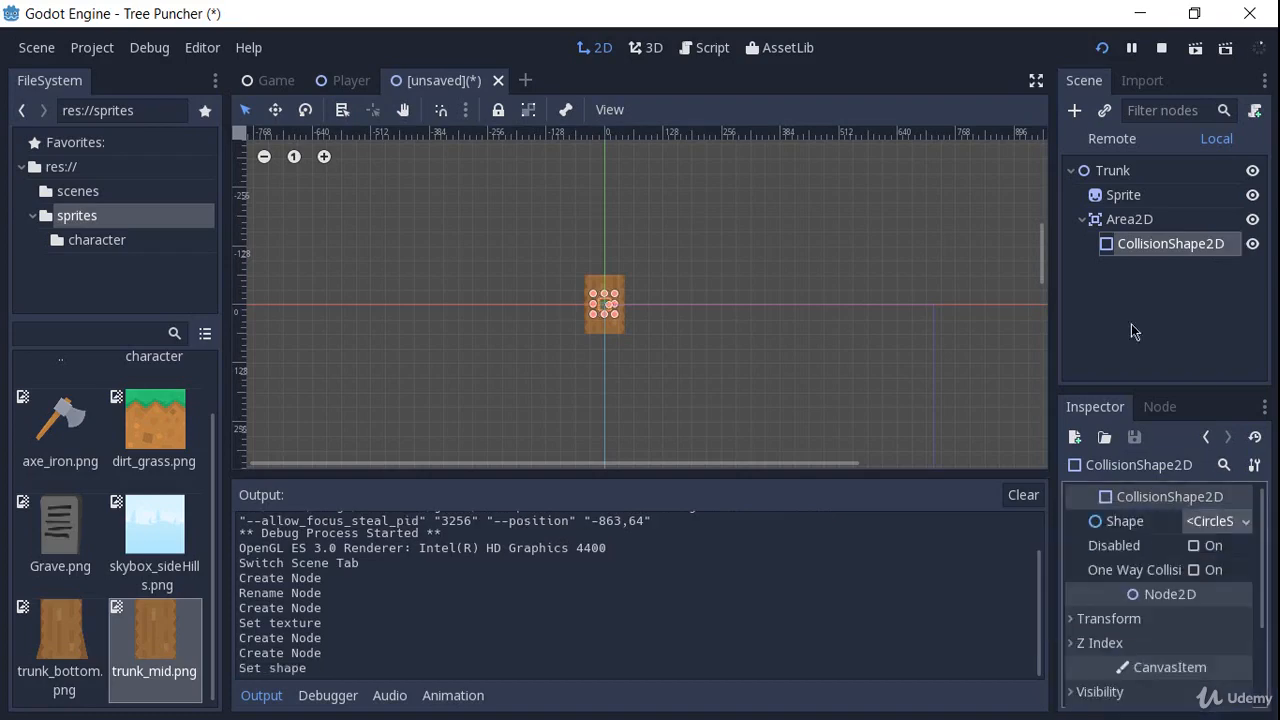
pyautogui.scroll(12, 783, 287)
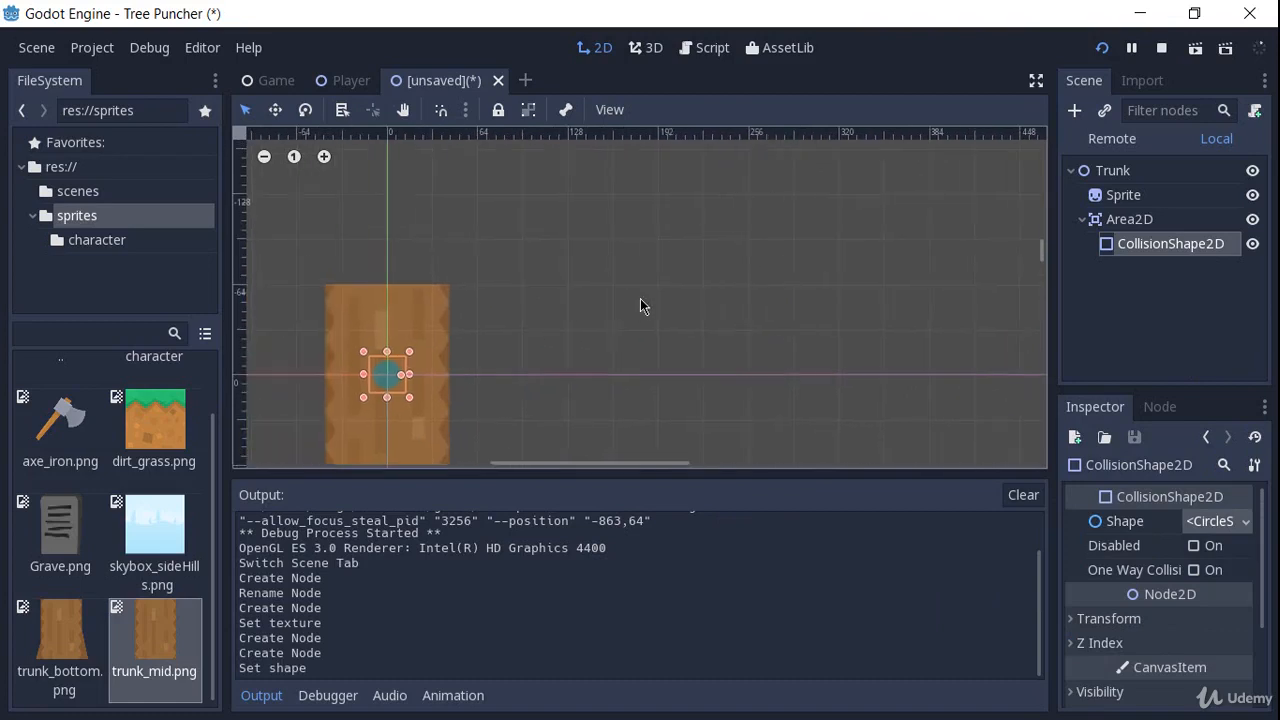
pyautogui.moveTo(578, 331); pyautogui.dragTo(651, 262, button='middle')
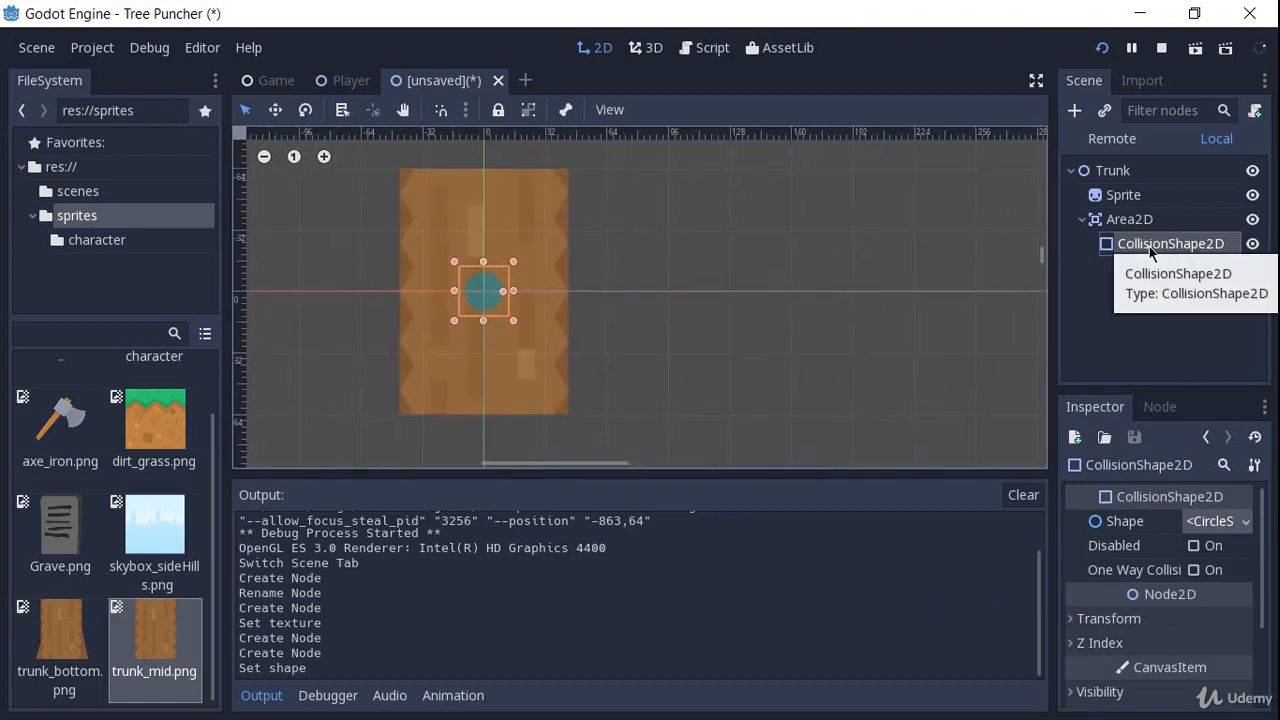
pyautogui.moveTo(636, 346); pyautogui.dragTo(728, 363, button='middle')
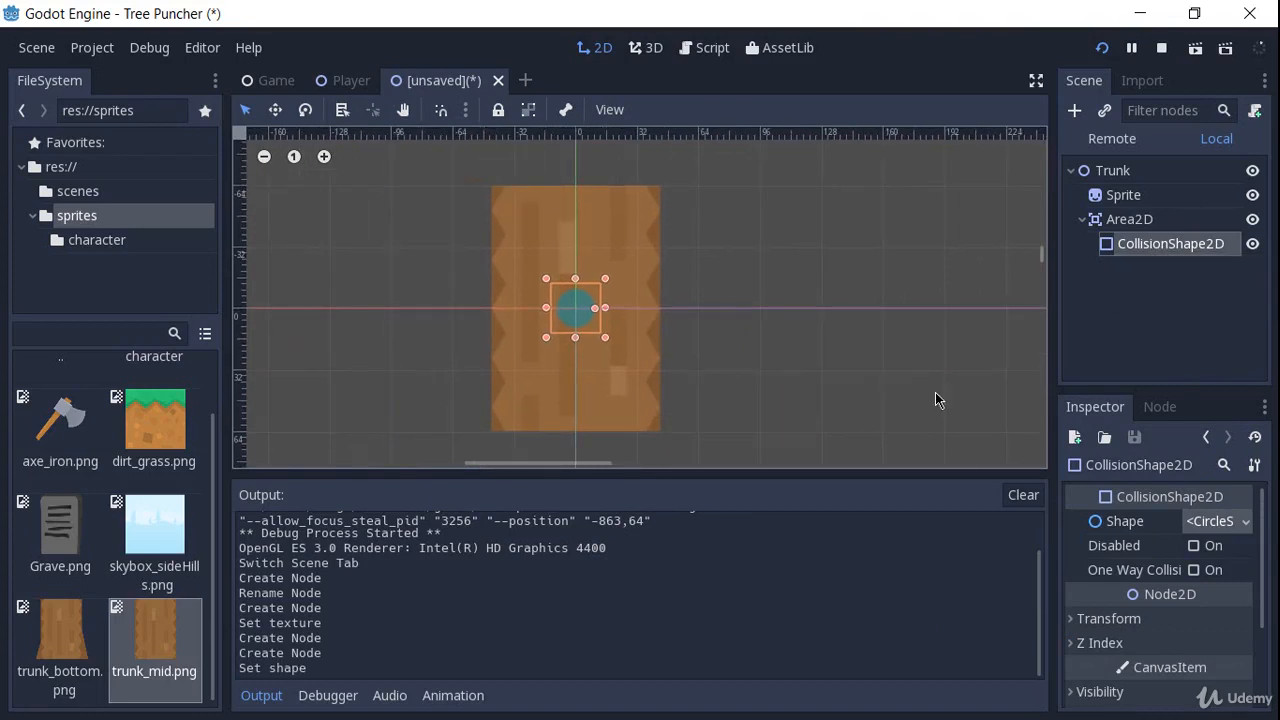
# - Add a Sprite node as a child of Area2D
pyautogui.click(1158, 220)
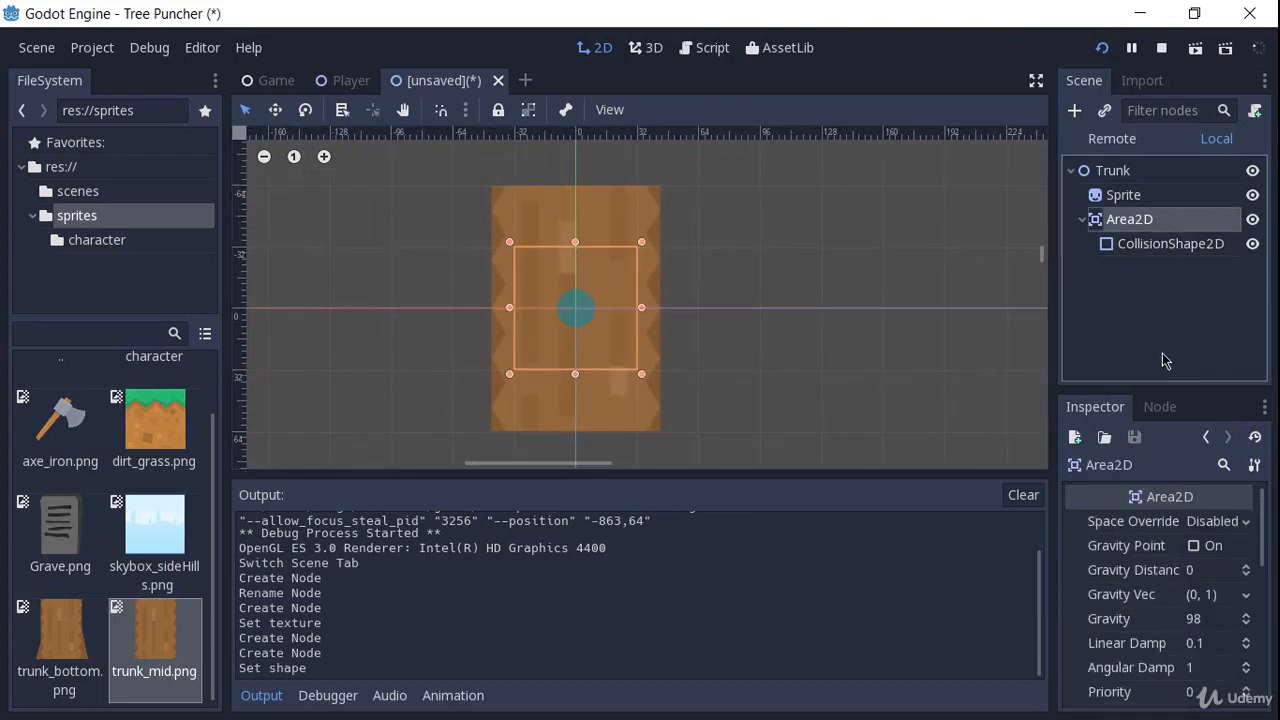
pyautogui.hotkey('ctrl', 'a')
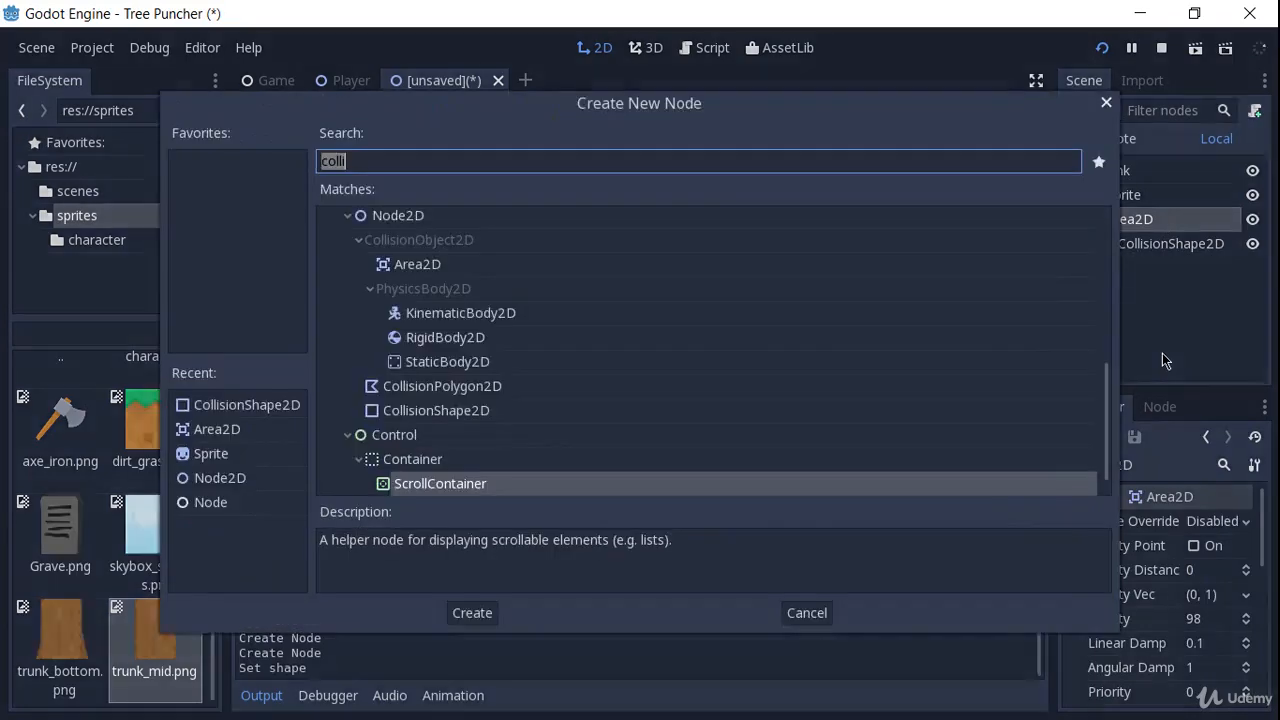
pyautogui.write('sprite')
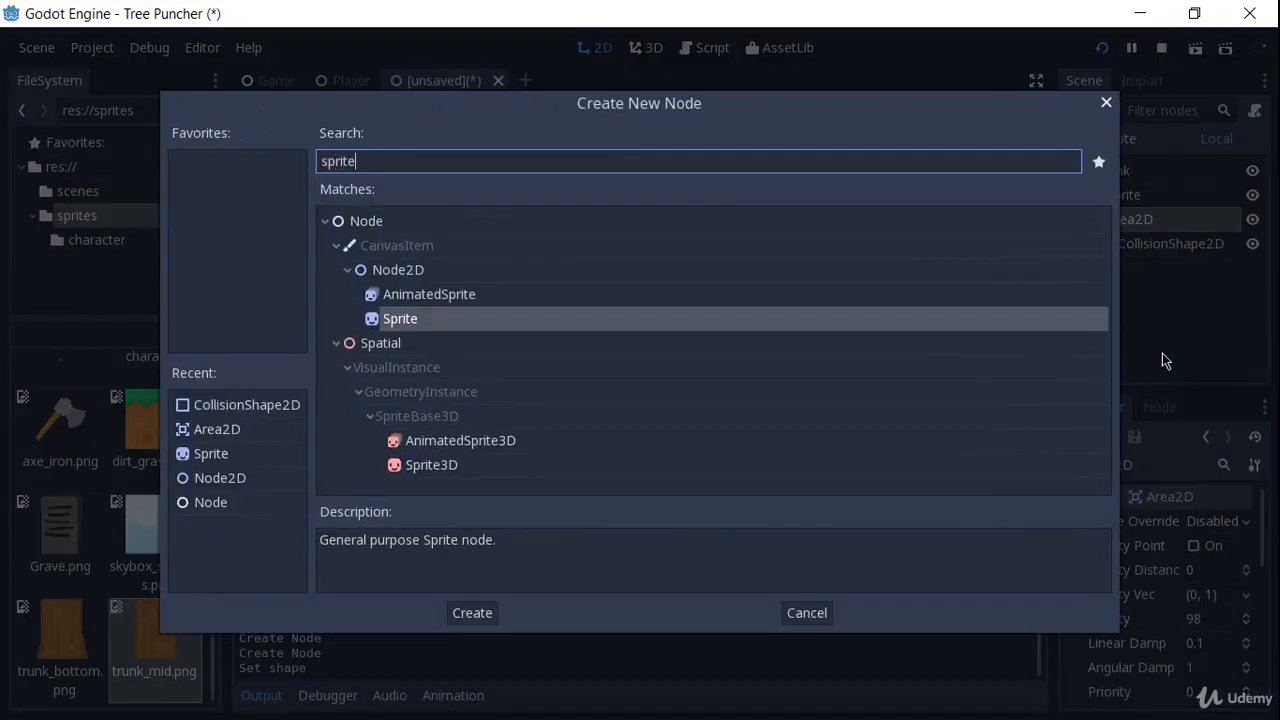
pyautogui.click(474, 612)
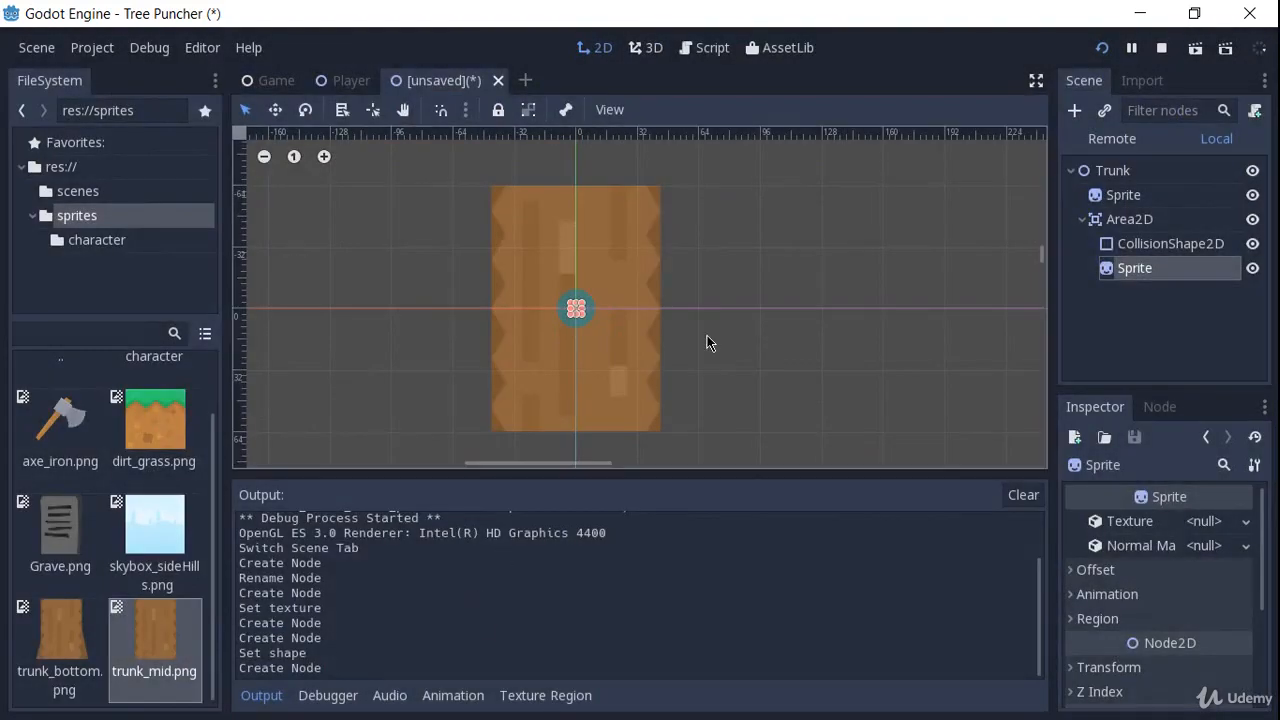
# - Assign axe_iron.png as the texture of the new Sprite under Area2D
pyautogui.click(57, 414)
pyautogui.moveTo(57, 414); pyautogui.dragTo(1193, 524)
pyautogui.scroll(-2, 951, 356)
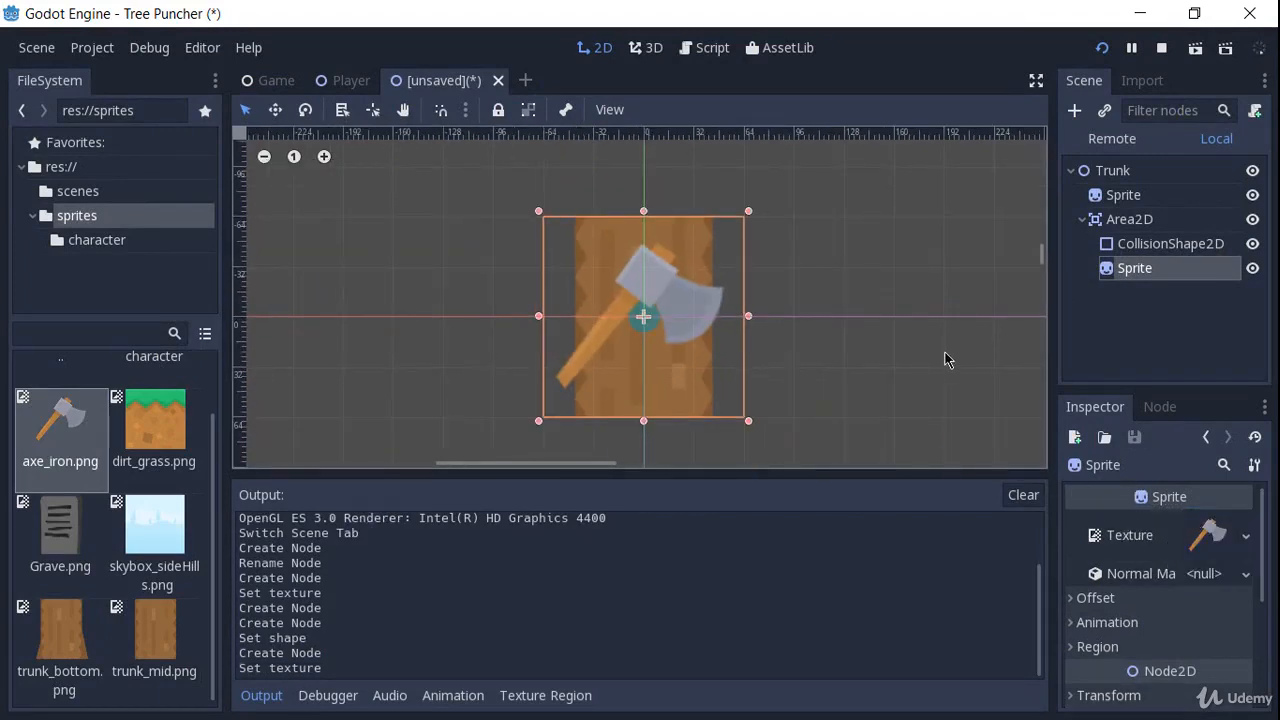
# - Reorder the axe Sprite above CollisionShape2D within Area2D and select the collision shape
pyautogui.click(1152, 253)
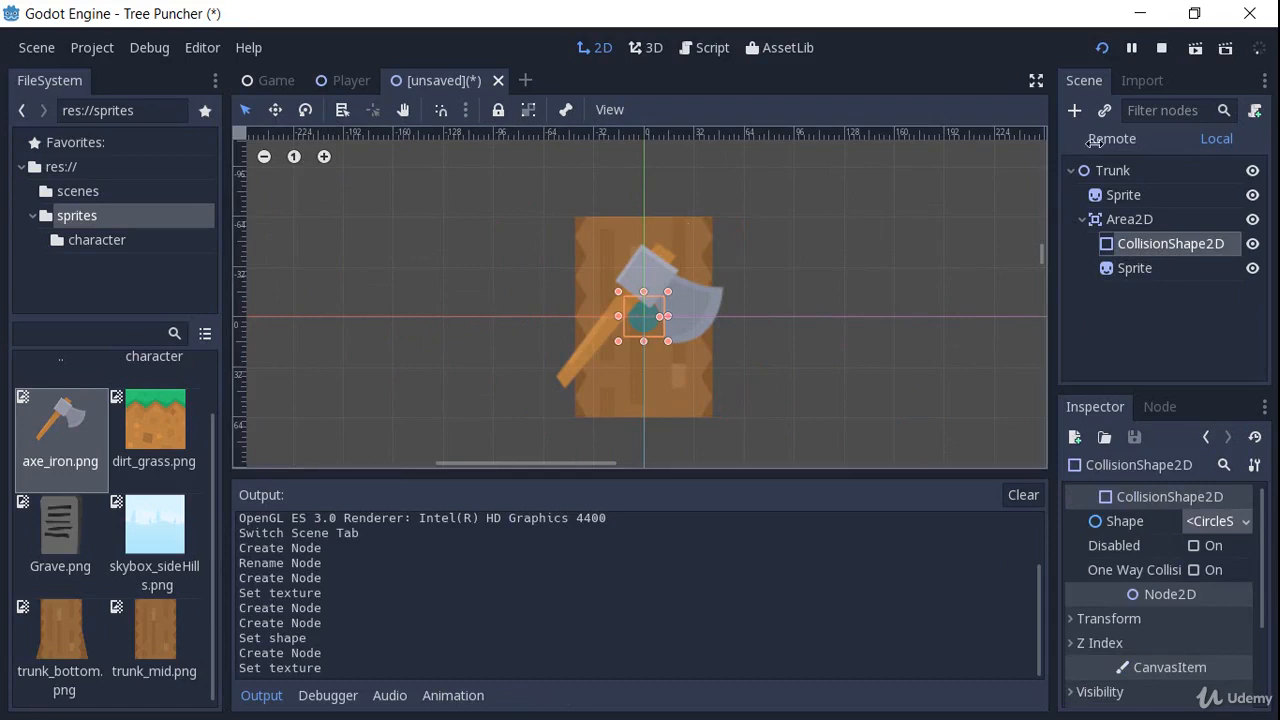
pyautogui.click(1125, 272)
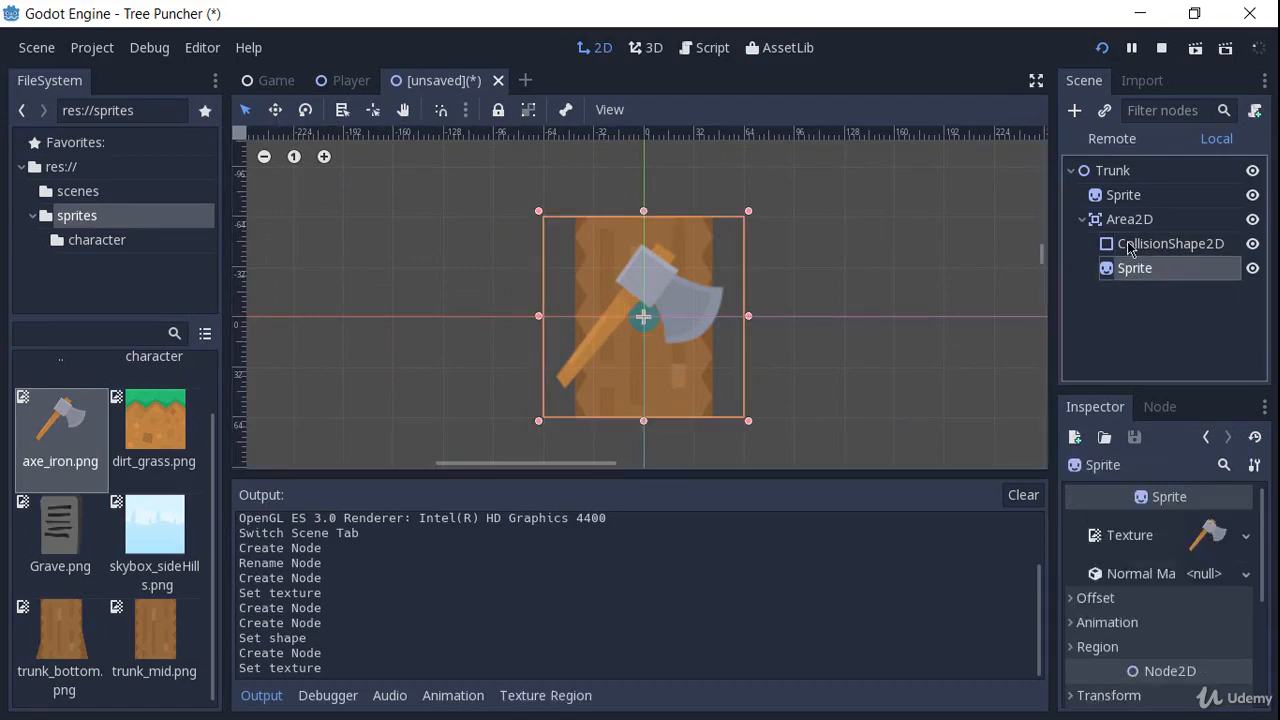
pyautogui.moveTo(1120, 276); pyautogui.dragTo(1124, 240)
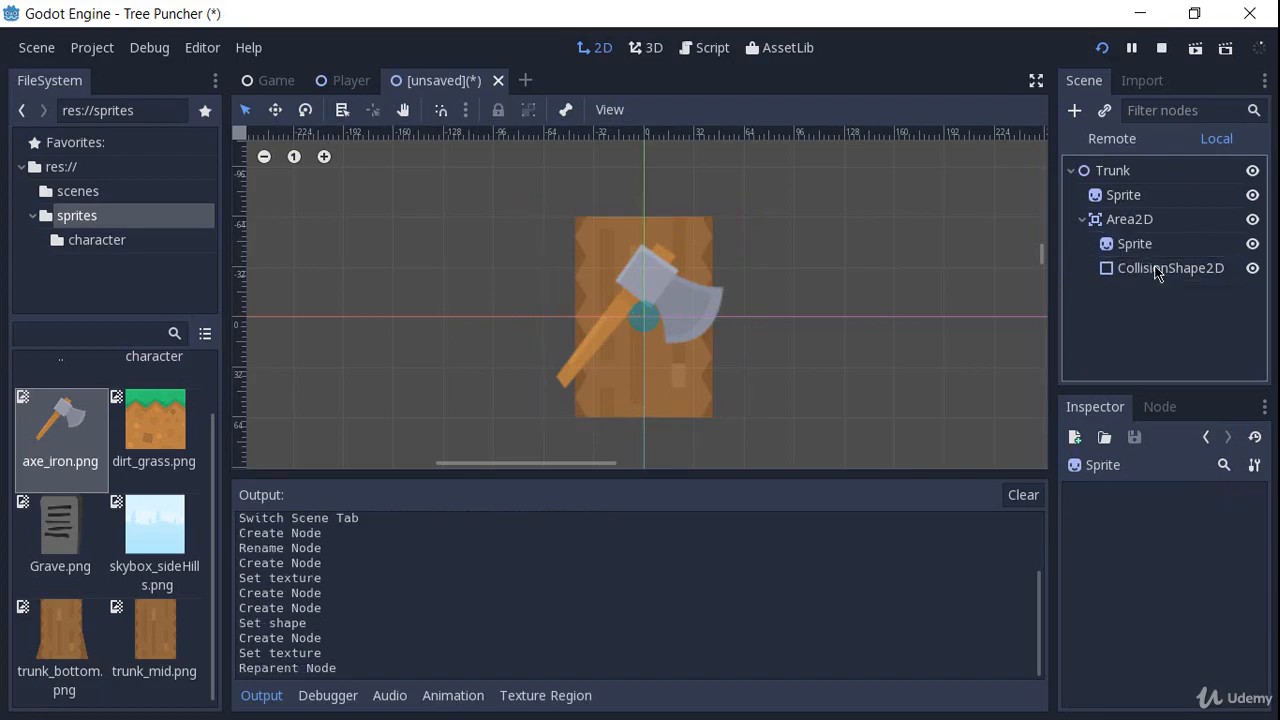
pyautogui.click(1155, 267)
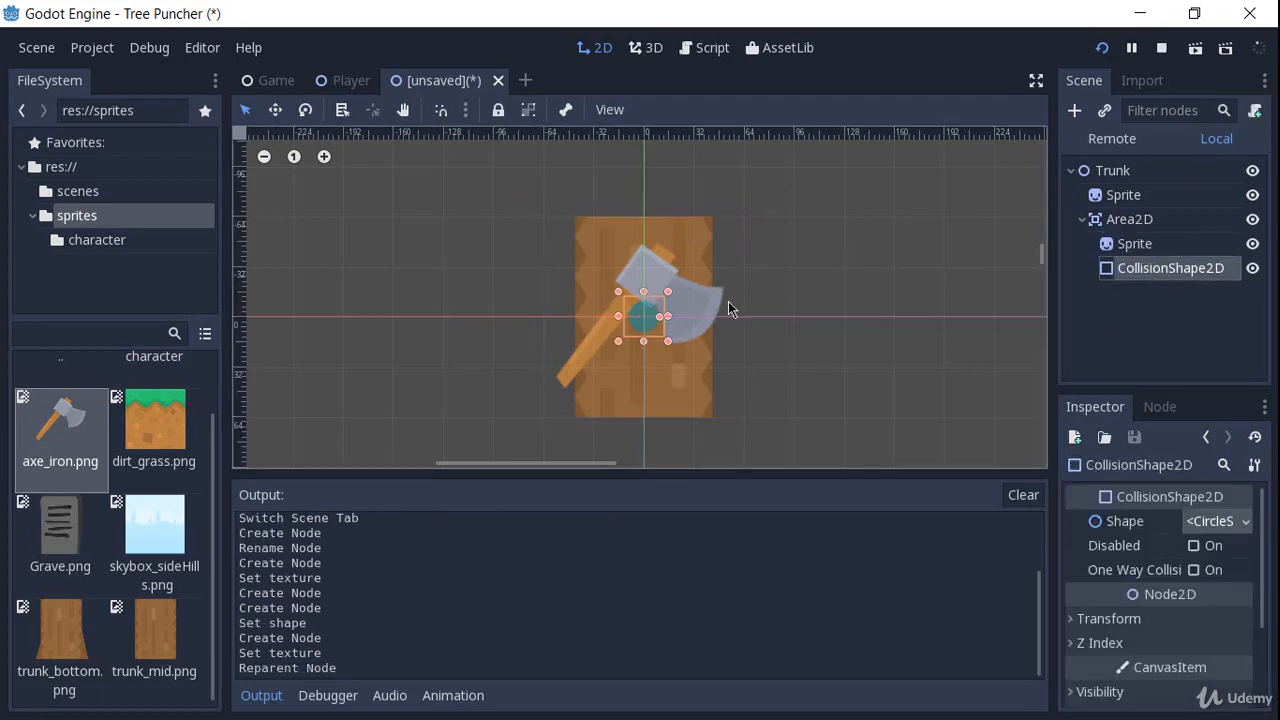
# - Try to stretch the collision circle by its bounding box corner, and undo the distortion
pyautogui.scroll(1, 705, 346)
pyautogui.scroll(2, 720, 338)
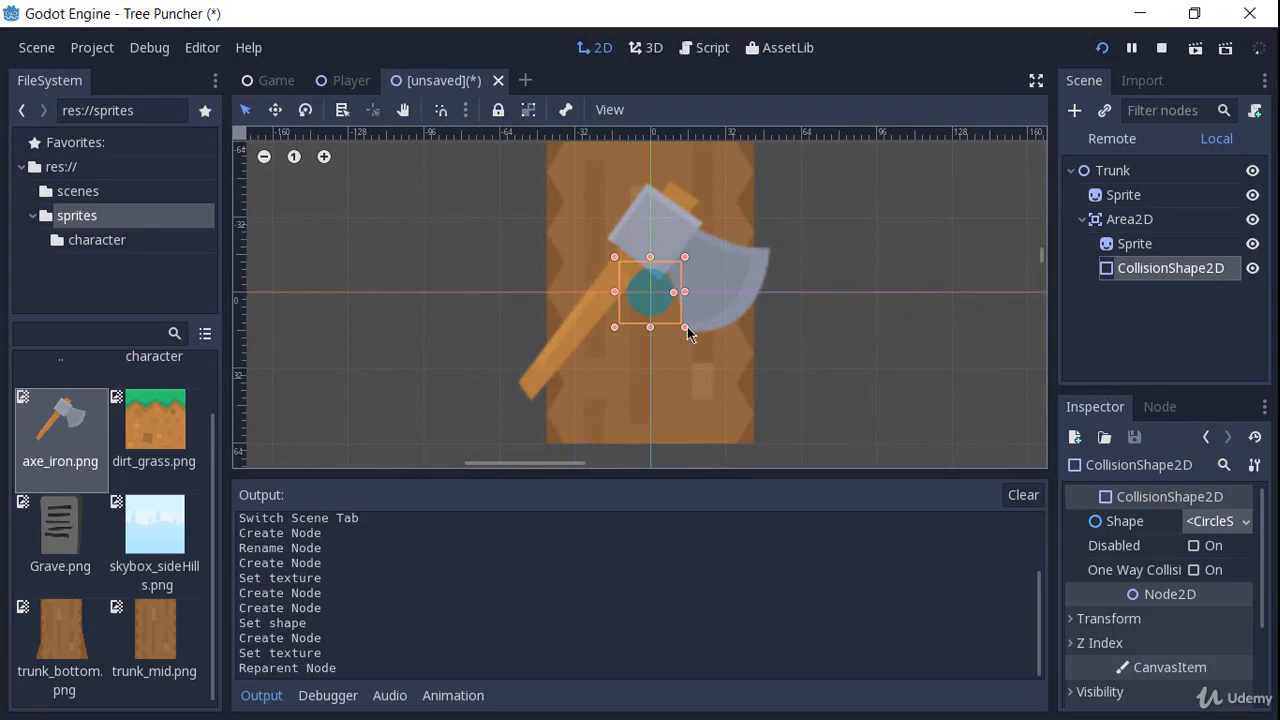
pyautogui.moveTo(686, 328); pyautogui.dragTo(881, 405)
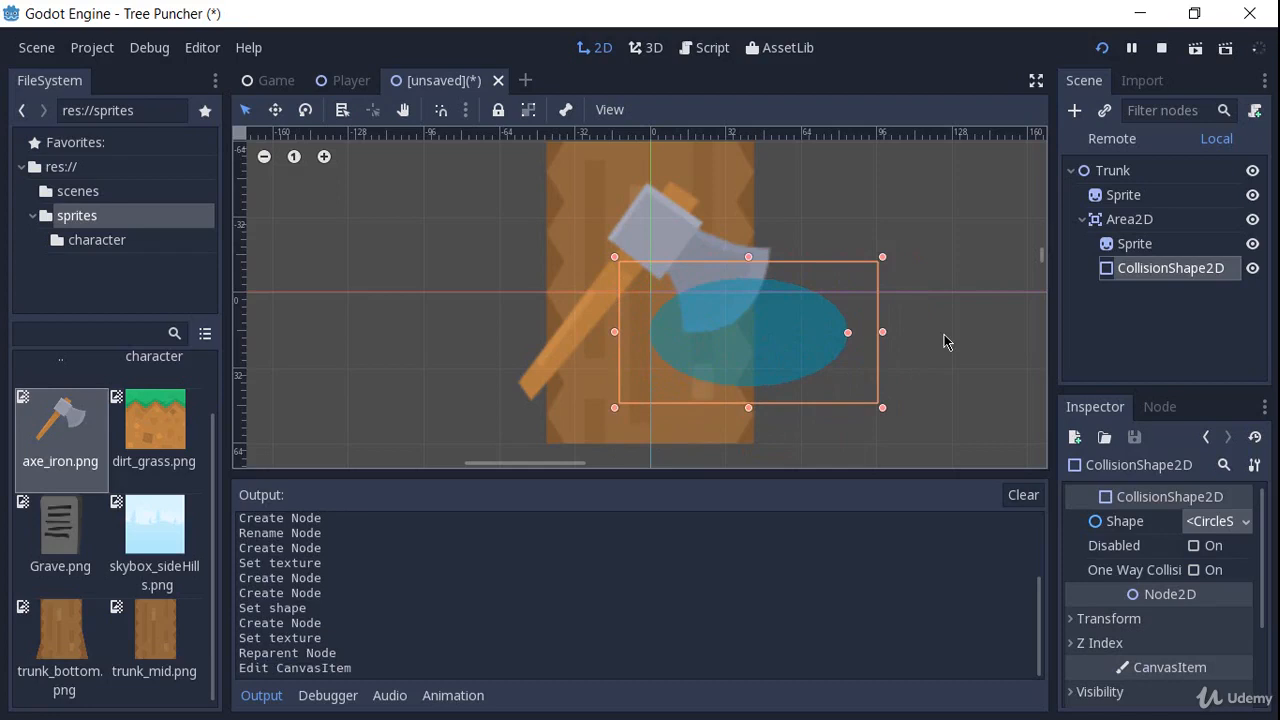
pyautogui.hotkey('ctrl', 'z')
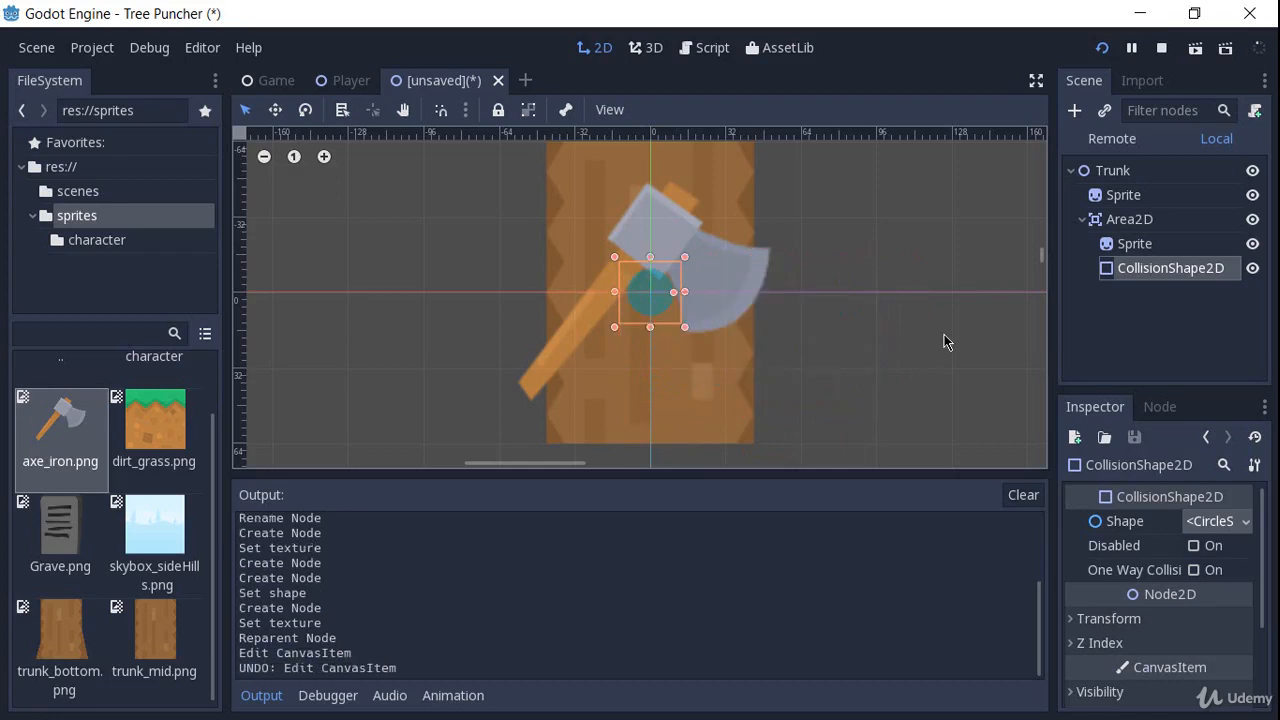
# - Enlarge the collision circle's radius so it covers most of the axe, keeping it centred on the origin
pyautogui.click(675, 300)
pyautogui.scroll(5, 688, 299)
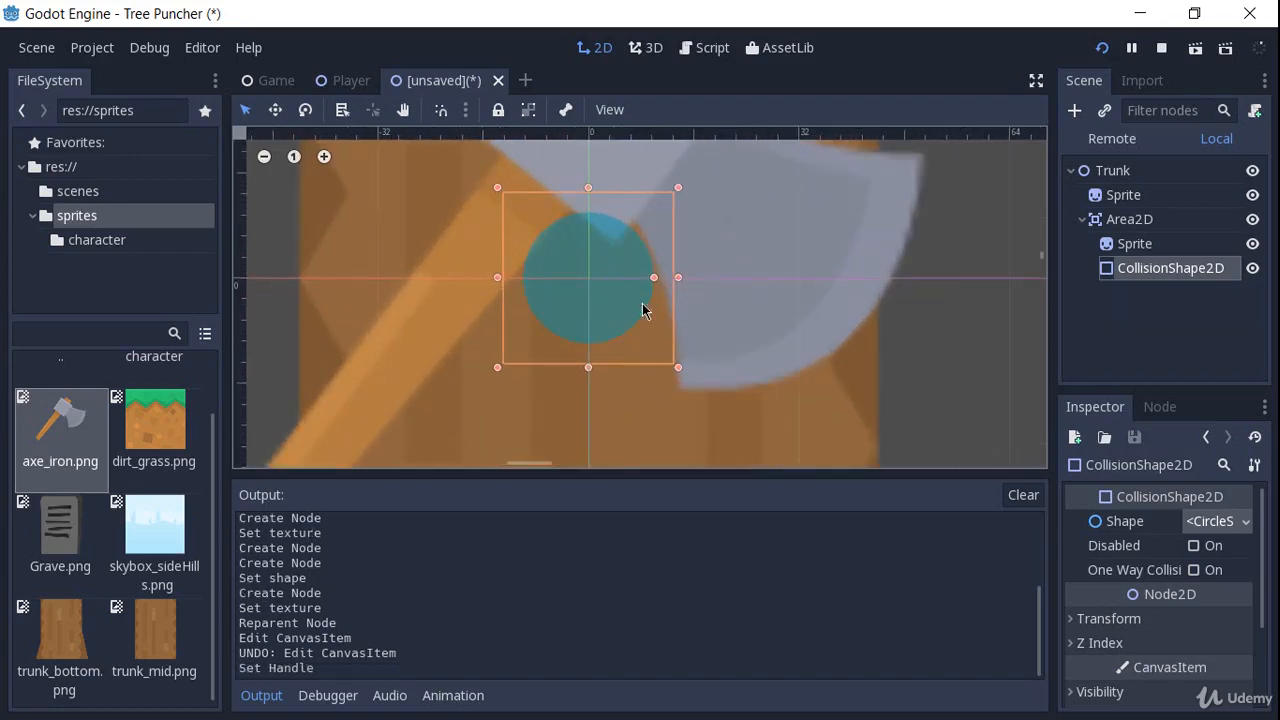
pyautogui.scroll(-4, 520, 280)
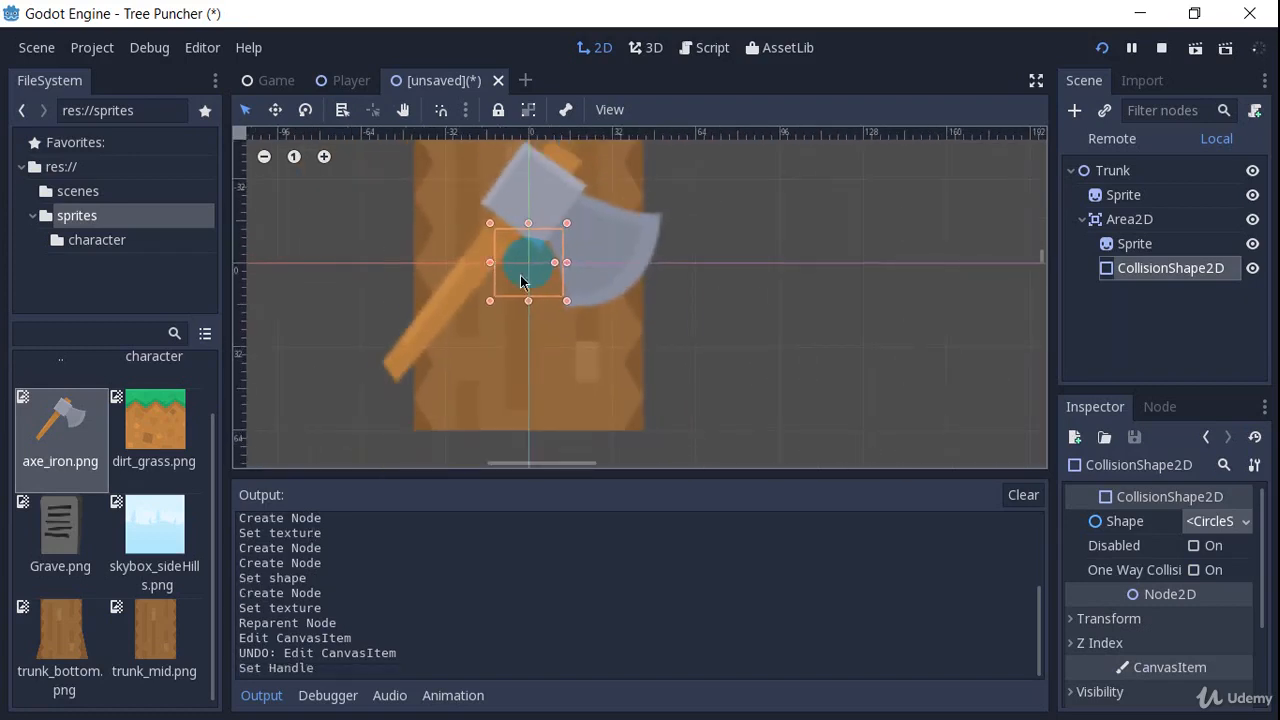
pyautogui.scroll(-2, 718, 343)
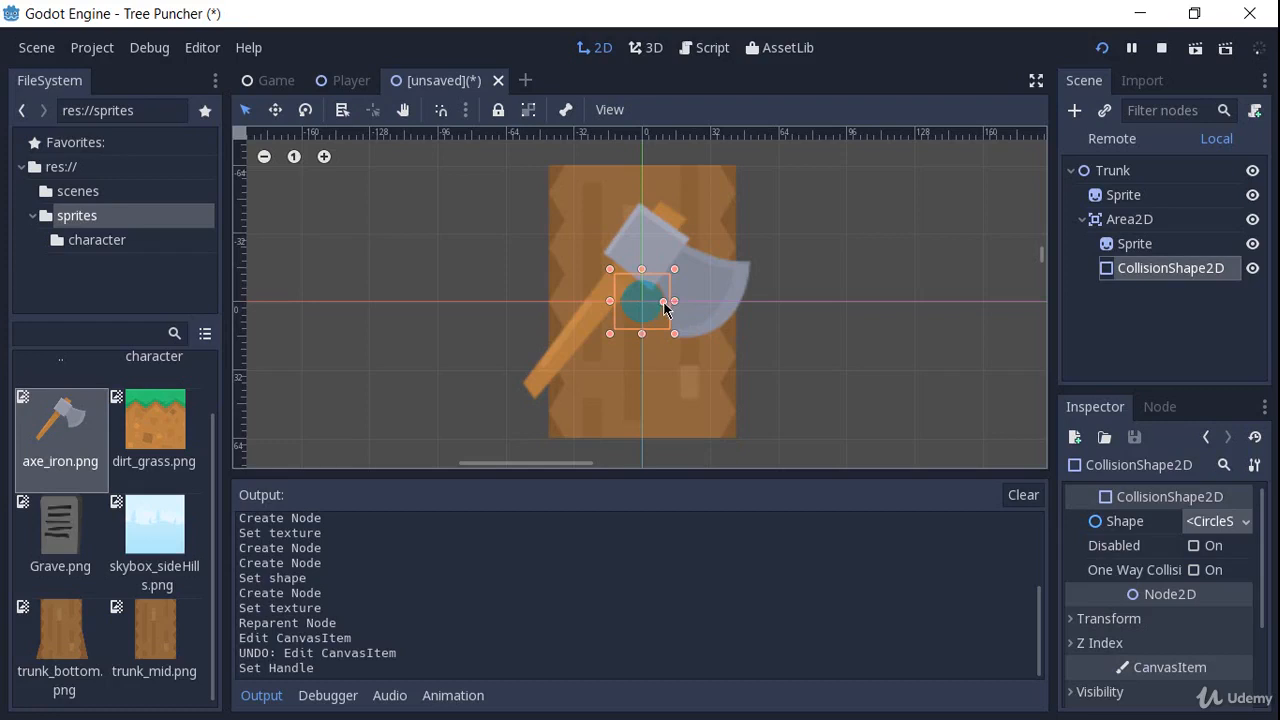
pyautogui.moveTo(664, 305); pyautogui.dragTo(737, 345)
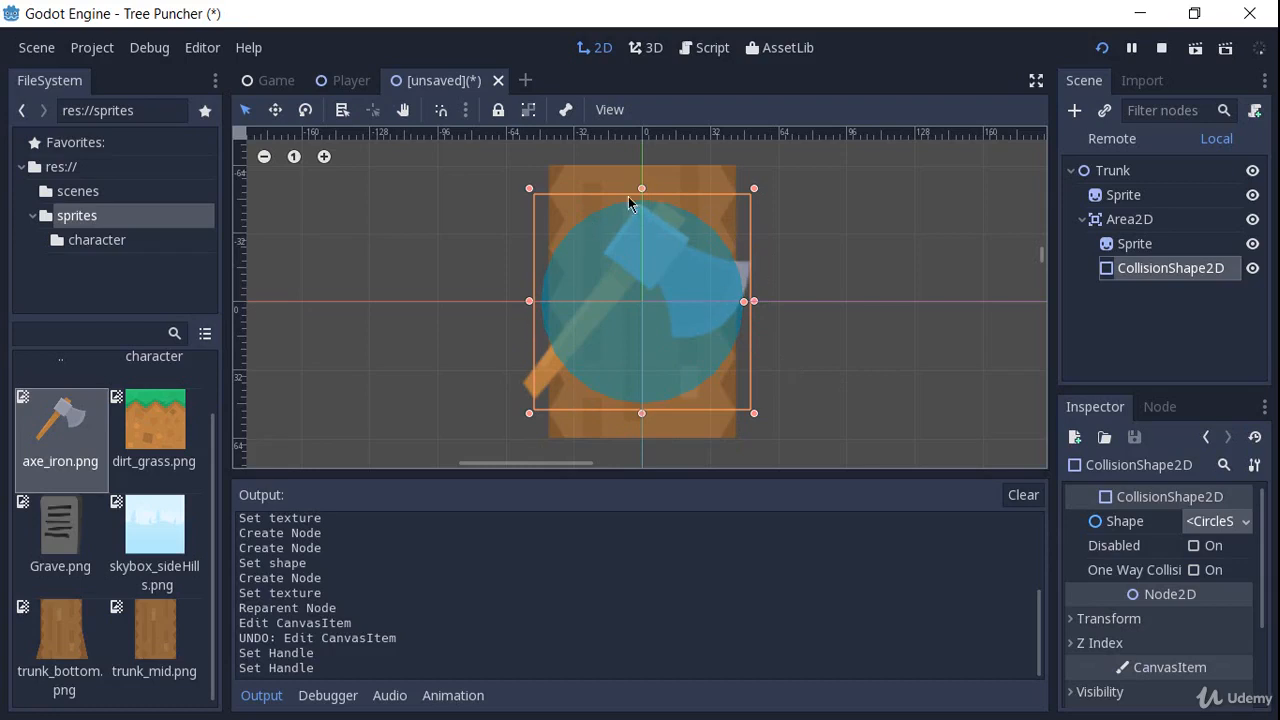
# - Rename the Area2D node as Left Axe
pyautogui.doubleClick(1173, 222)
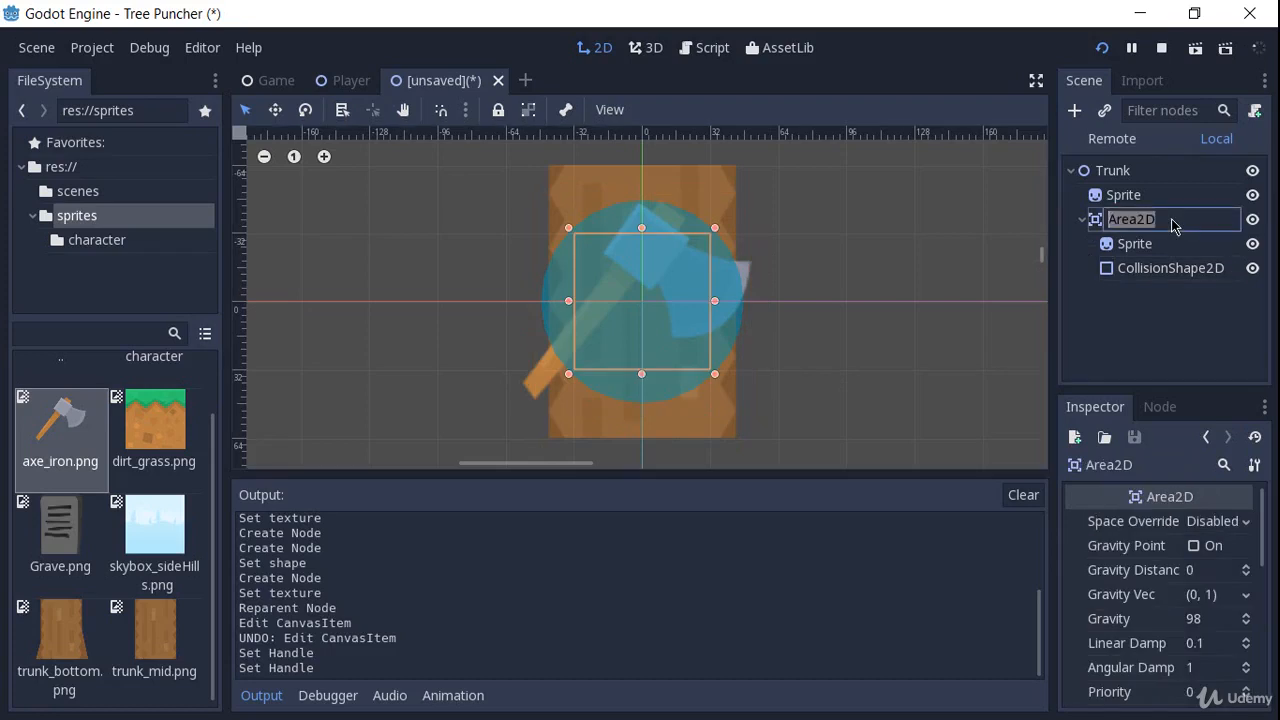
pyautogui.write('Left Axe')
pyautogui.press('Return')
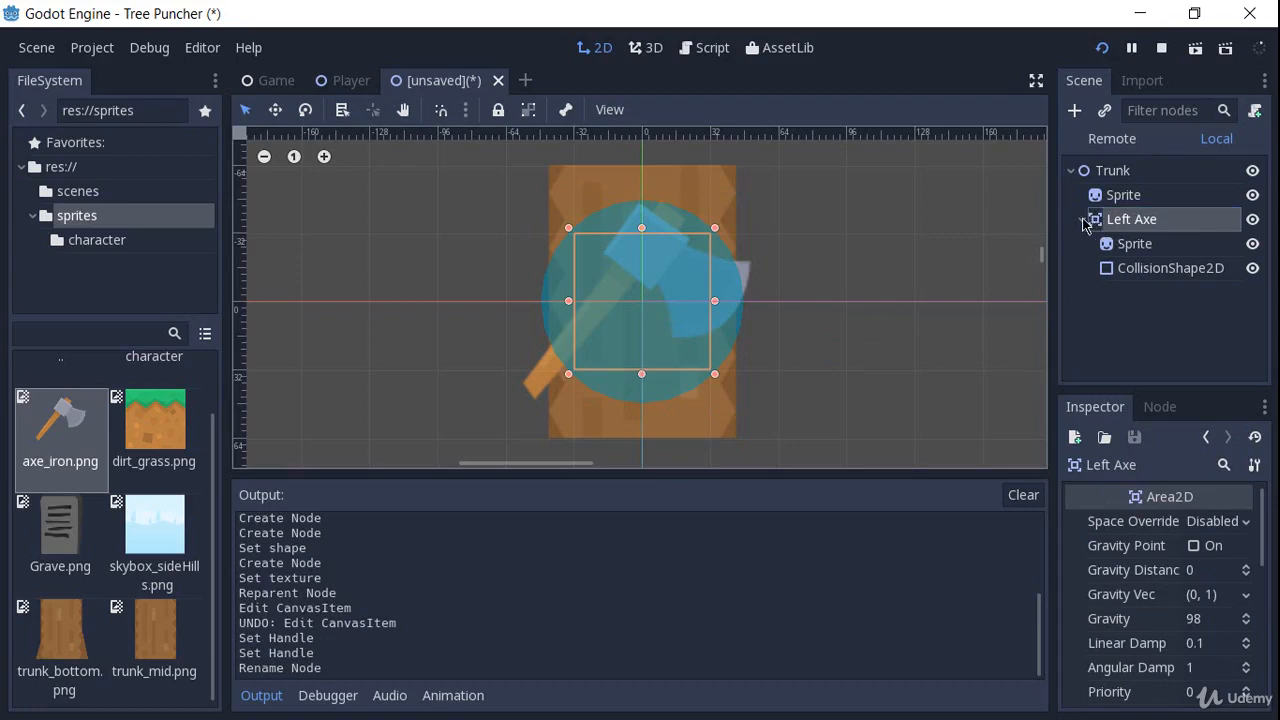
# - Make the children of Left Axe unselectable and move the whole node beside the trunk's left edge, to about x -82, y 0
pyautogui.click(528, 112)
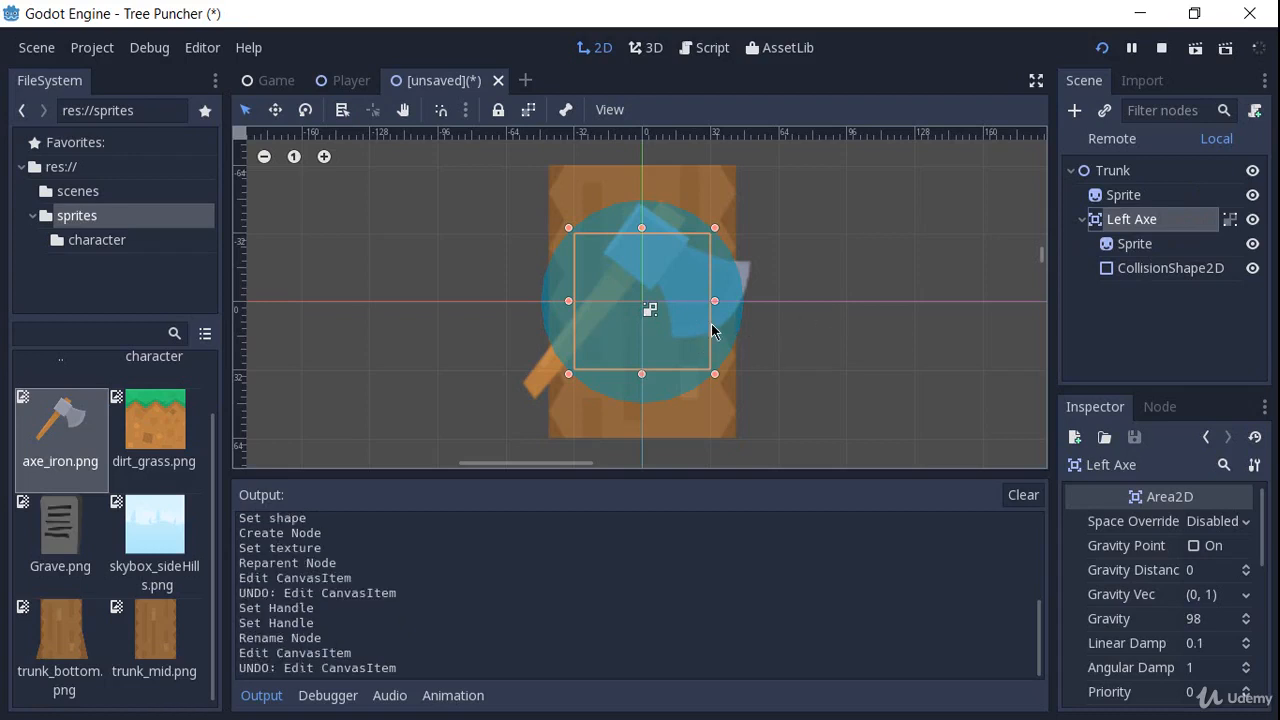
pyautogui.moveTo(703, 327); pyautogui.dragTo(528, 323)
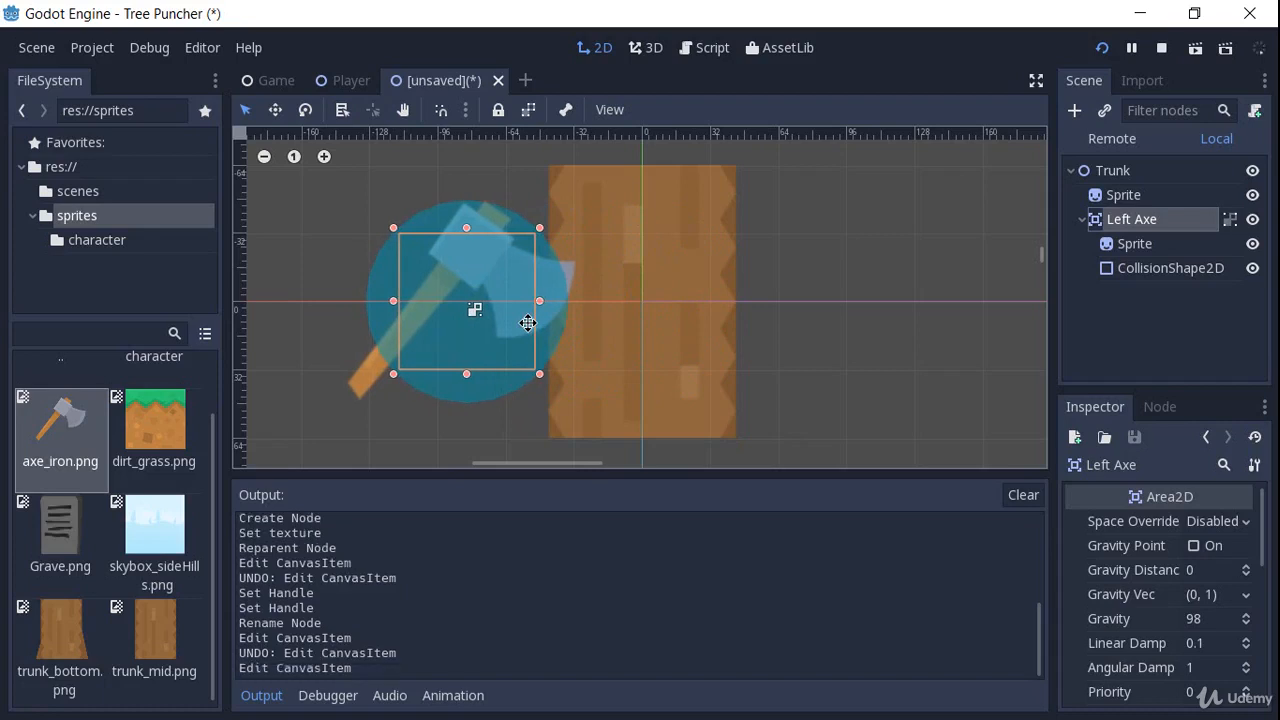
pyautogui.click(913, 338)
pyautogui.scroll(-3, 910, 338)
pyautogui.moveTo(803, 335); pyautogui.dragTo(736, 334, button='middle')
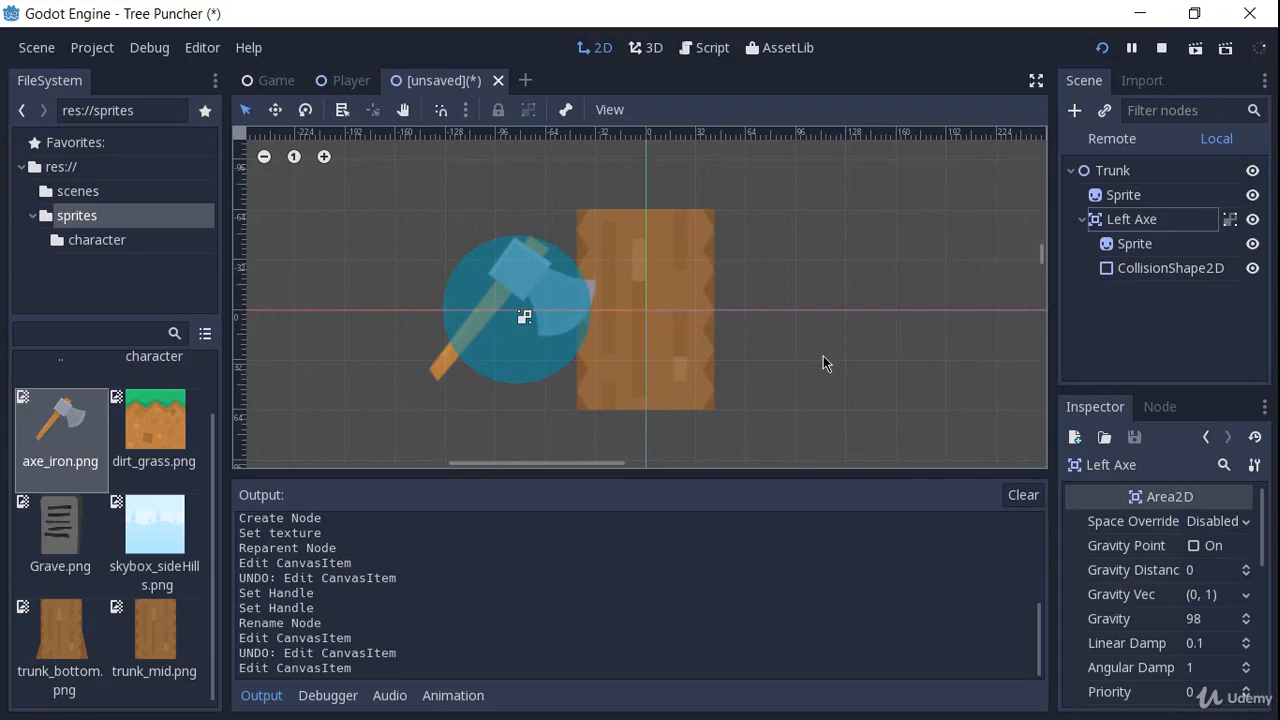
# - Collapse the Left Axe node and set its x position to -80
pyautogui.click(1081, 219)
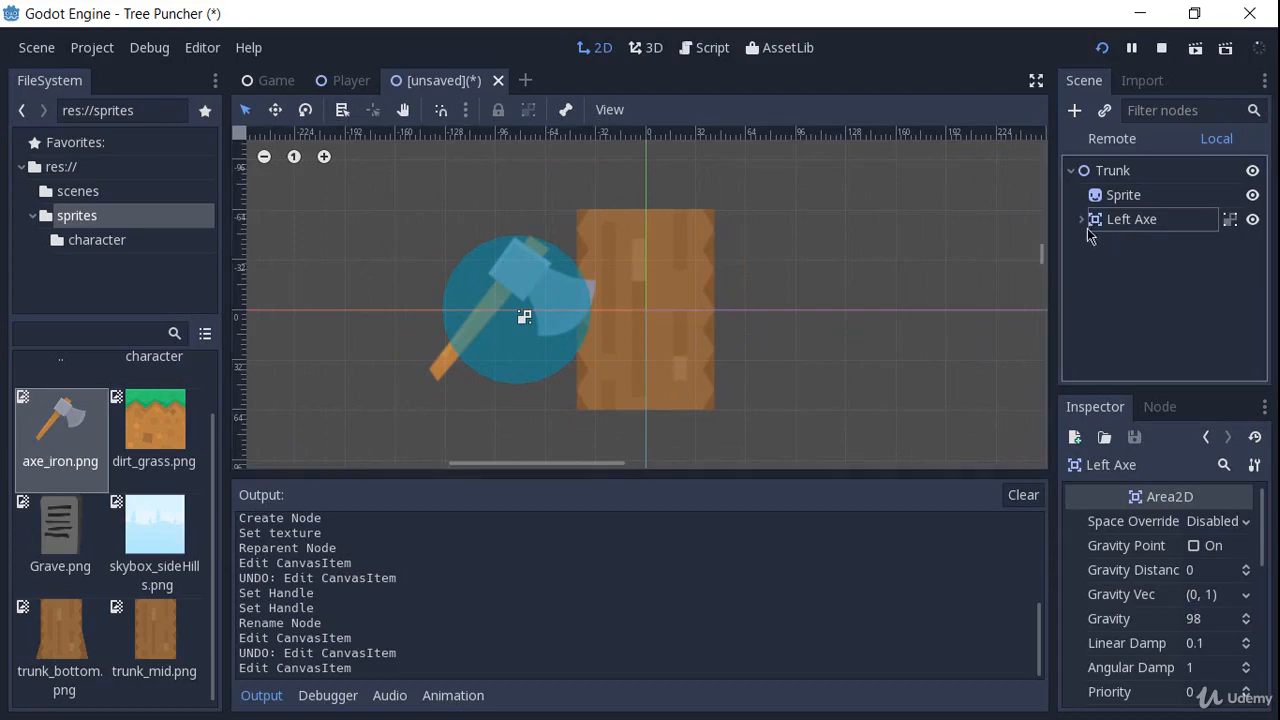
pyautogui.doubleClick(1094, 222)
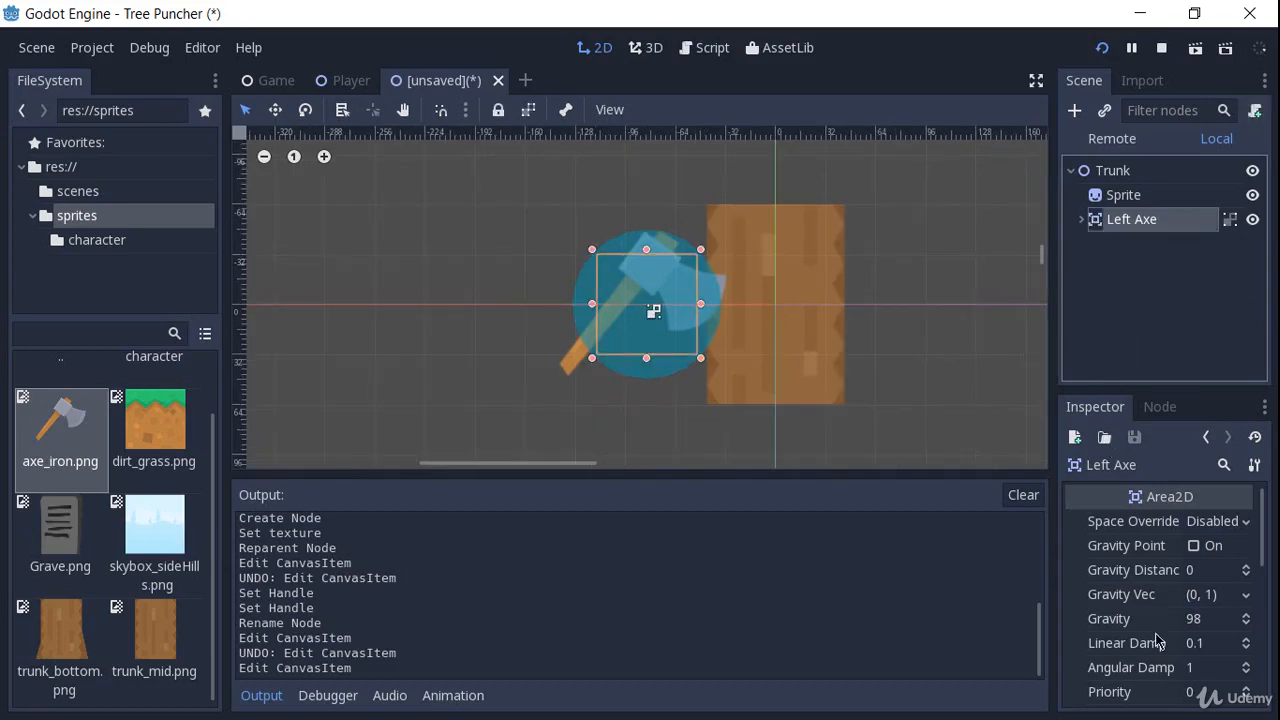
pyautogui.scroll(-4, 1158, 640)
pyautogui.scroll(-3, 1158, 640)
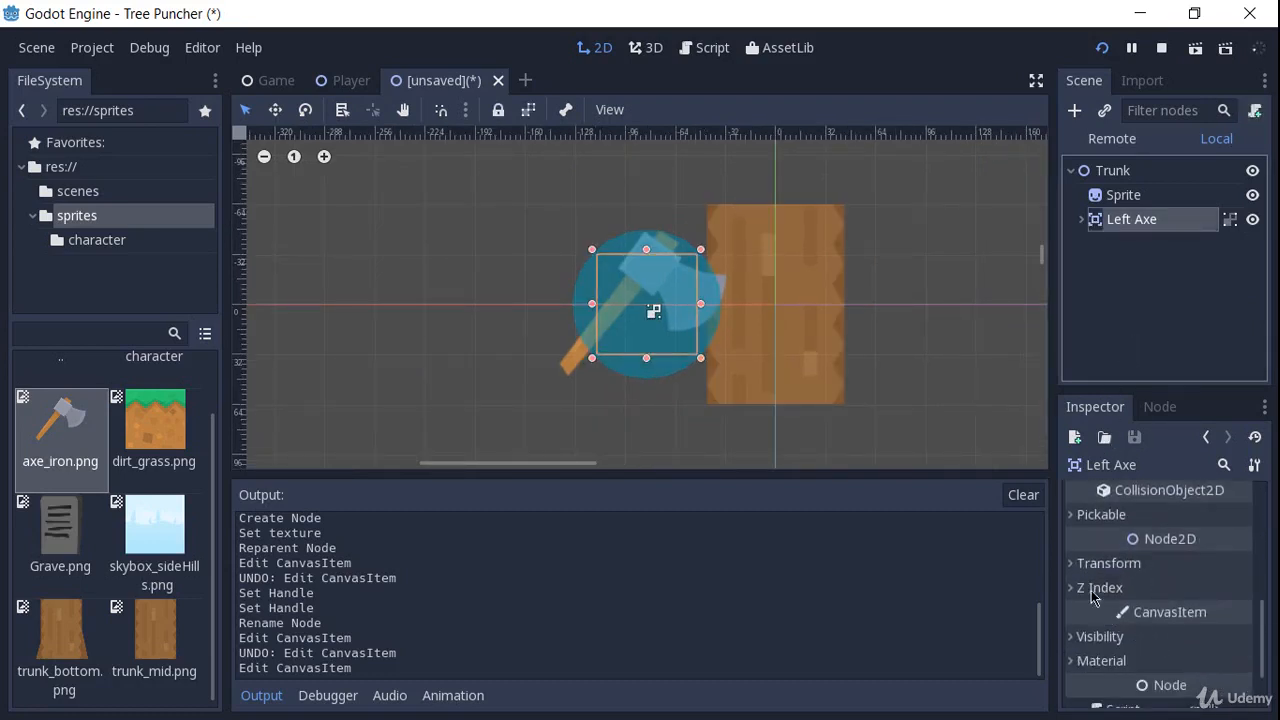
pyautogui.click(1109, 564)
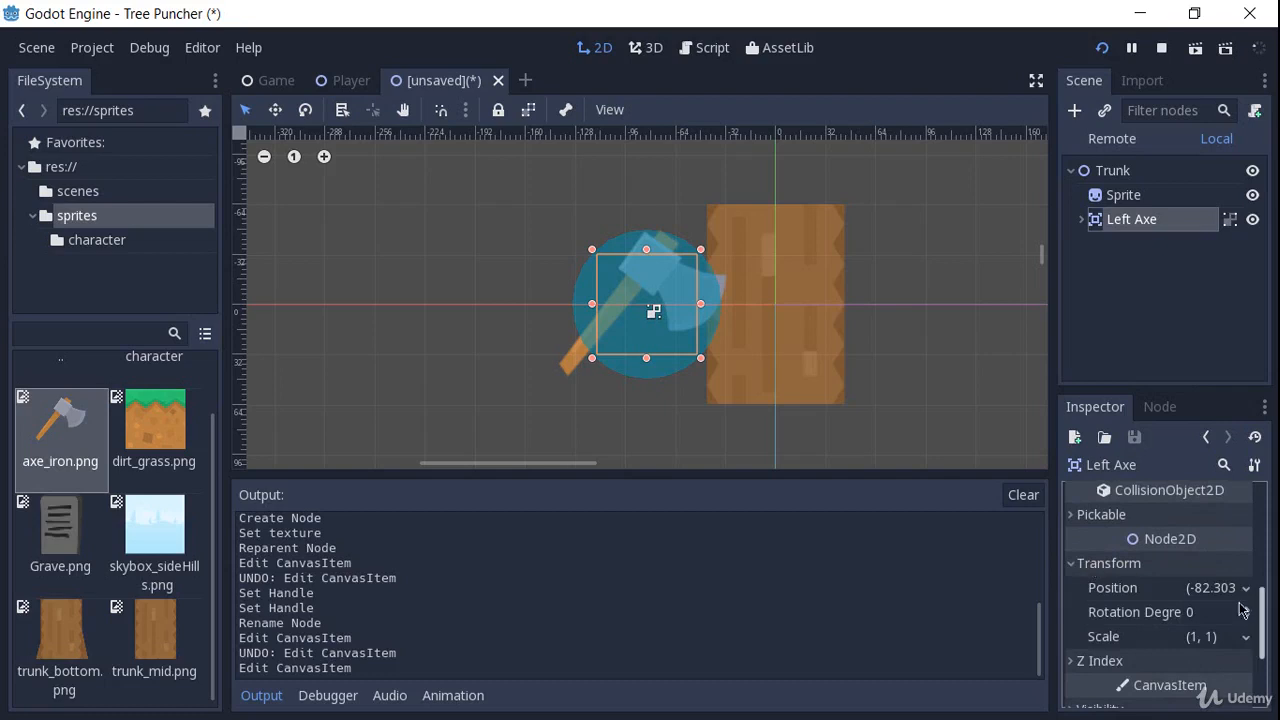
pyautogui.click(1212, 588)
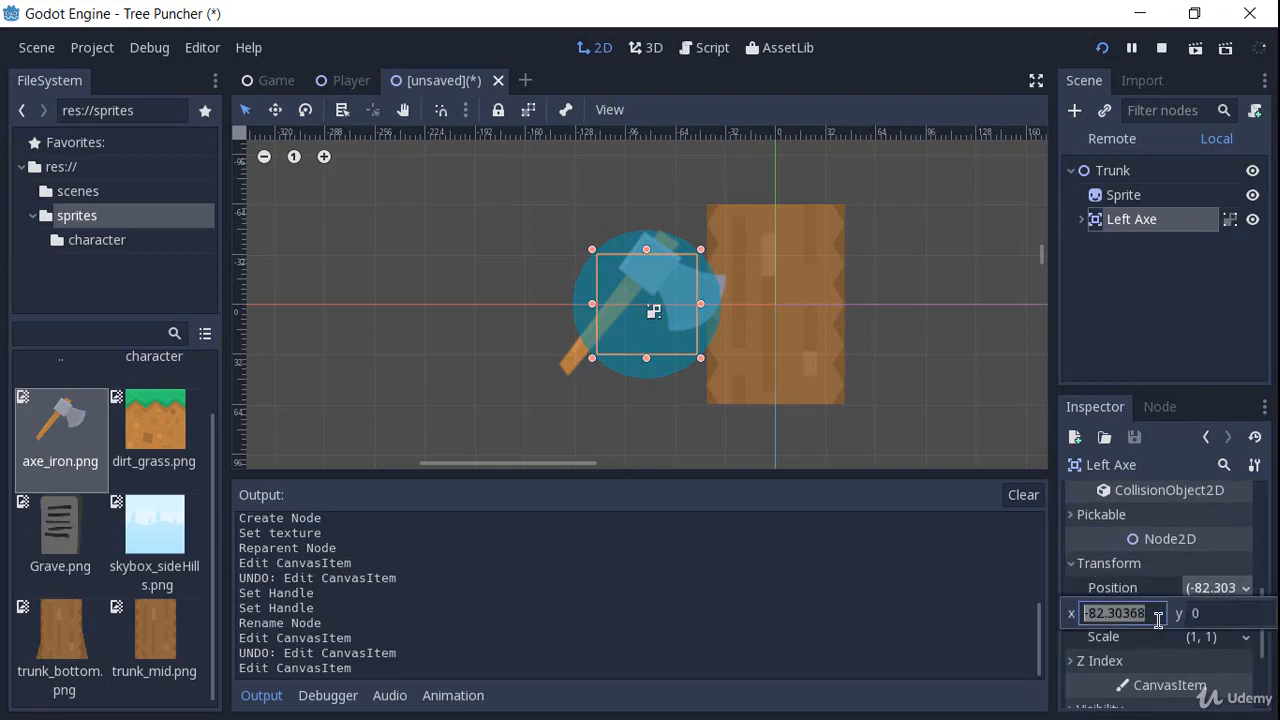
pyautogui.write('-80')
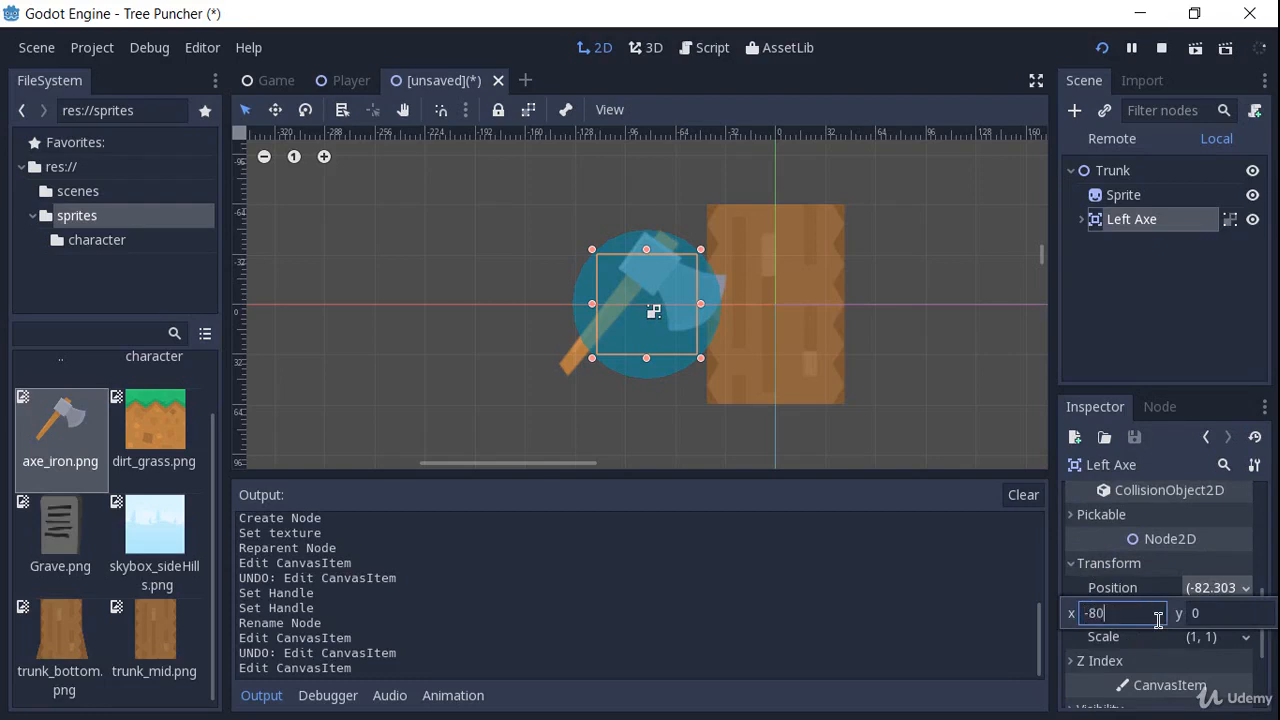
pyautogui.press('Return')
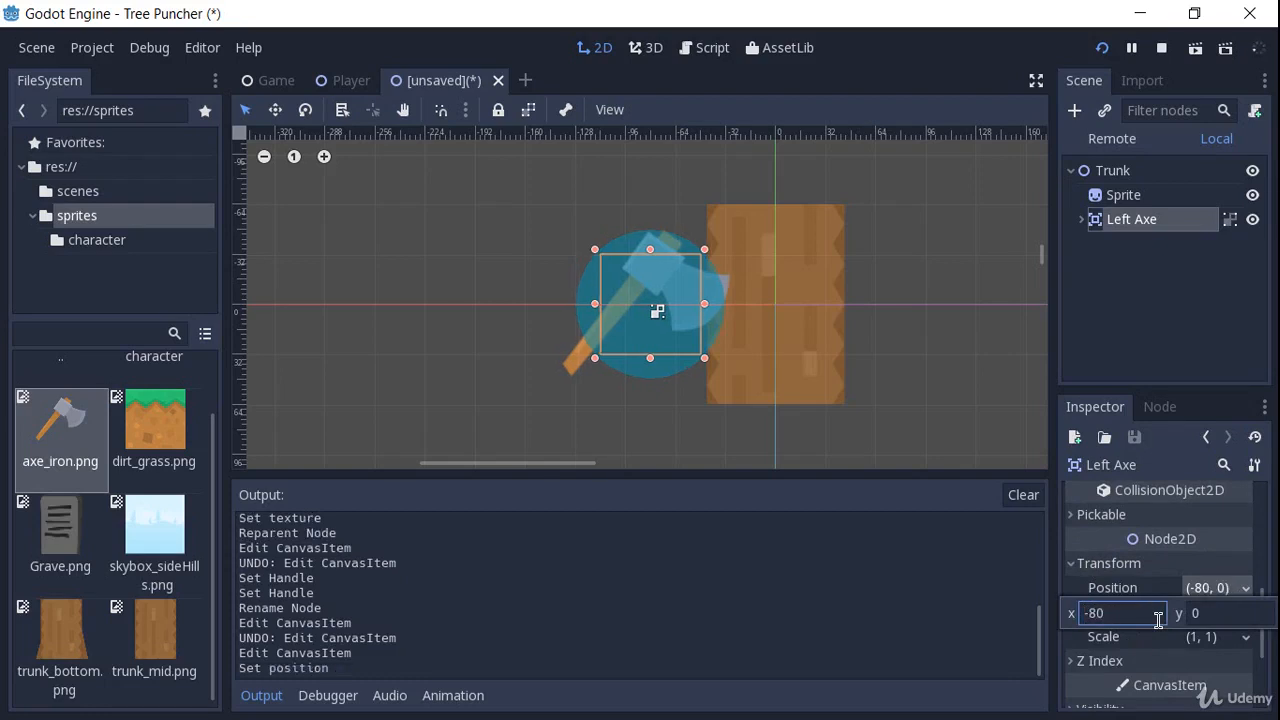
pyautogui.click(1180, 331)
# - Duplicate the Left Axe node and rename the copy as Right Axe
pyautogui.click(1093, 226)
pyautogui.hotkey('ctrl', 'd')
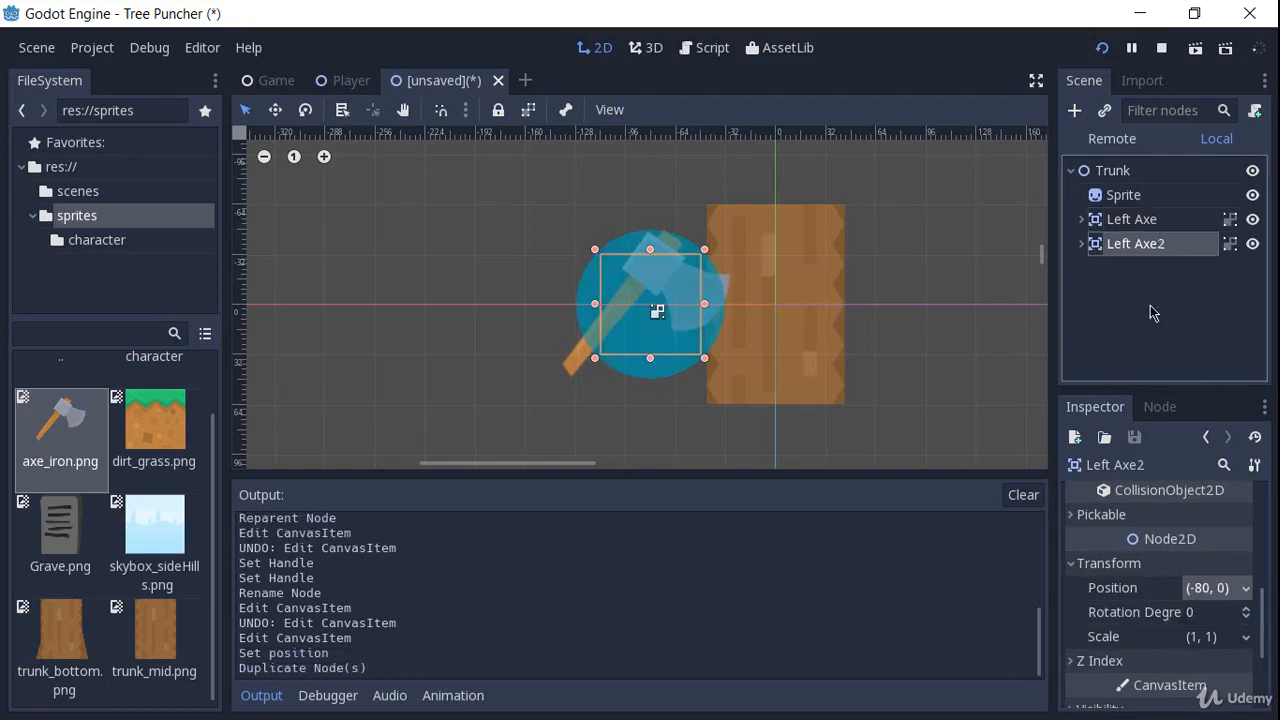
pyautogui.doubleClick(1160, 244)
pyautogui.doubleClick(1191, 248)
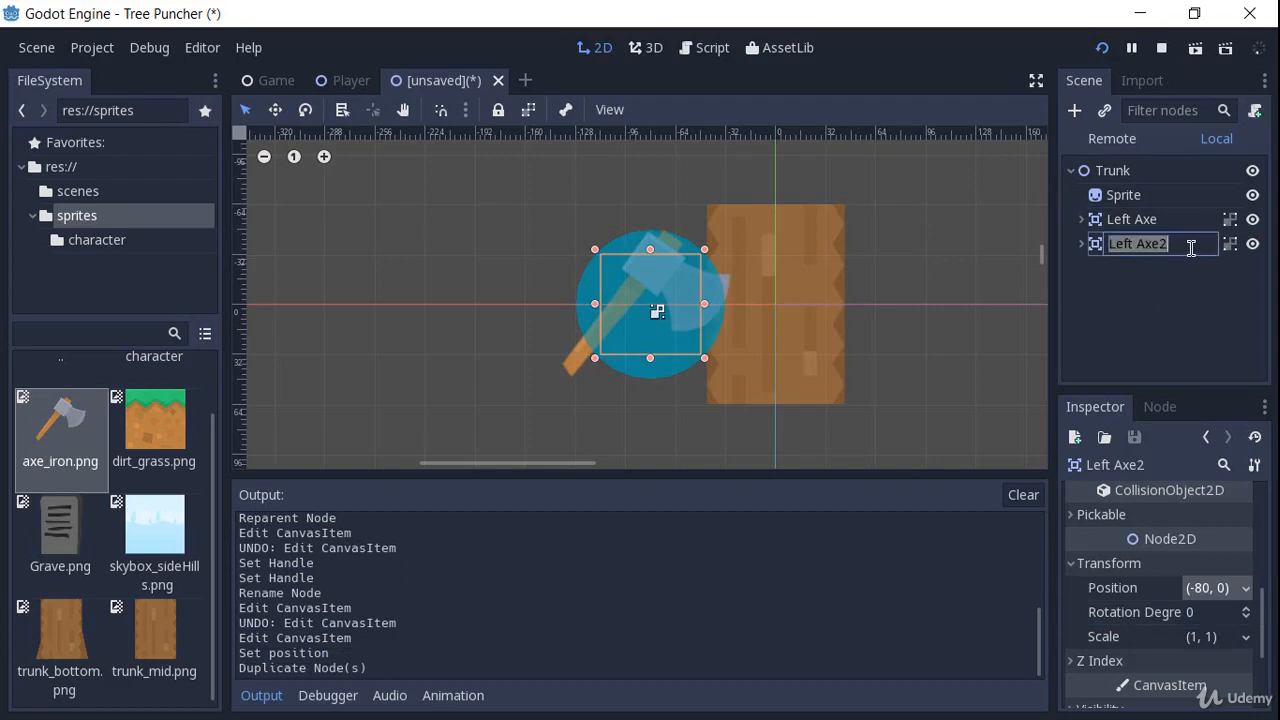
pyautogui.write('Right Axe')
pyautogui.press('Return')
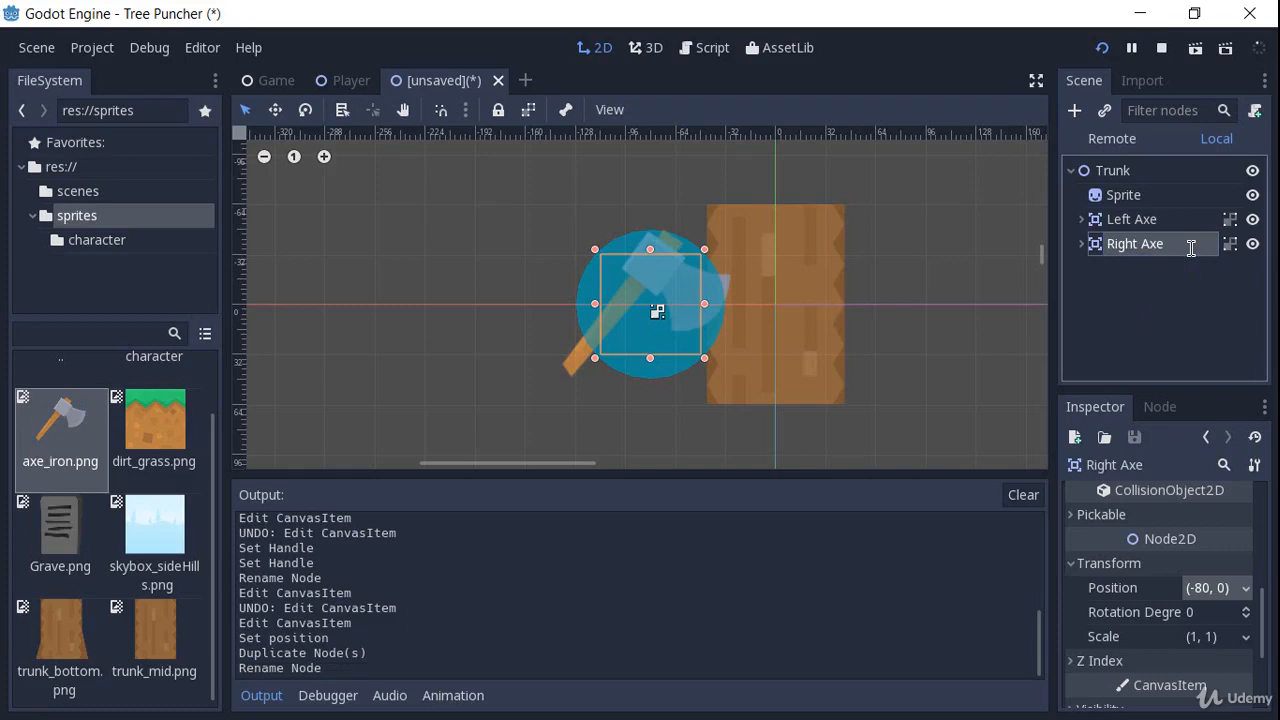
# - Set the x position of Right Axe to 80, placing it on the other side of the trunk
pyautogui.moveTo(1000, 294); pyautogui.dragTo(966, 294, button='middle')
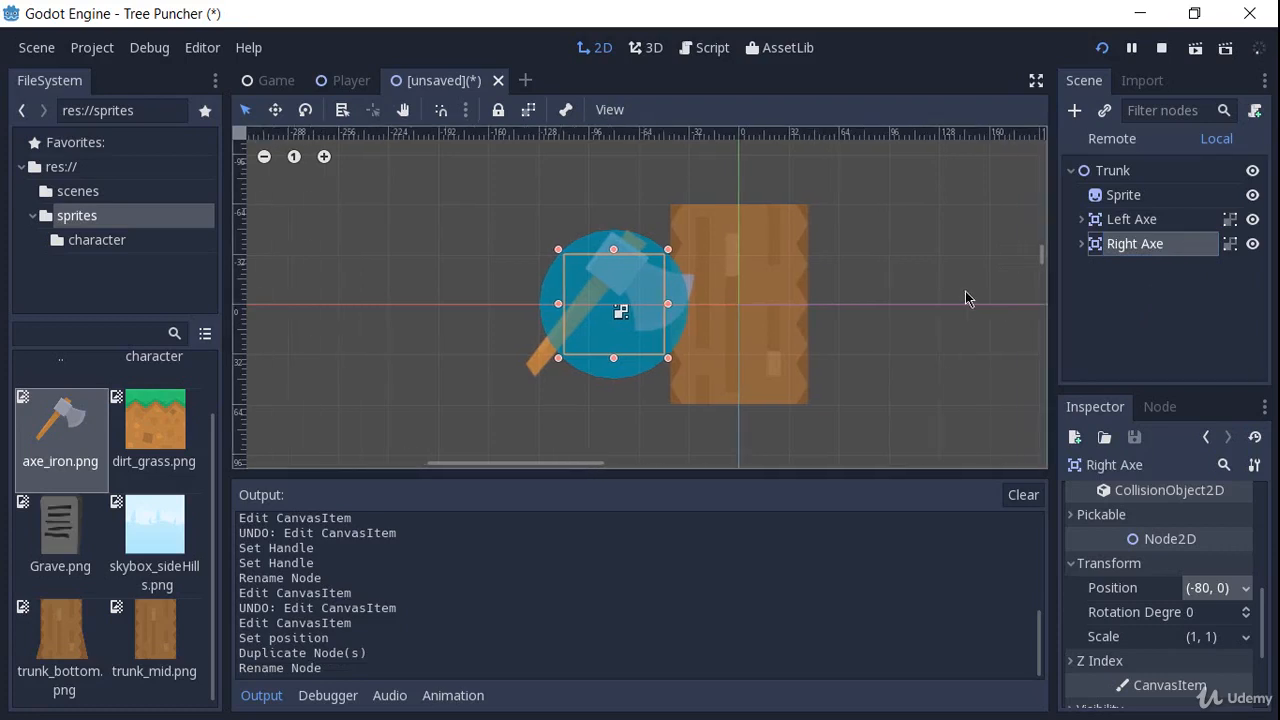
pyautogui.click(1200, 598)
pyautogui.write('80')
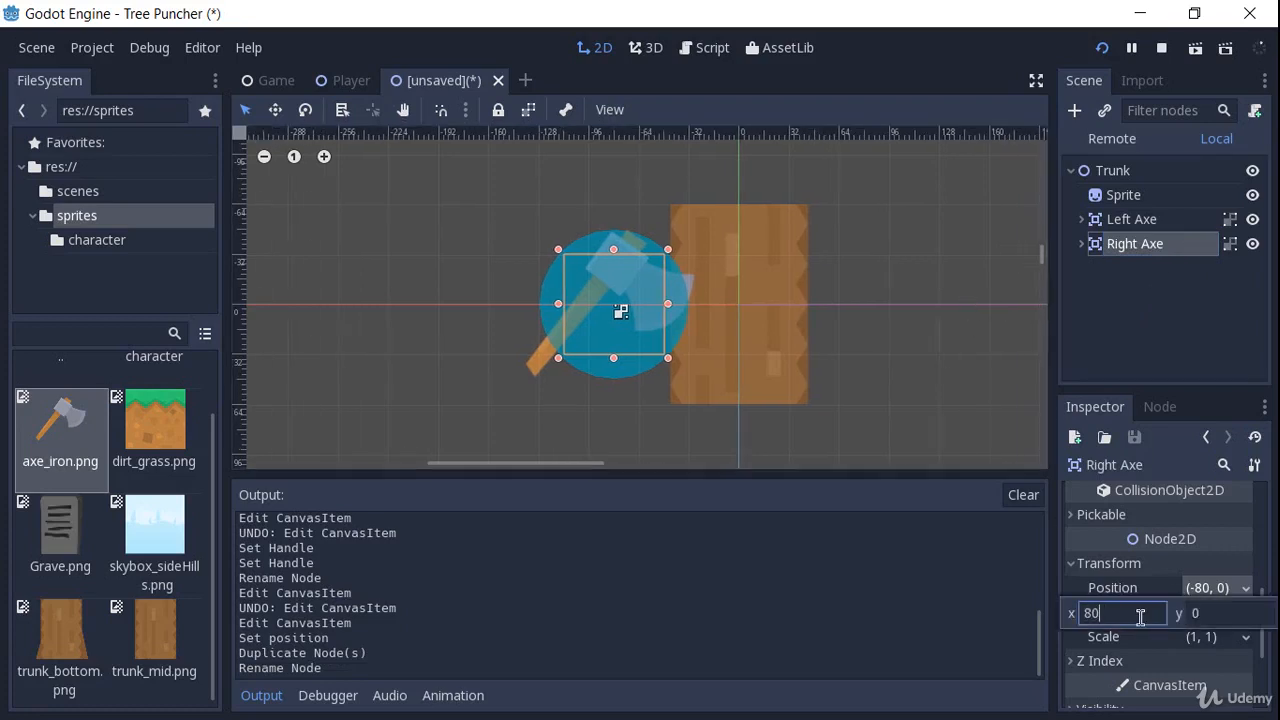
pyautogui.press('Return')
pyautogui.click(1151, 360)
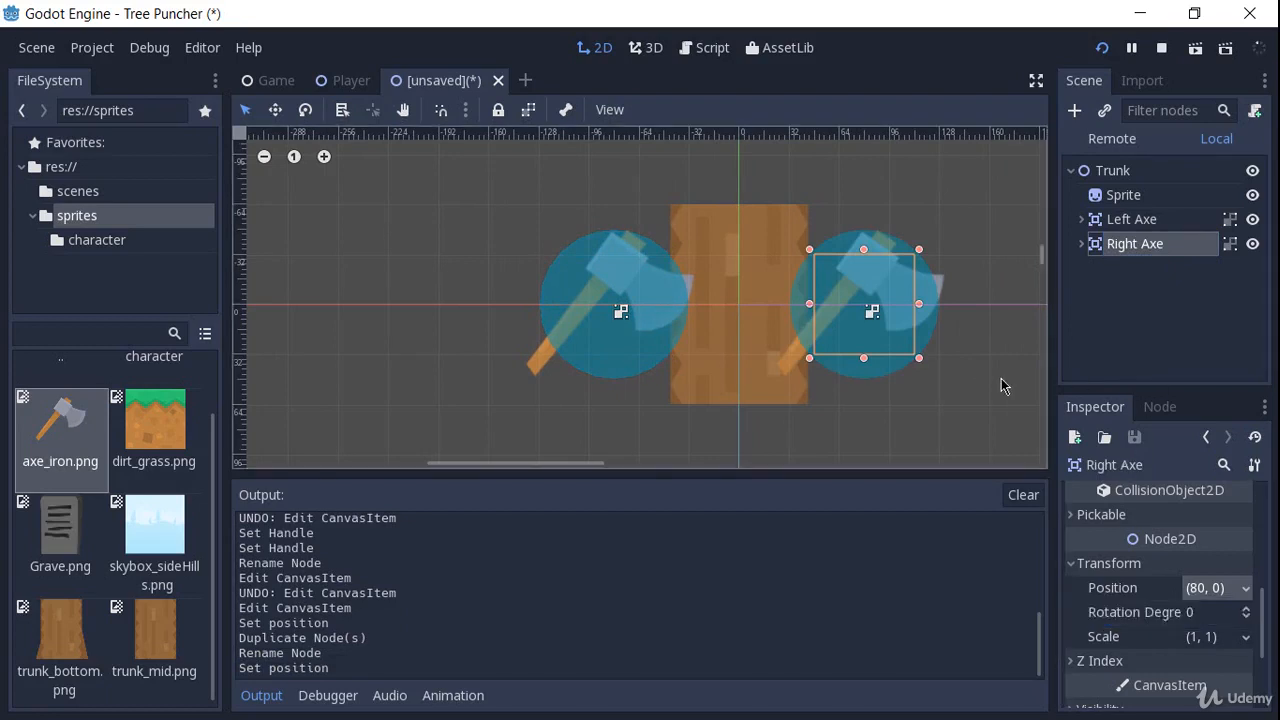
pyautogui.moveTo(897, 322); pyautogui.dragTo(815, 320, button='middle')
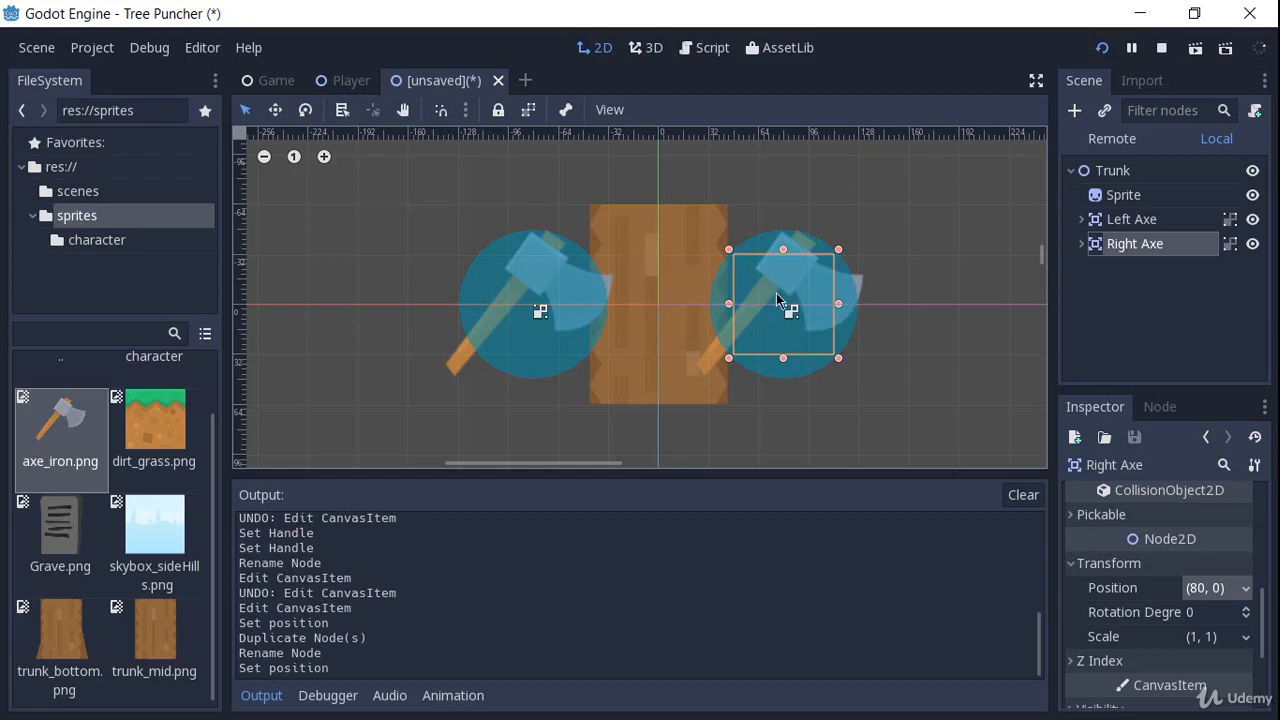
# - Try mirroring the Right Axe node by setting its x scale to -1, and return the x scale to 1
pyautogui.click(1081, 243)
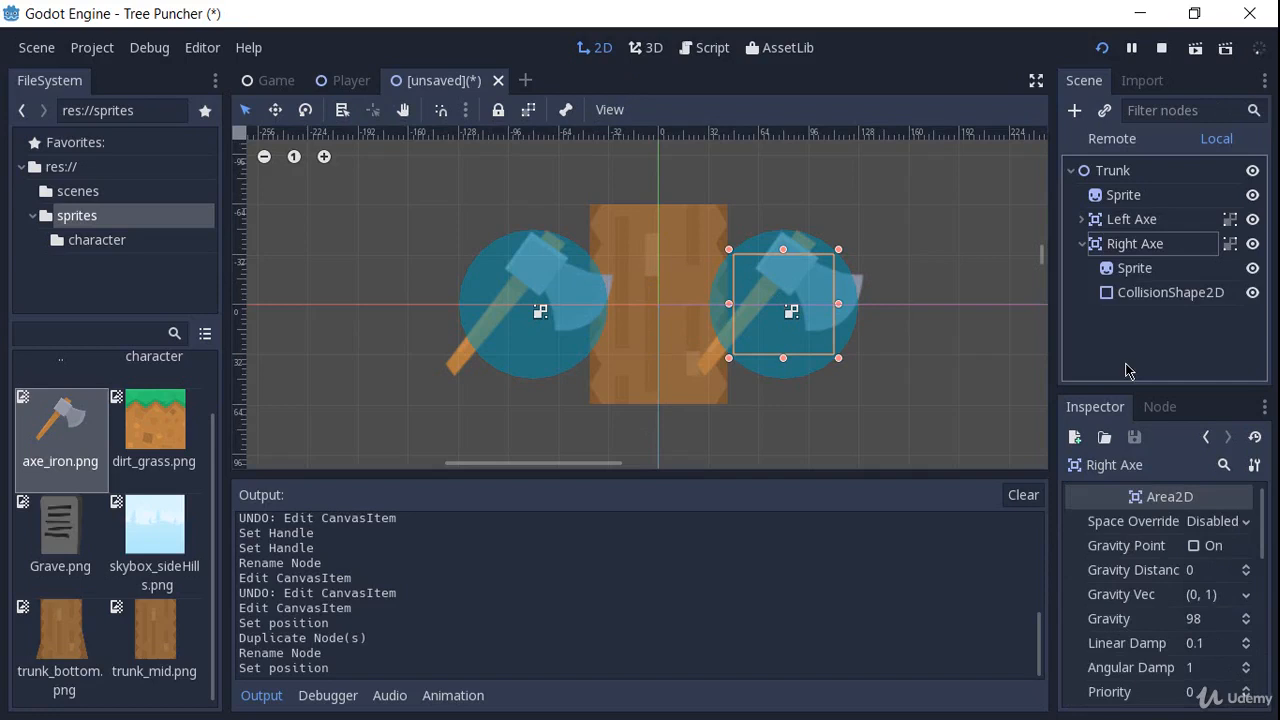
pyautogui.doubleClick(1093, 244)
pyautogui.scroll(-5, 1190, 592)
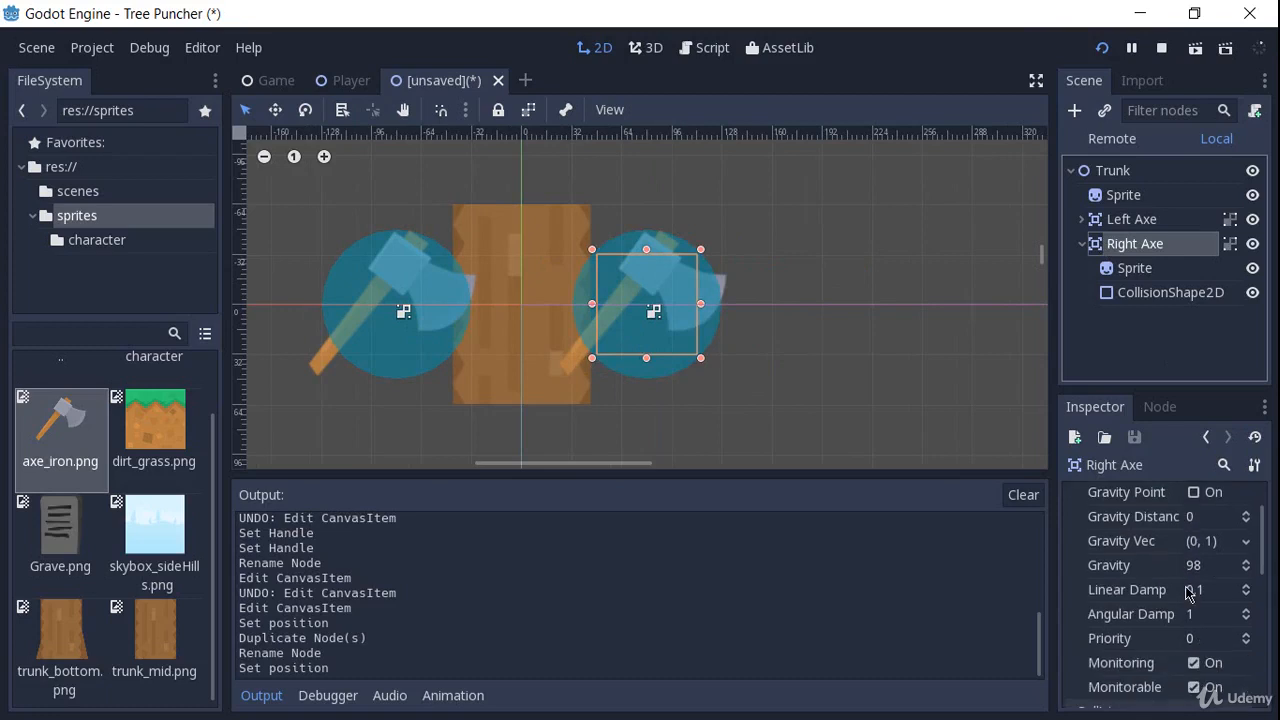
pyautogui.scroll(-2, 1192, 590)
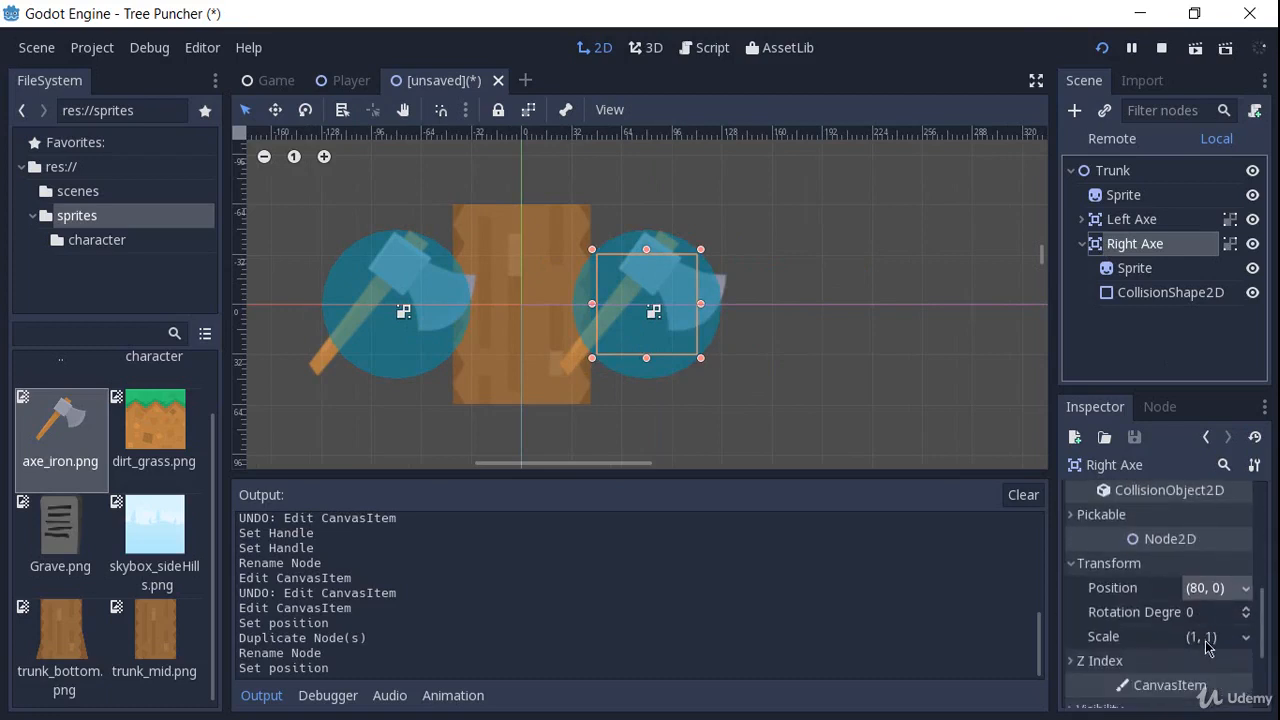
pyautogui.click(1212, 638)
pyautogui.write('-1')
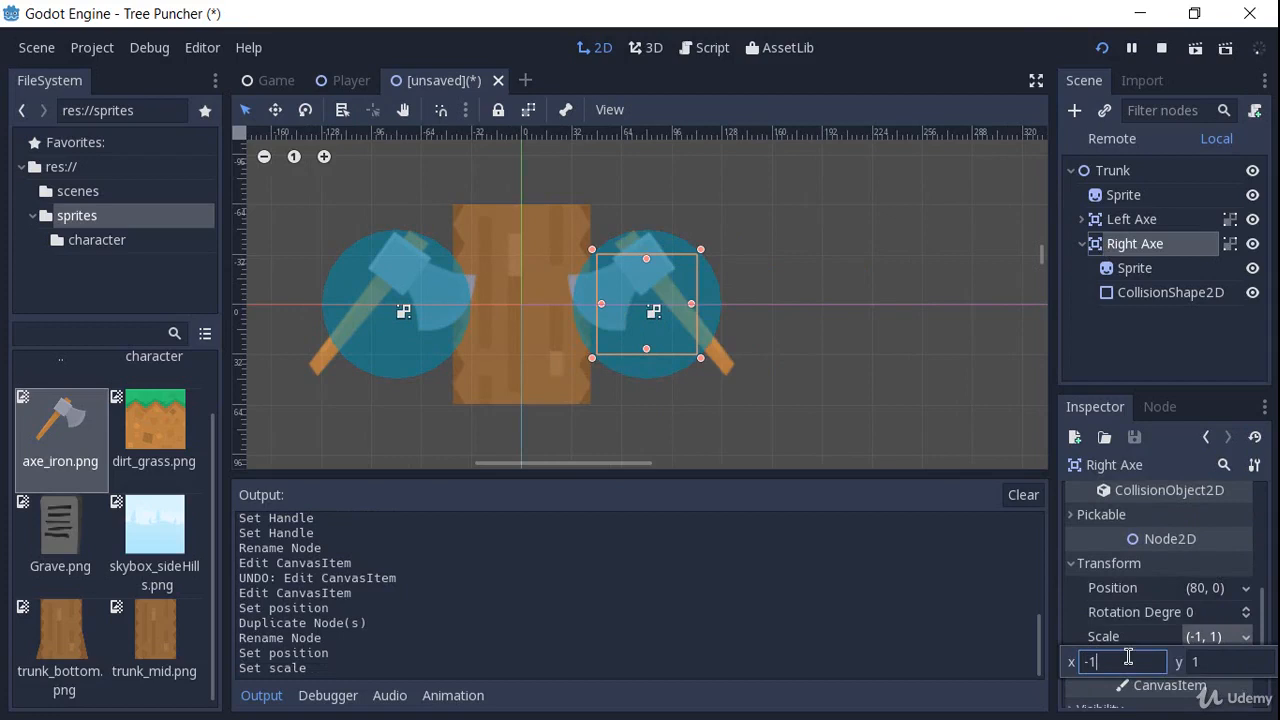
pyautogui.doubleClick(1128, 656)
pyautogui.write('1')
pyautogui.press('Return')
# - Flip the Right Axe's child Sprite horizontally so its blade faces the trunk, and collapse the Right Axe node
pyautogui.click(1128, 272)
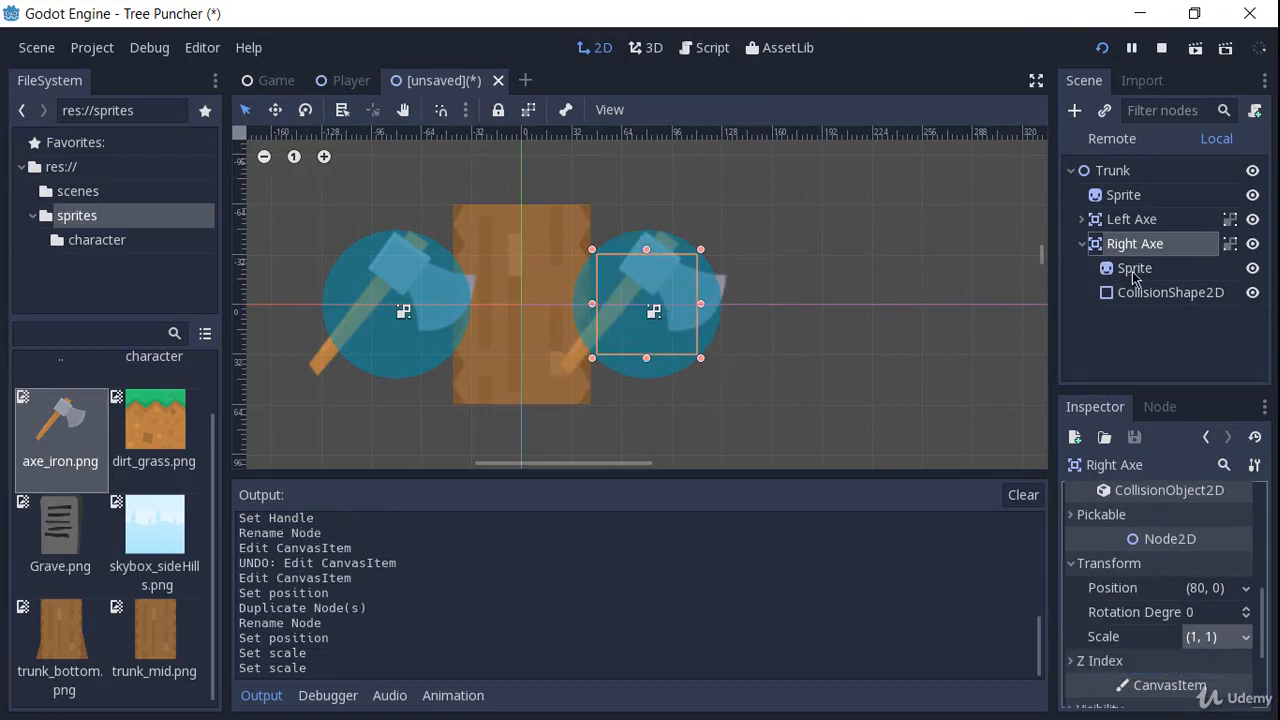
pyautogui.click(1138, 270)
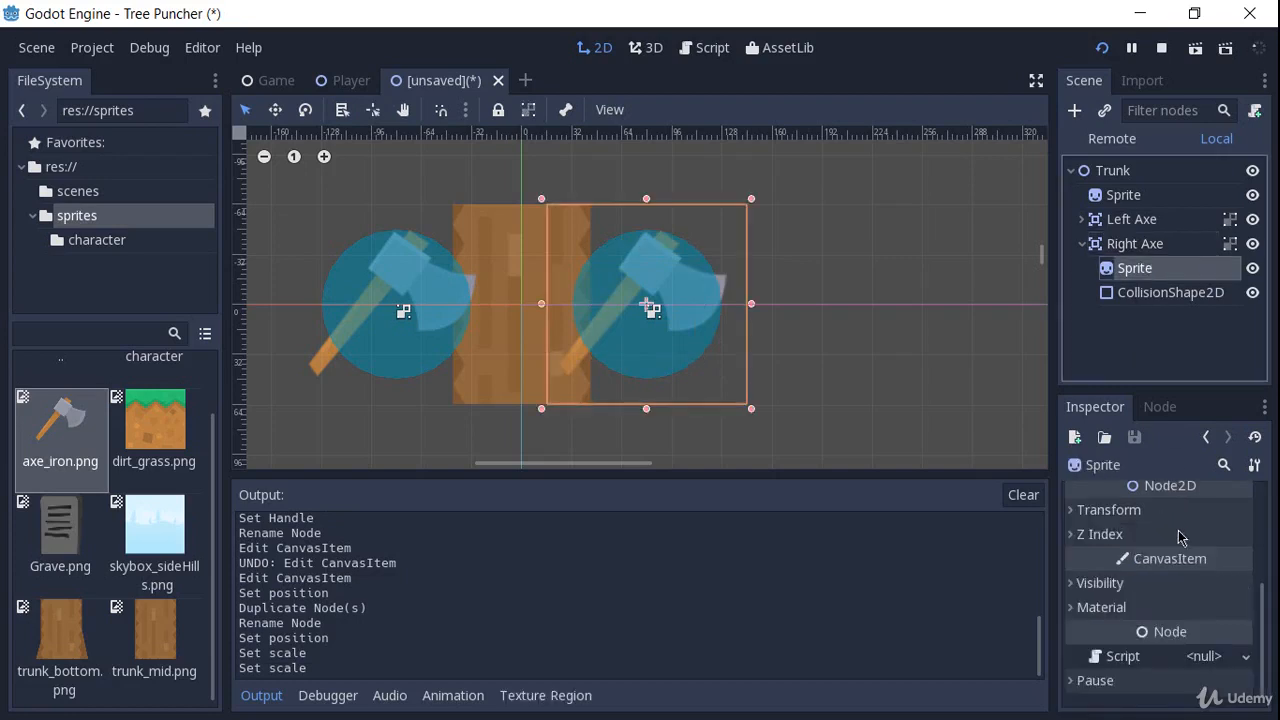
pyautogui.scroll(5, 1175, 530)
pyautogui.click(1097, 600)
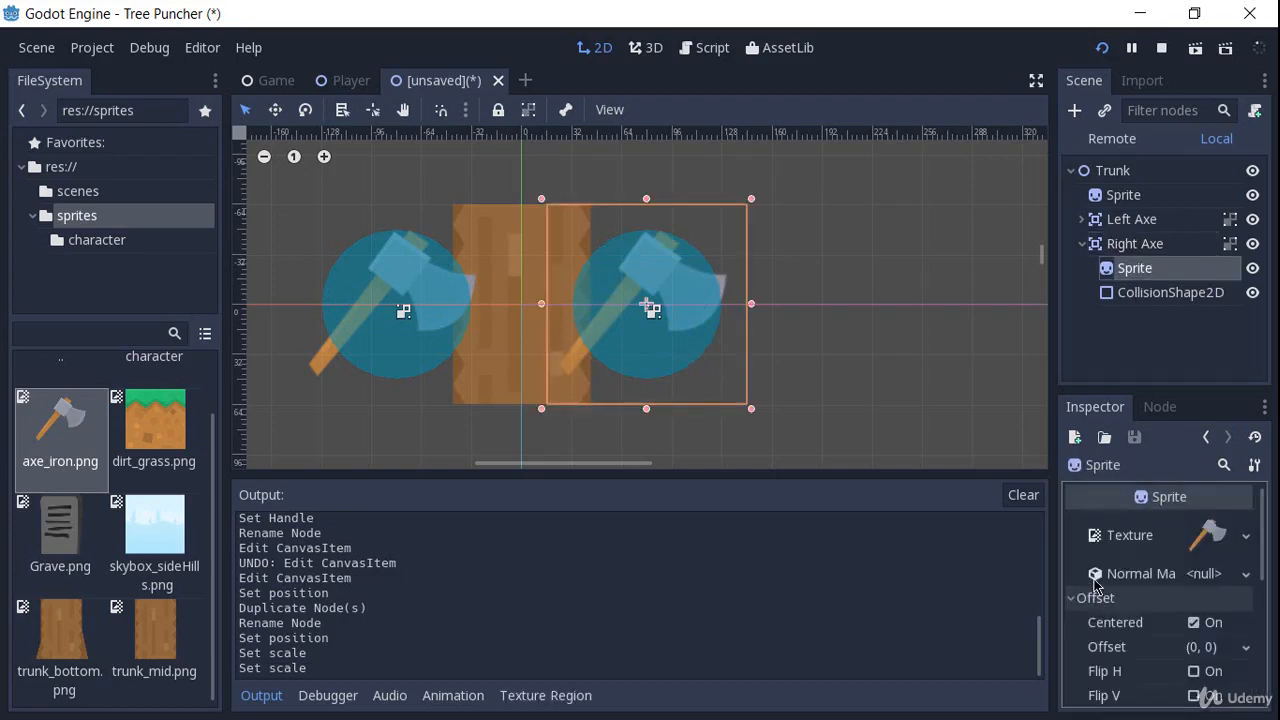
pyautogui.scroll(-1, 1098, 586)
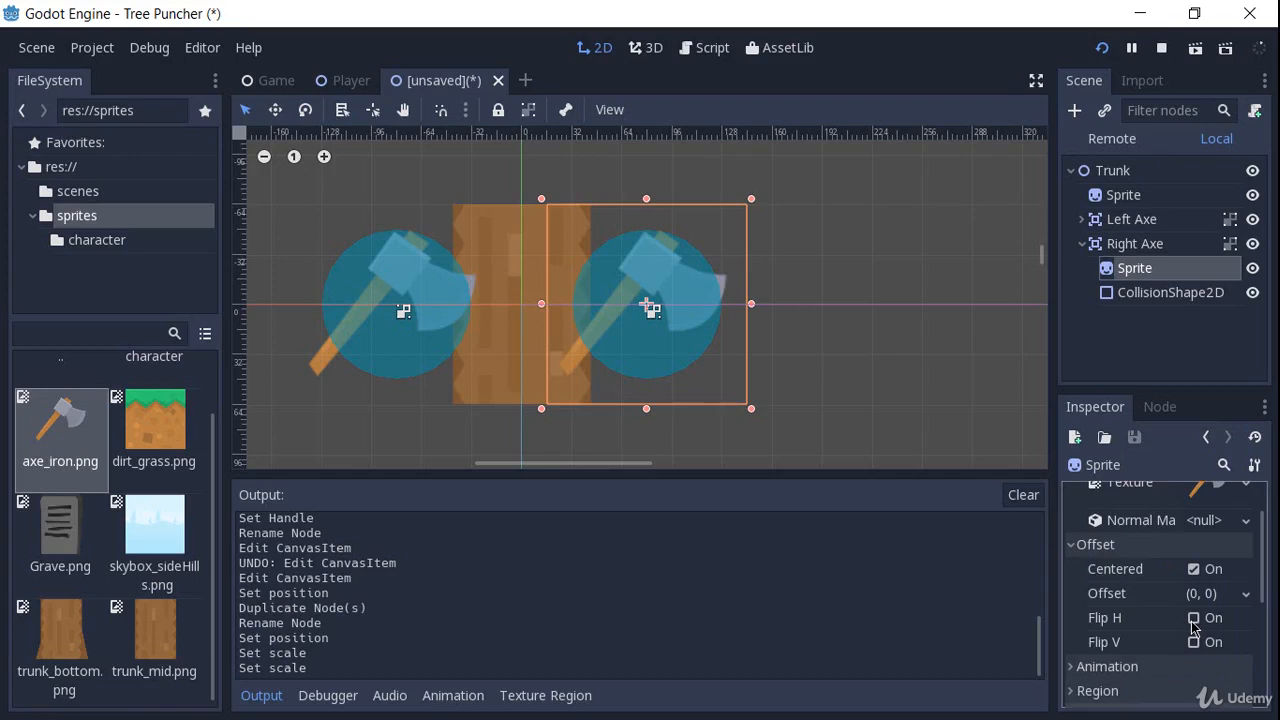
pyautogui.click(1193, 618)
pyautogui.click(1101, 326)
pyautogui.moveTo(804, 282); pyautogui.dragTo(879, 279, button='middle')
pyautogui.moveTo(628, 214); pyautogui.dragTo(678, 232, button='middle')
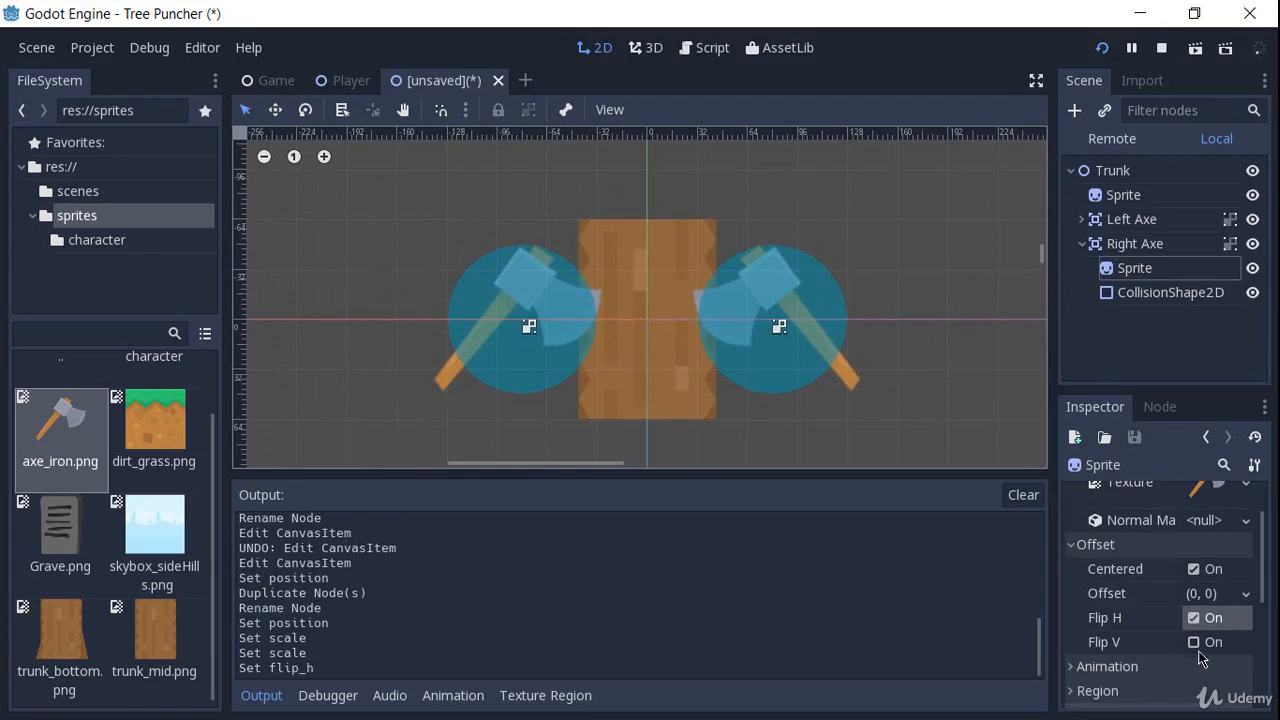
pyautogui.click(1081, 243)
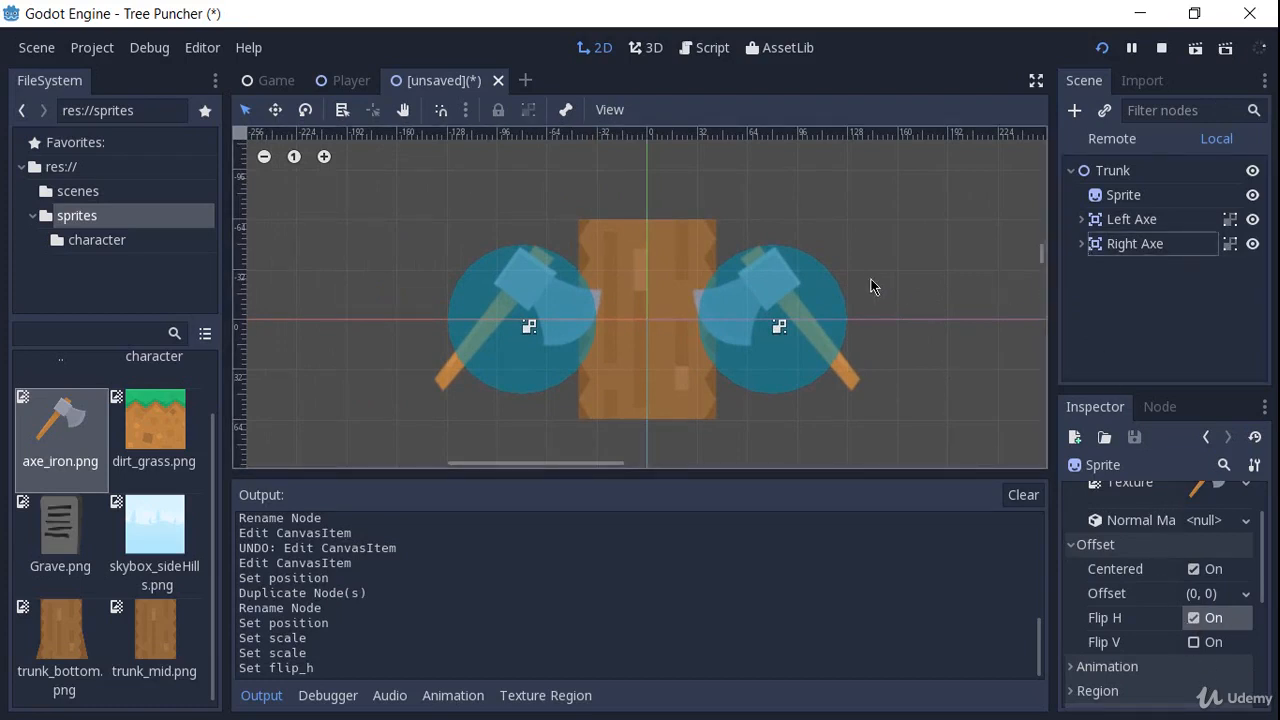
pyautogui.scroll(-2, 871, 283)
pyautogui.moveTo(828, 273); pyautogui.dragTo(774, 289, button='middle')
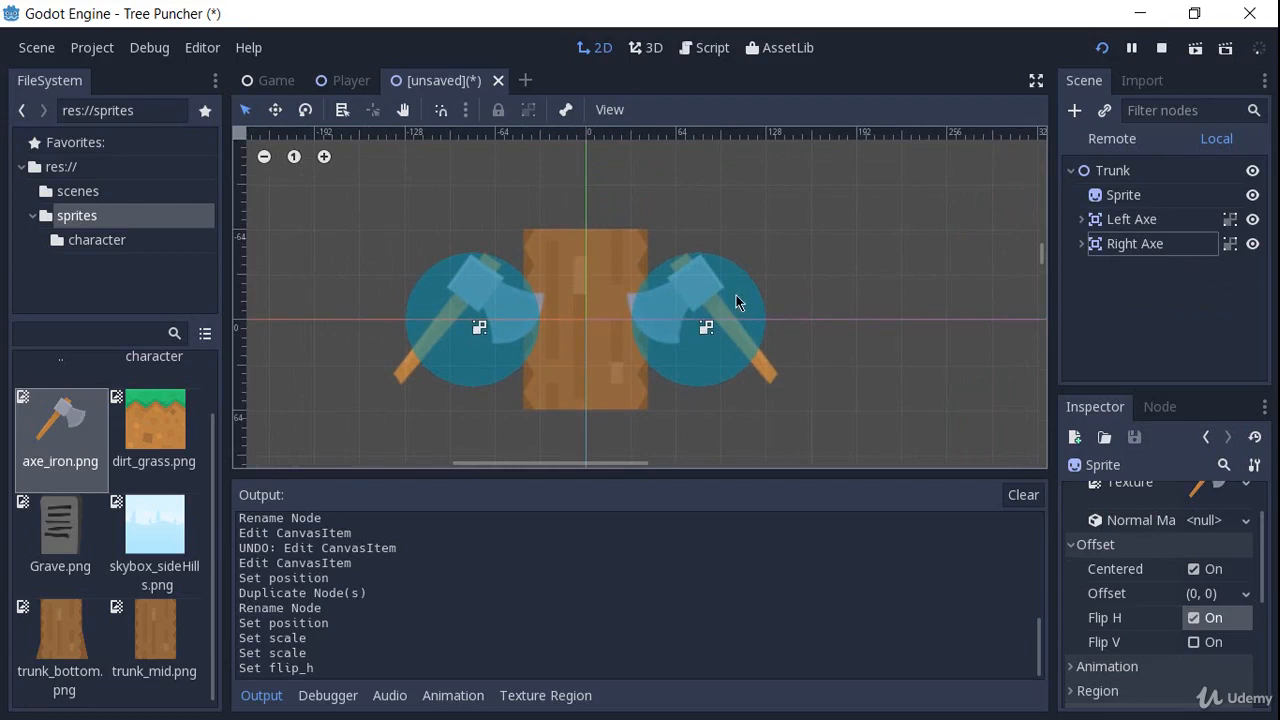
# - Try moving the trunk's Sprite node below Right Axe in the scene tree, and undo the reorder
pyautogui.click(1129, 200)
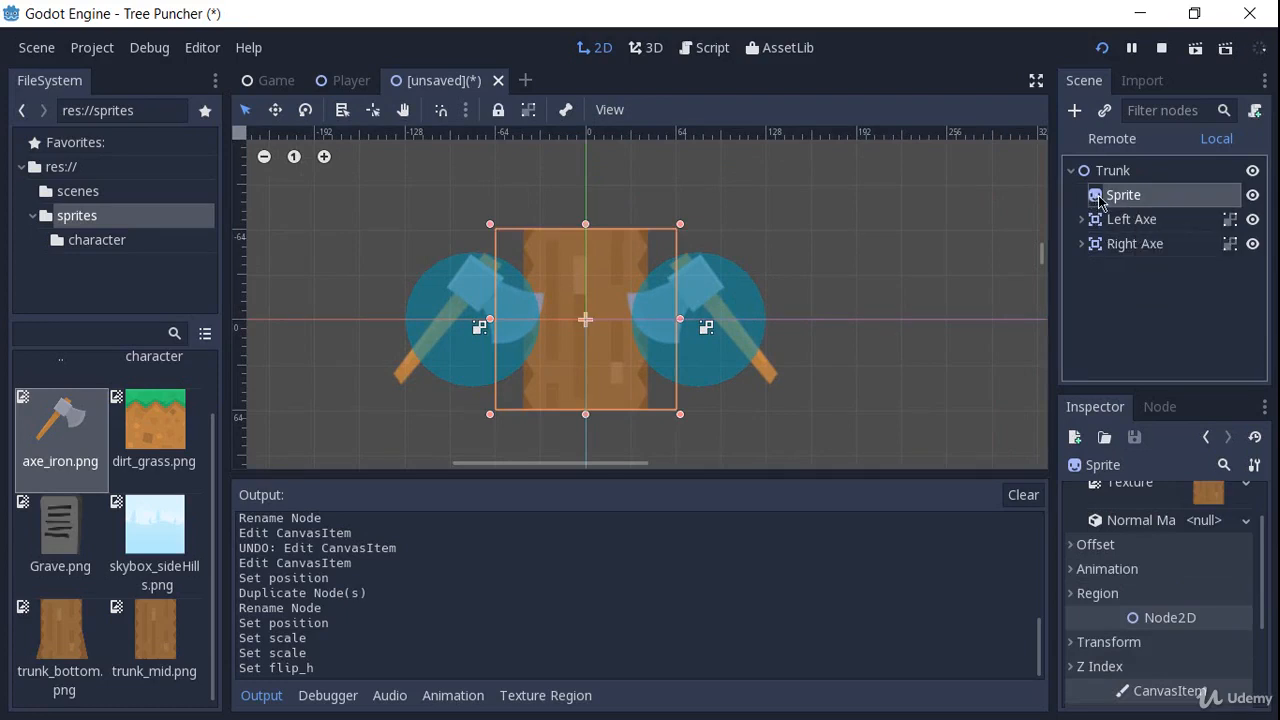
pyautogui.moveTo(1099, 204); pyautogui.dragTo(1110, 264)
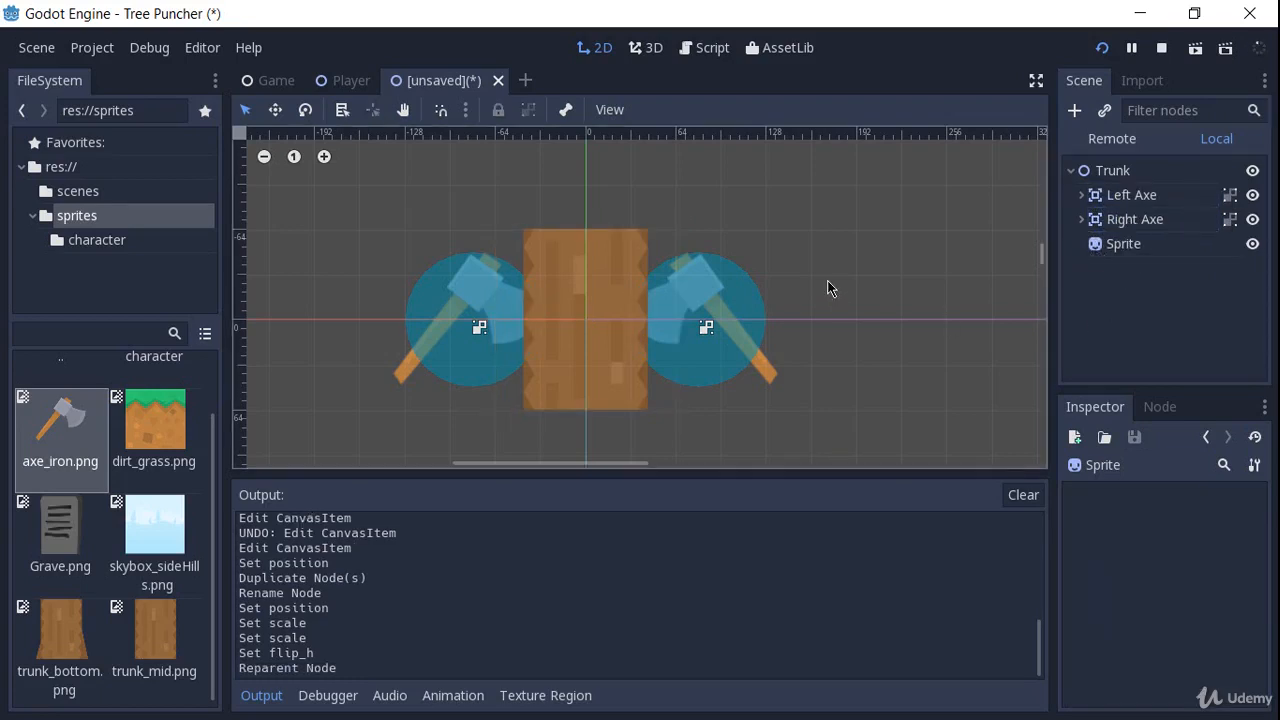
pyautogui.hotkey('ctrl', 'z')
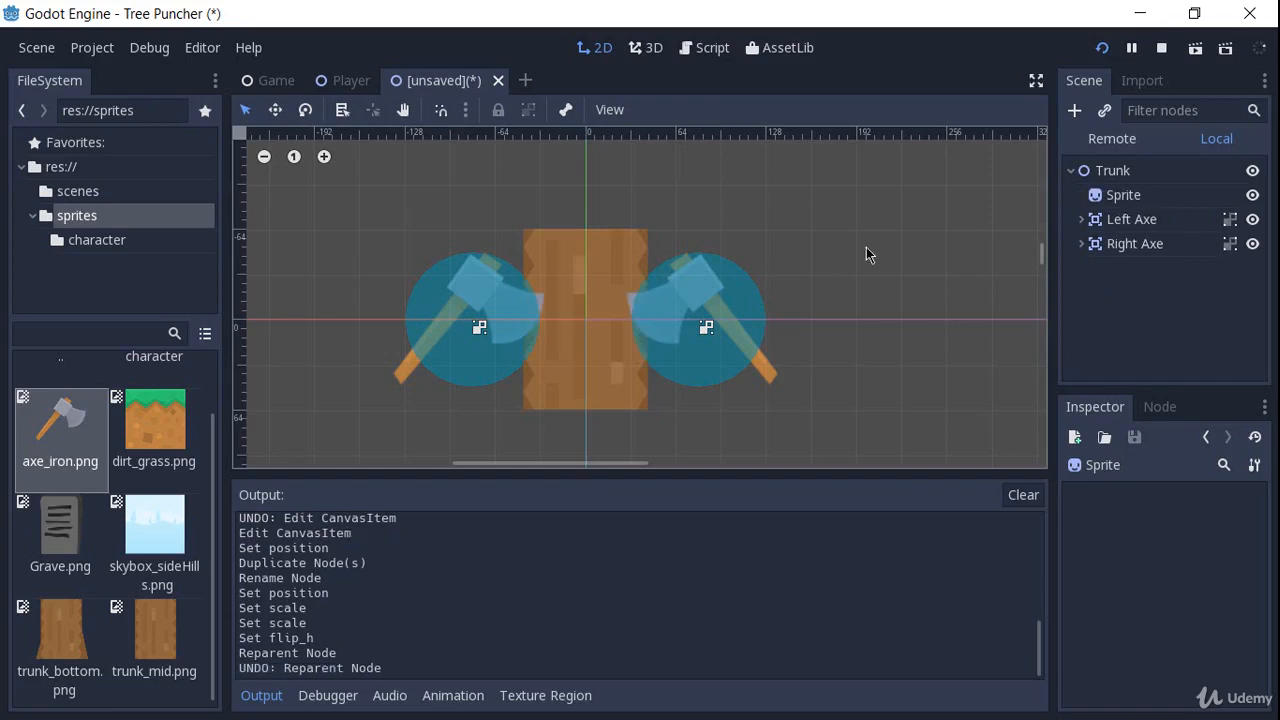
# - Set the Z Index of the trunk's Sprite to 1 so it draws in front of both axes
pyautogui.click(1105, 197)
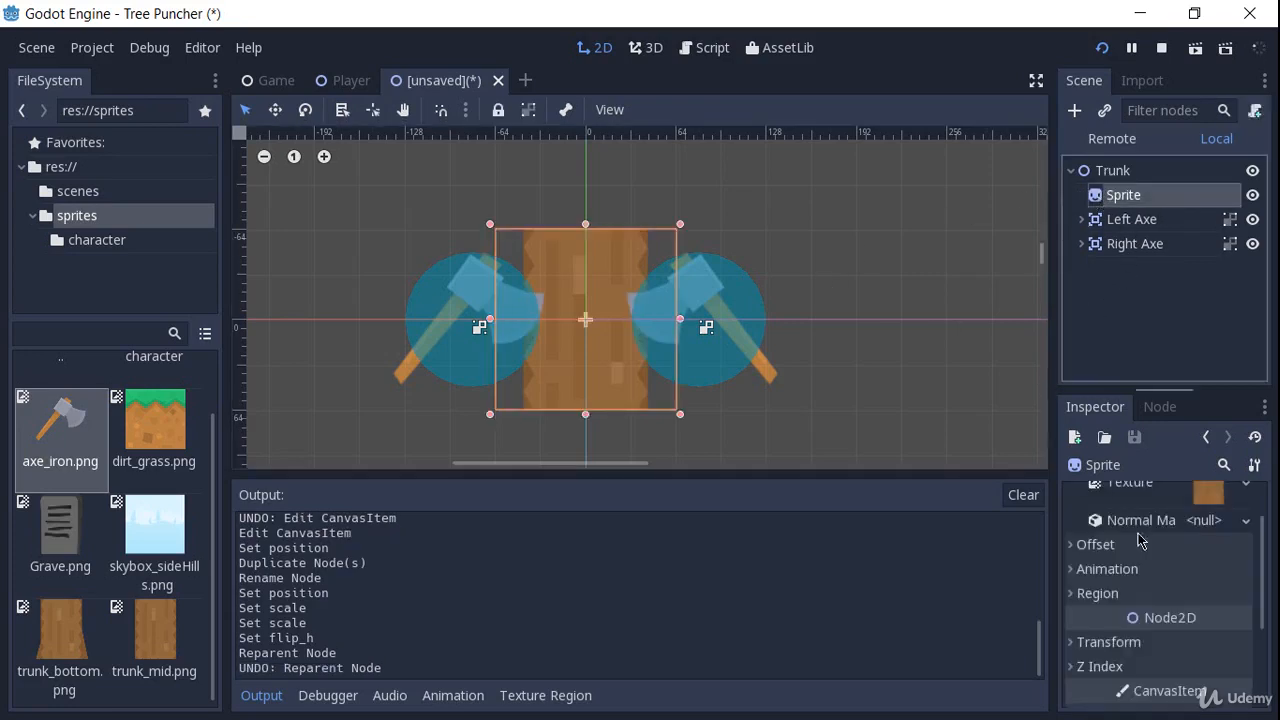
pyautogui.scroll(-2, 1141, 541)
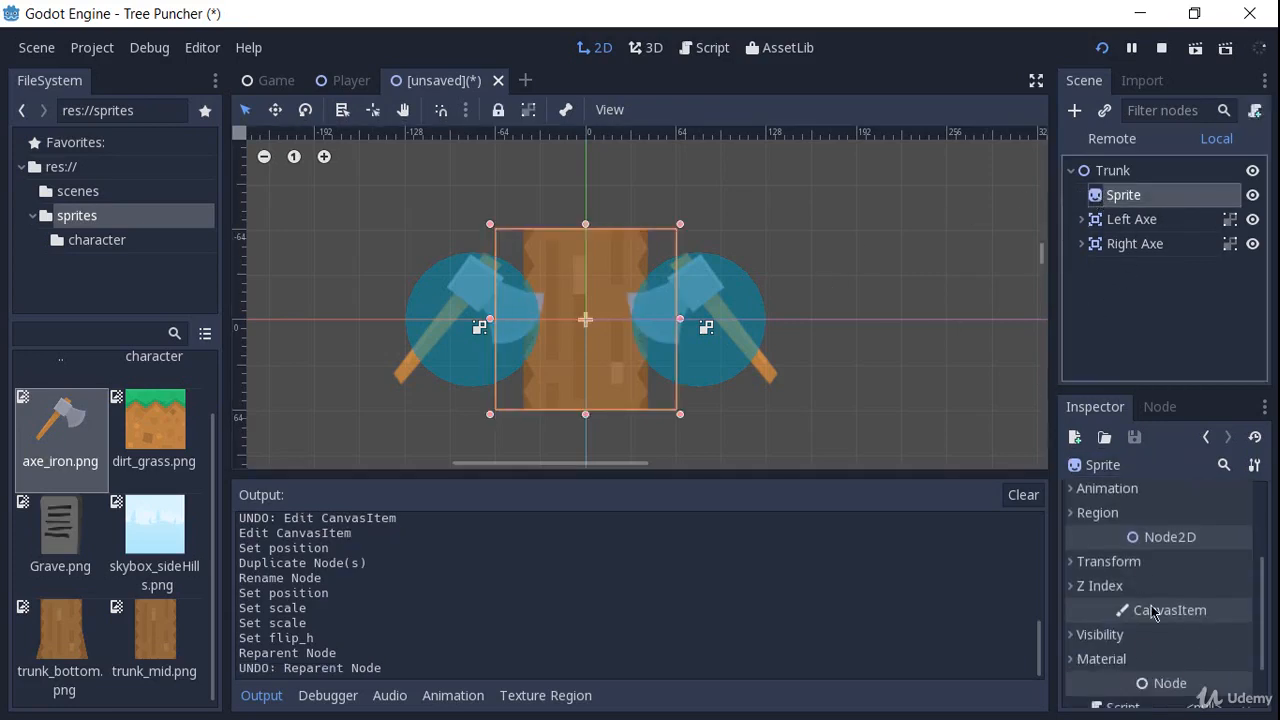
pyautogui.click(1078, 588)
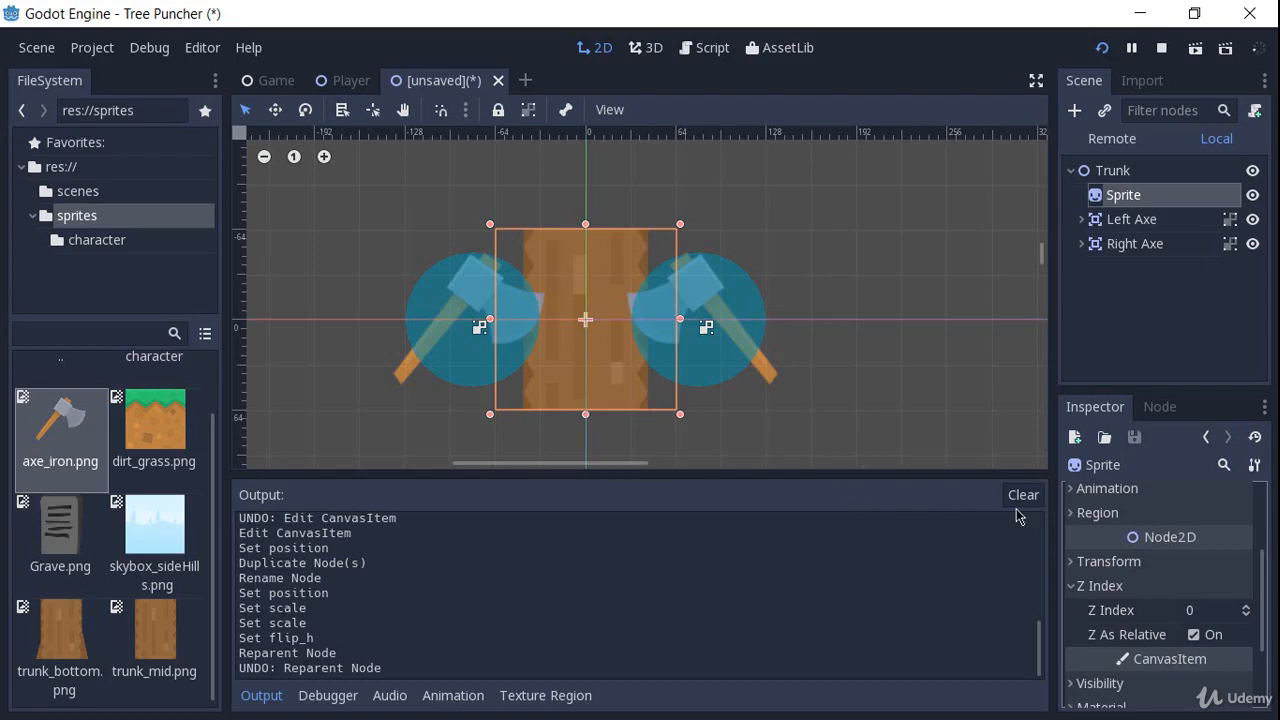
pyautogui.click(1211, 618)
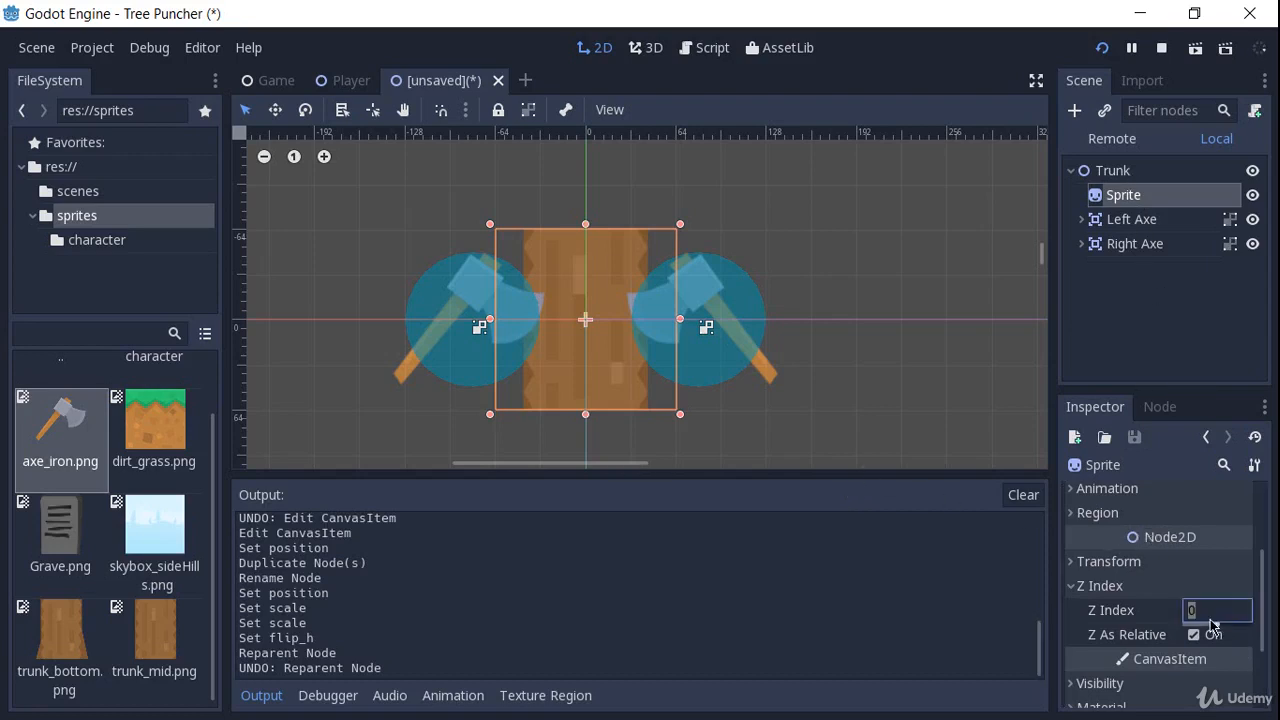
pyautogui.press('Return')
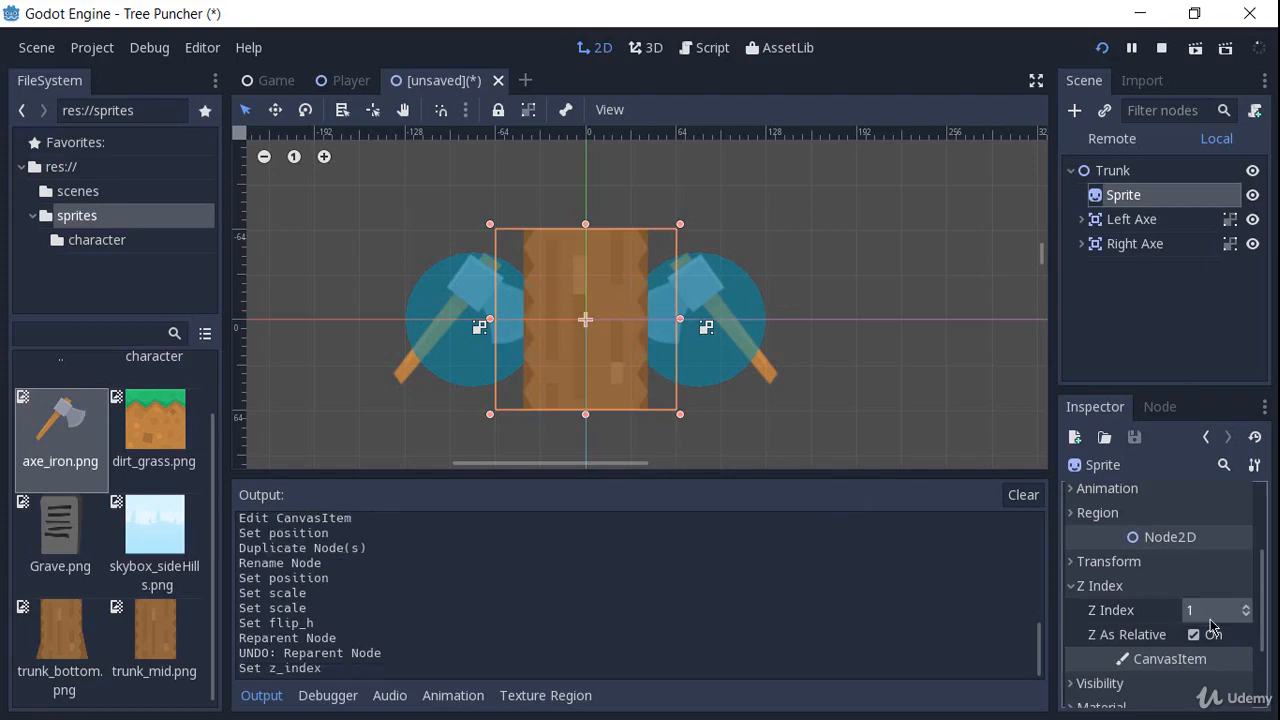
pyautogui.click(825, 373)
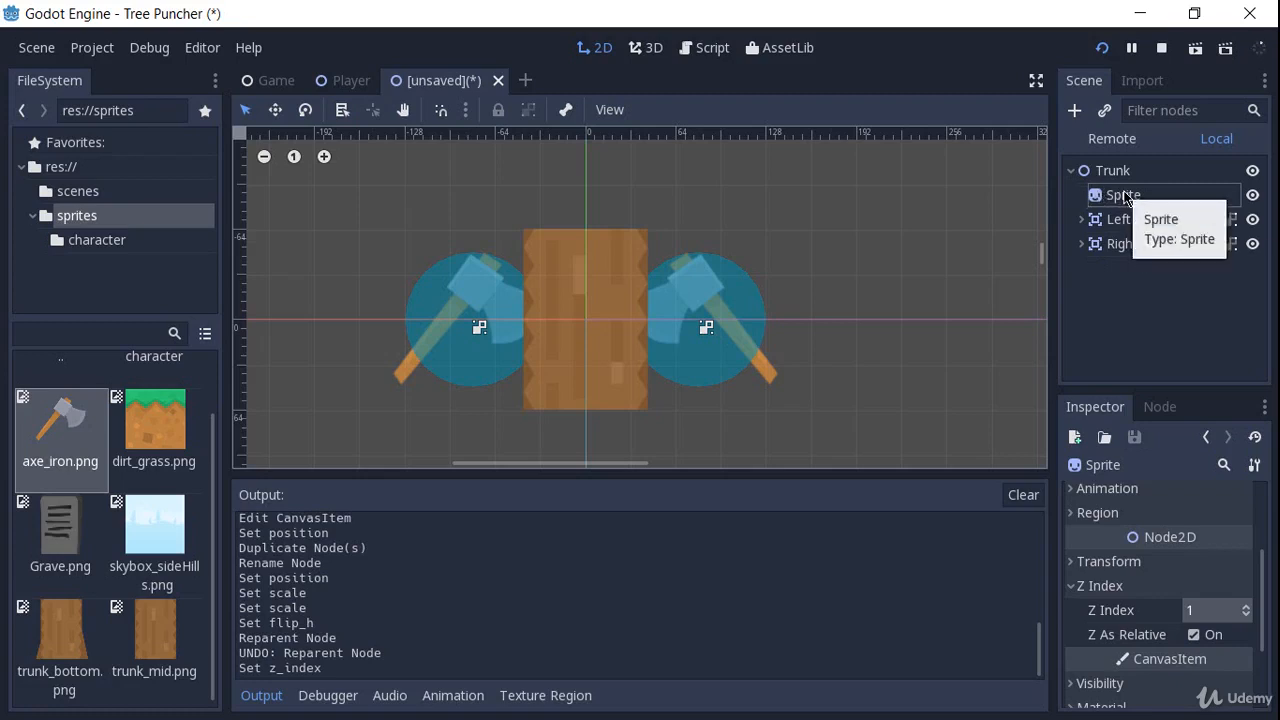
# - Save the scene as Trunk.tscn in res://scenes and switch to the Game scene
pyautogui.hotkey('ctrl', 's')
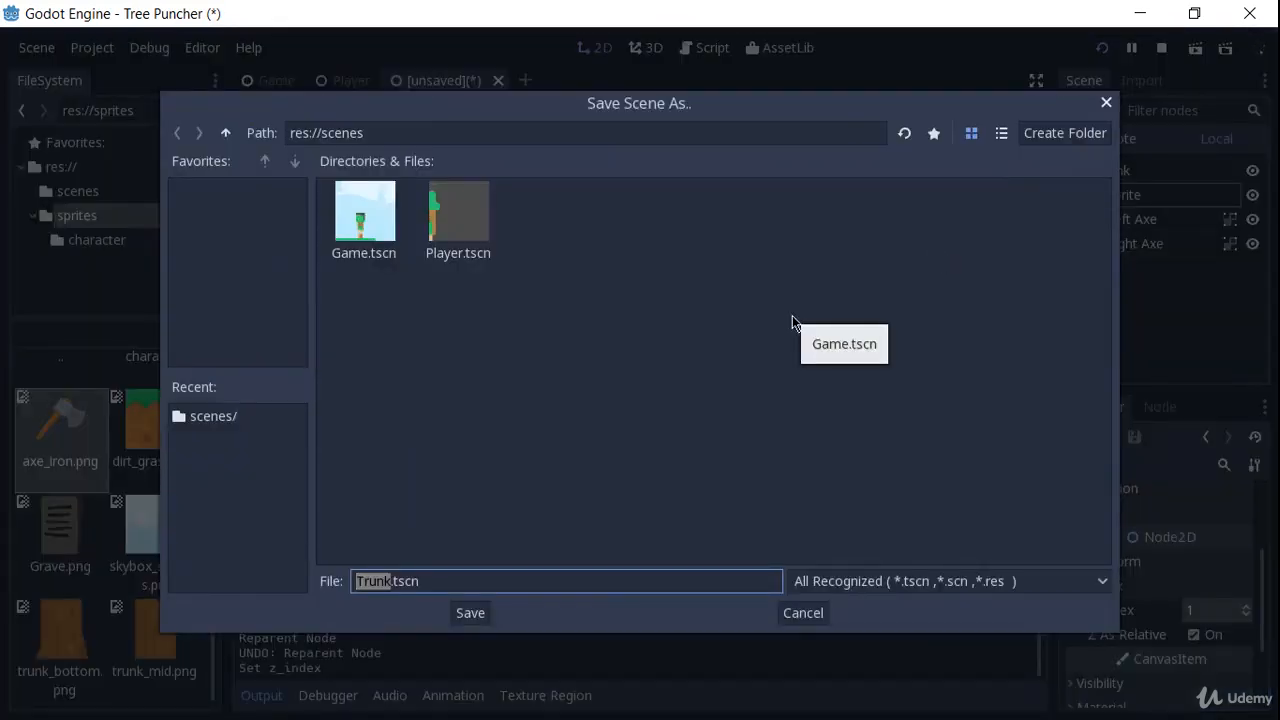
pyautogui.click(460, 612)
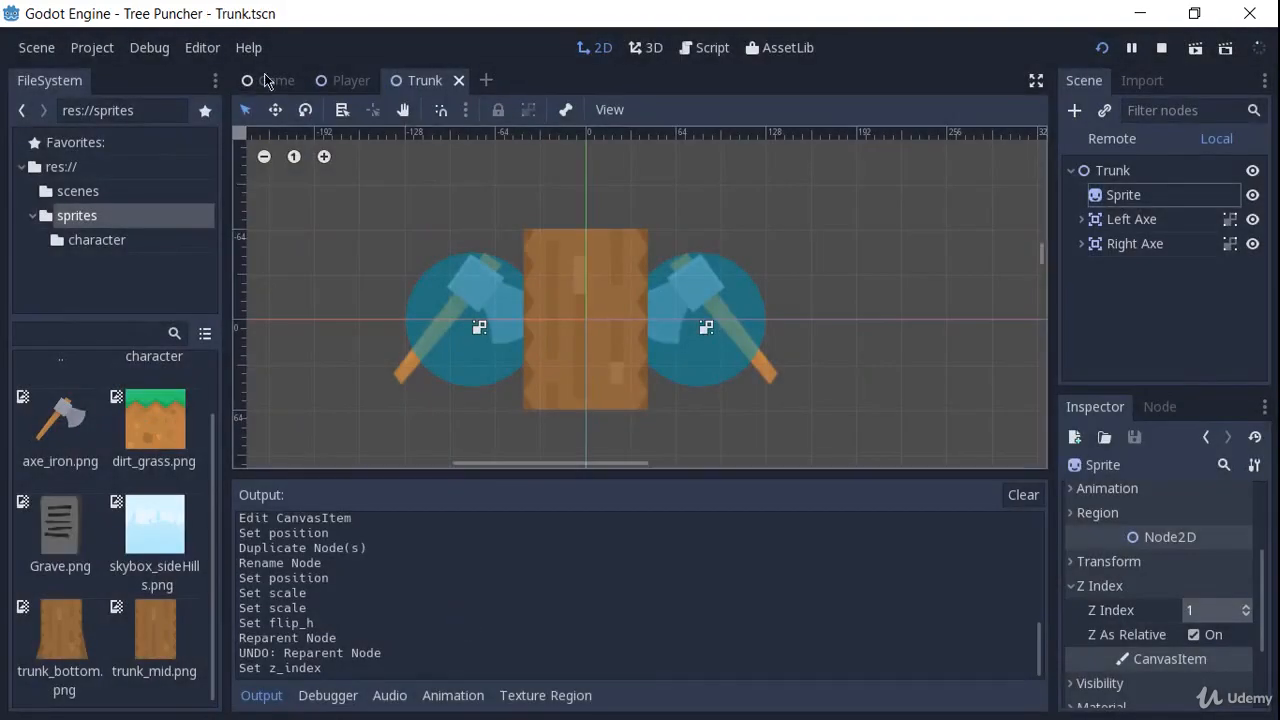
pyautogui.click(276, 80)
pyautogui.scroll(-1, 776, 240)
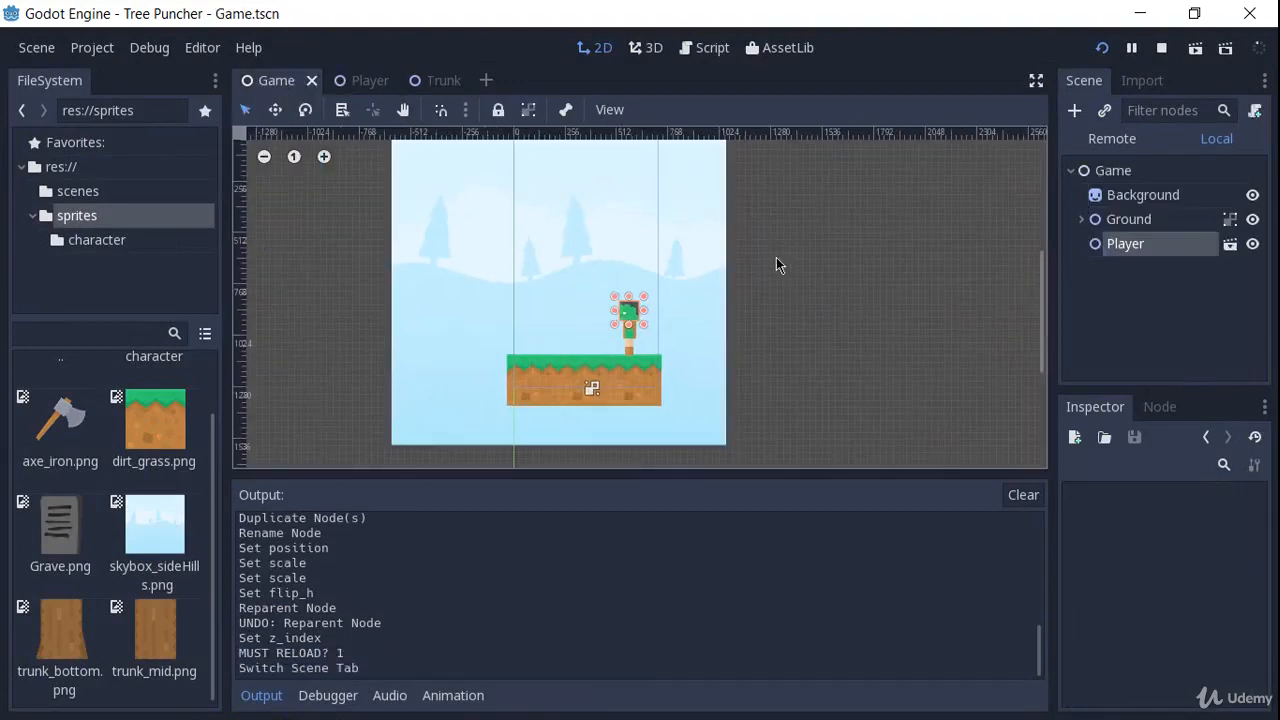
pyautogui.click(803, 333)
pyautogui.scroll(4, 515, 265)
pyautogui.moveTo(515, 265); pyautogui.dragTo(575, 270, button='middle')
pyautogui.moveTo(698, 313); pyautogui.dragTo(699, 333, button='middle')
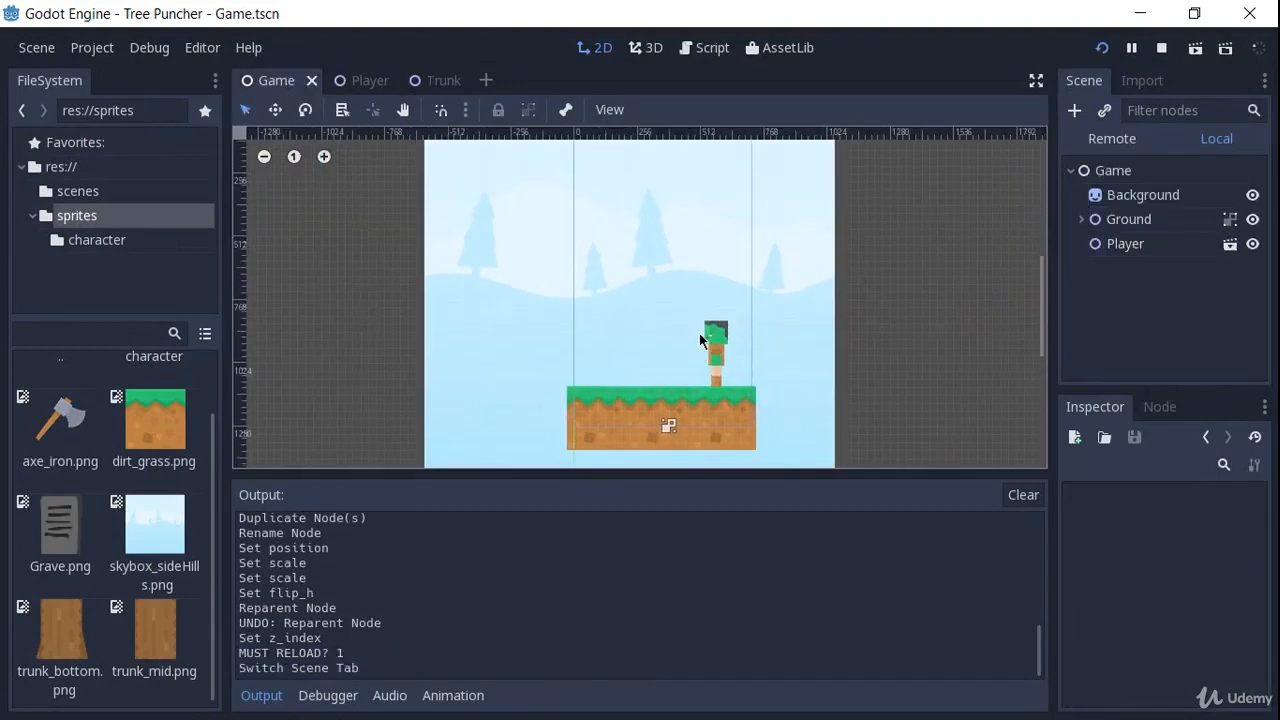
# - Try to instance a scene in the Game scene with no parent node selected
pyautogui.click(1105, 112)
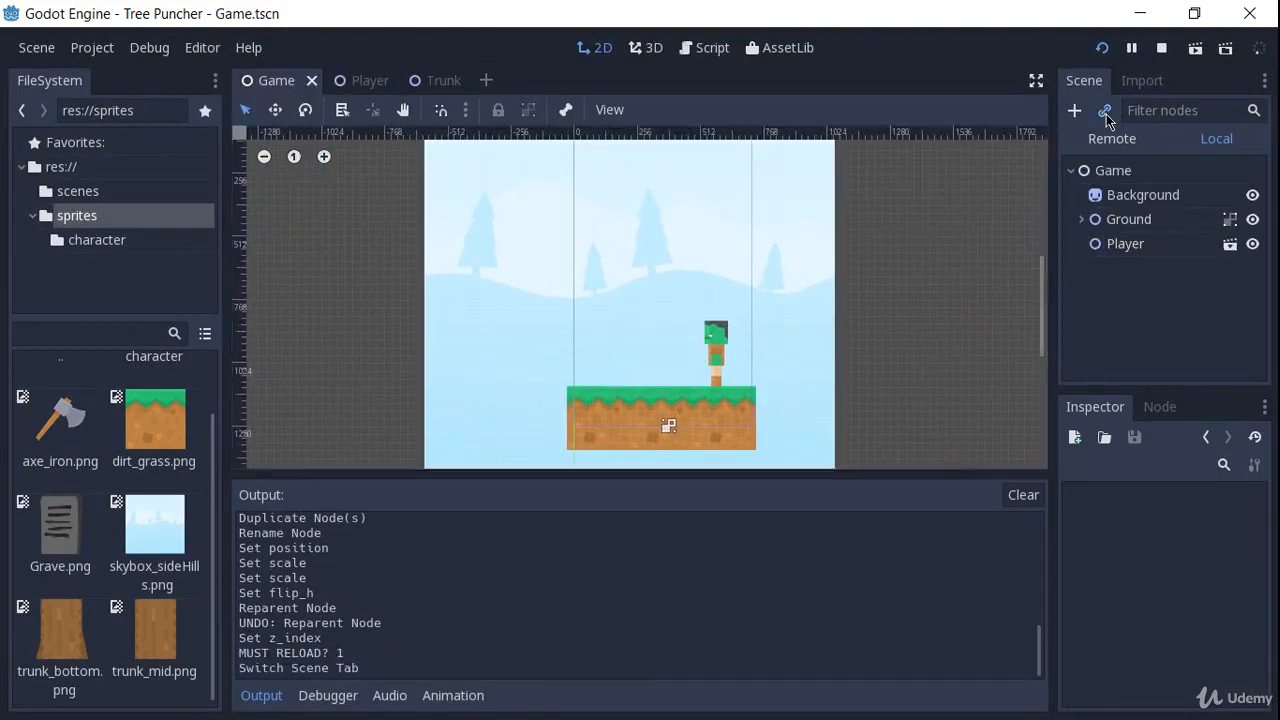
pyautogui.doubleClick(566, 206)
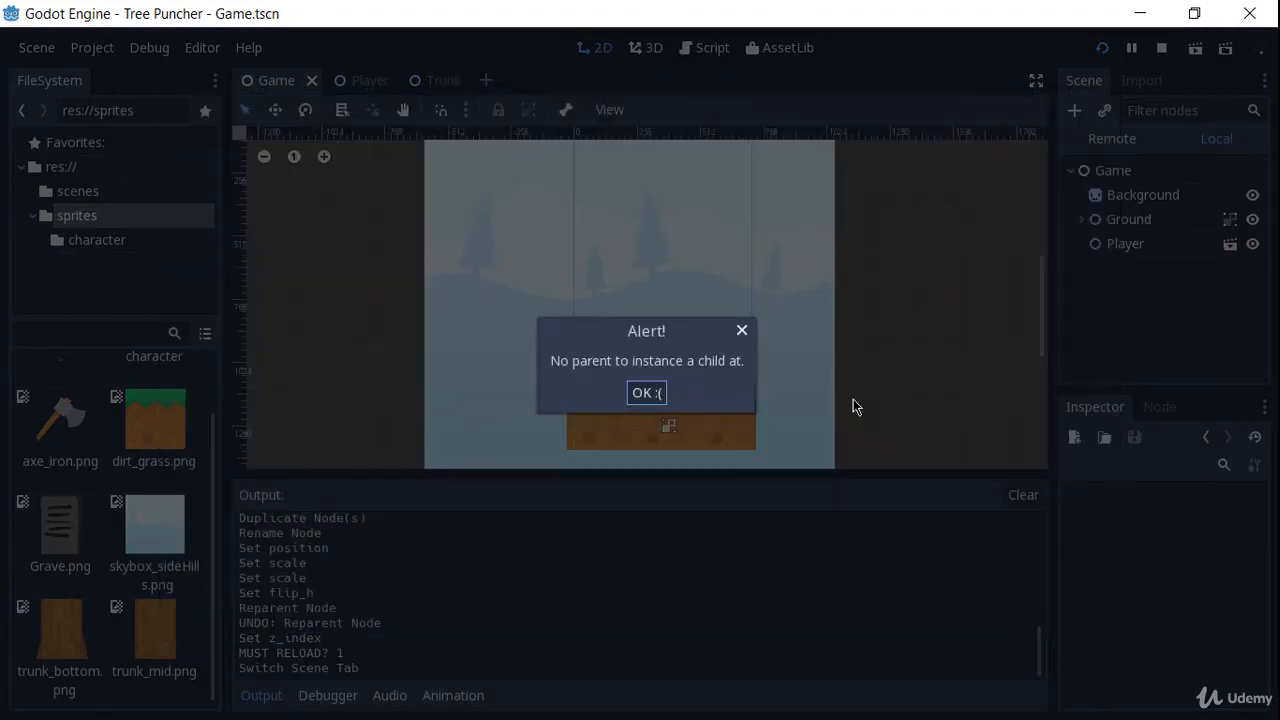
pyautogui.click(647, 392)
# - Instance the Trunk scene under the Game root node and move it onto the ground beside the player
pyautogui.click(1092, 172)
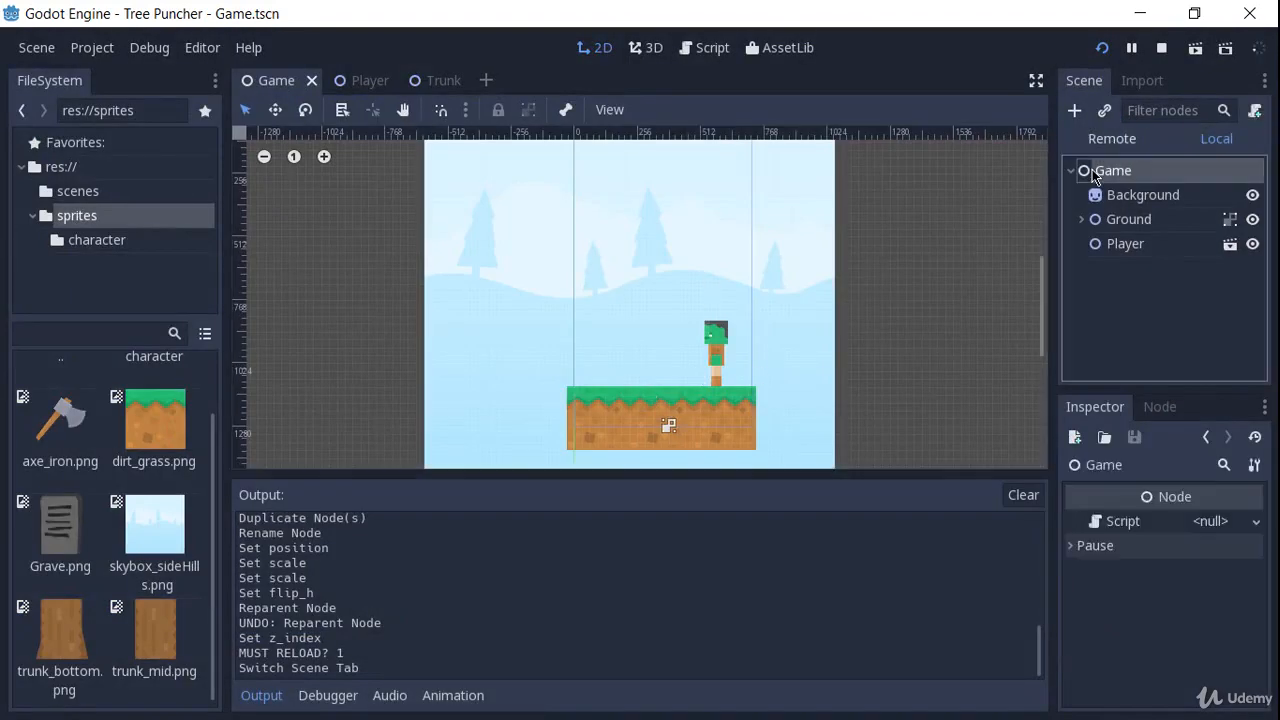
pyautogui.click(1105, 111)
pyautogui.doubleClick(570, 224)
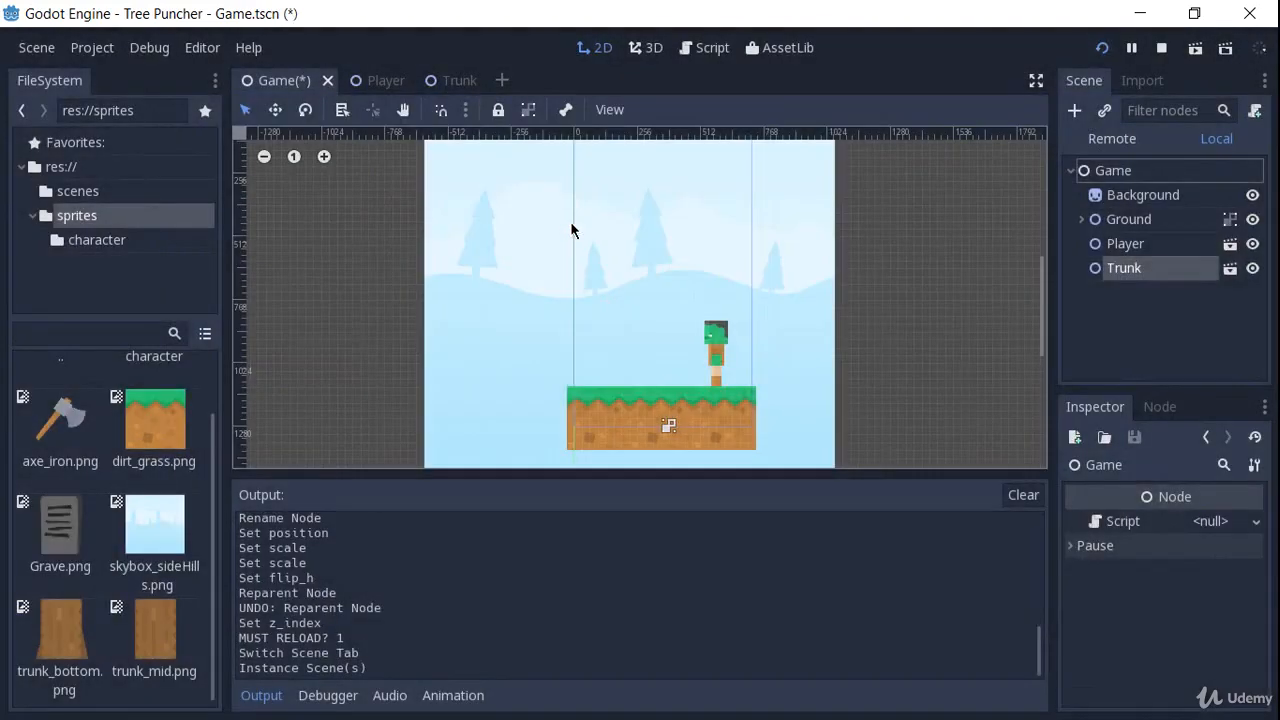
pyautogui.scroll(-3, 705, 295)
pyautogui.scroll(2, 700, 297)
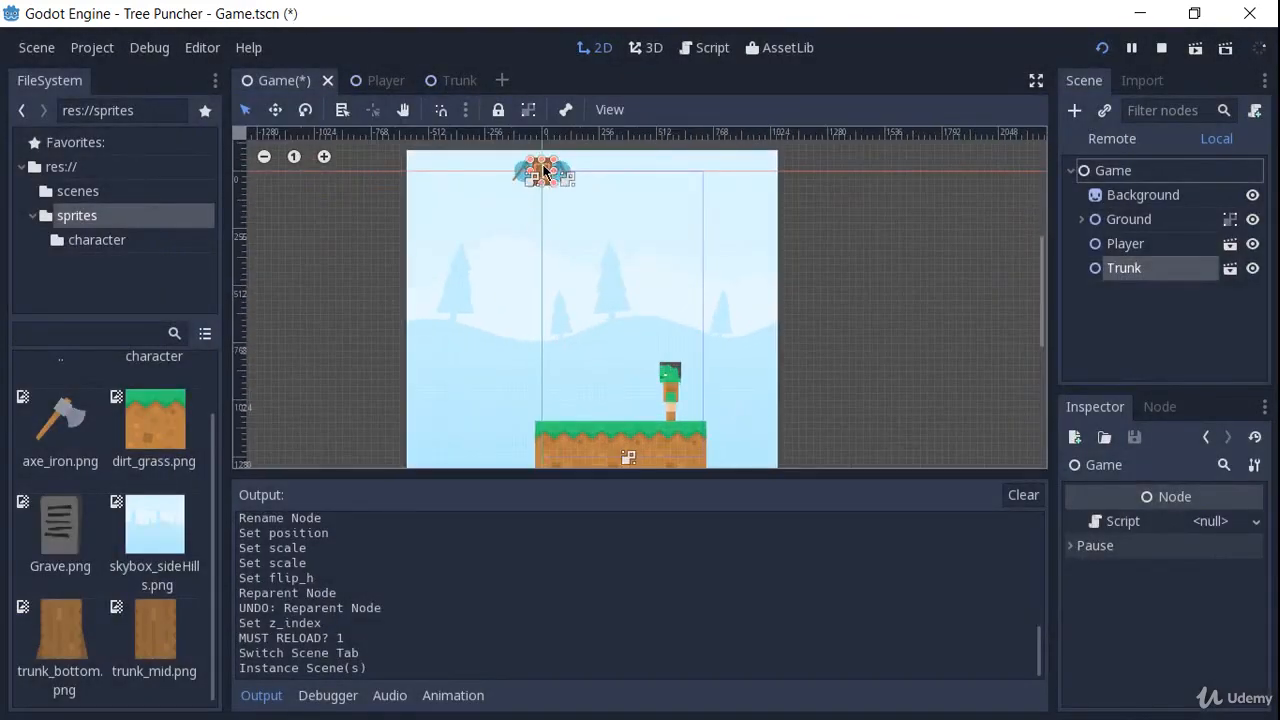
pyautogui.moveTo(551, 200); pyautogui.dragTo(620, 406)
pyautogui.click(839, 356)
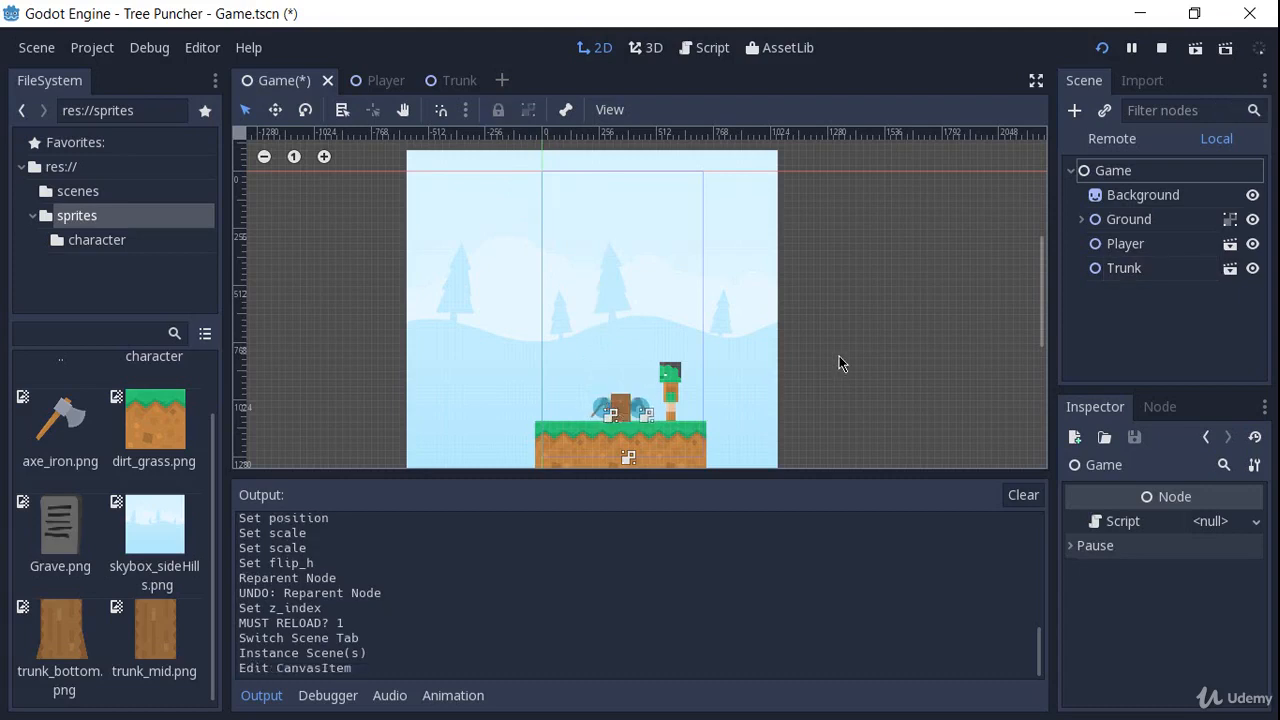
# - Set the scale of the Trunk scene's root node to 2 in x and y, and save the scene
pyautogui.click(442, 88)
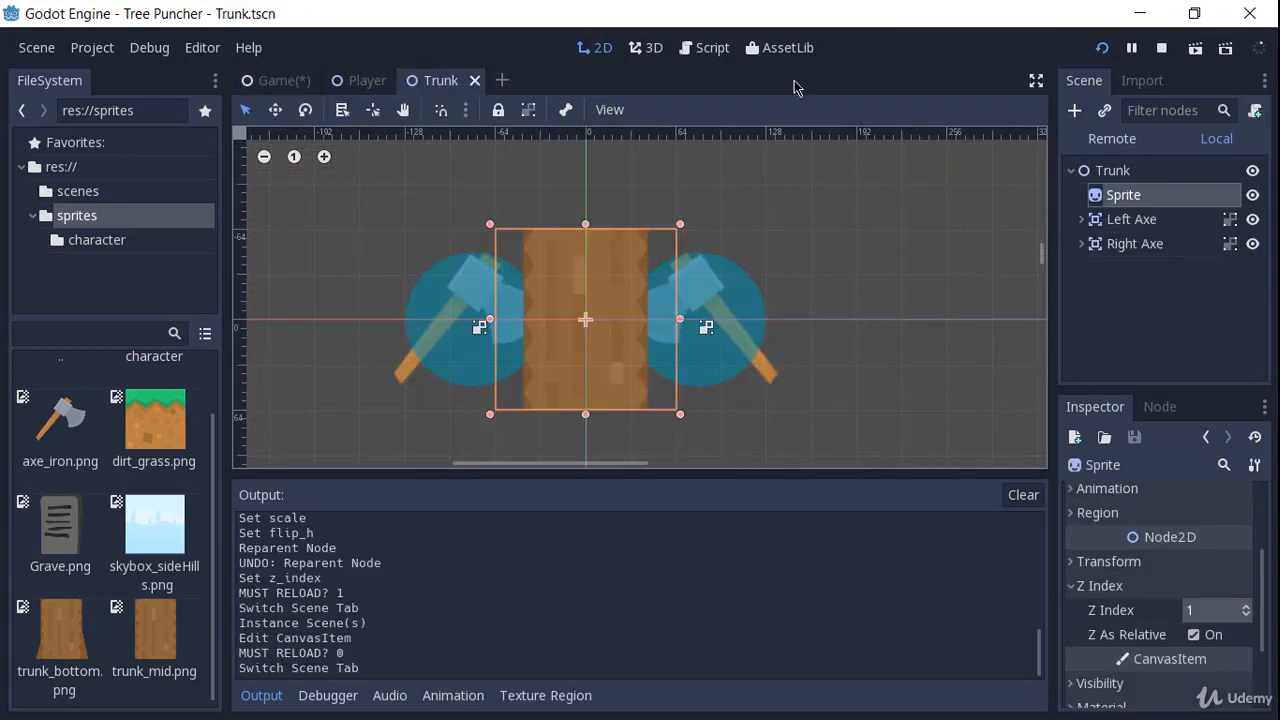
pyautogui.click(1135, 172)
pyautogui.scroll(1, 1130, 600)
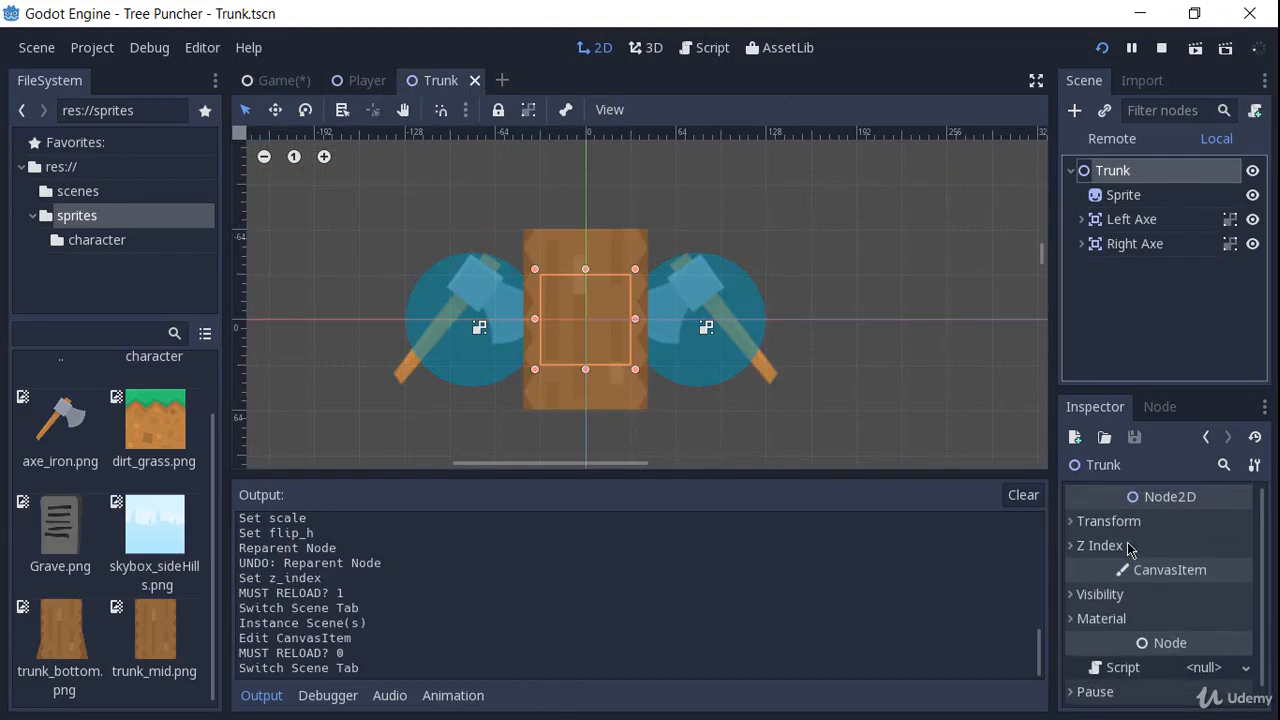
pyautogui.click(1128, 522)
pyautogui.click(1200, 594)
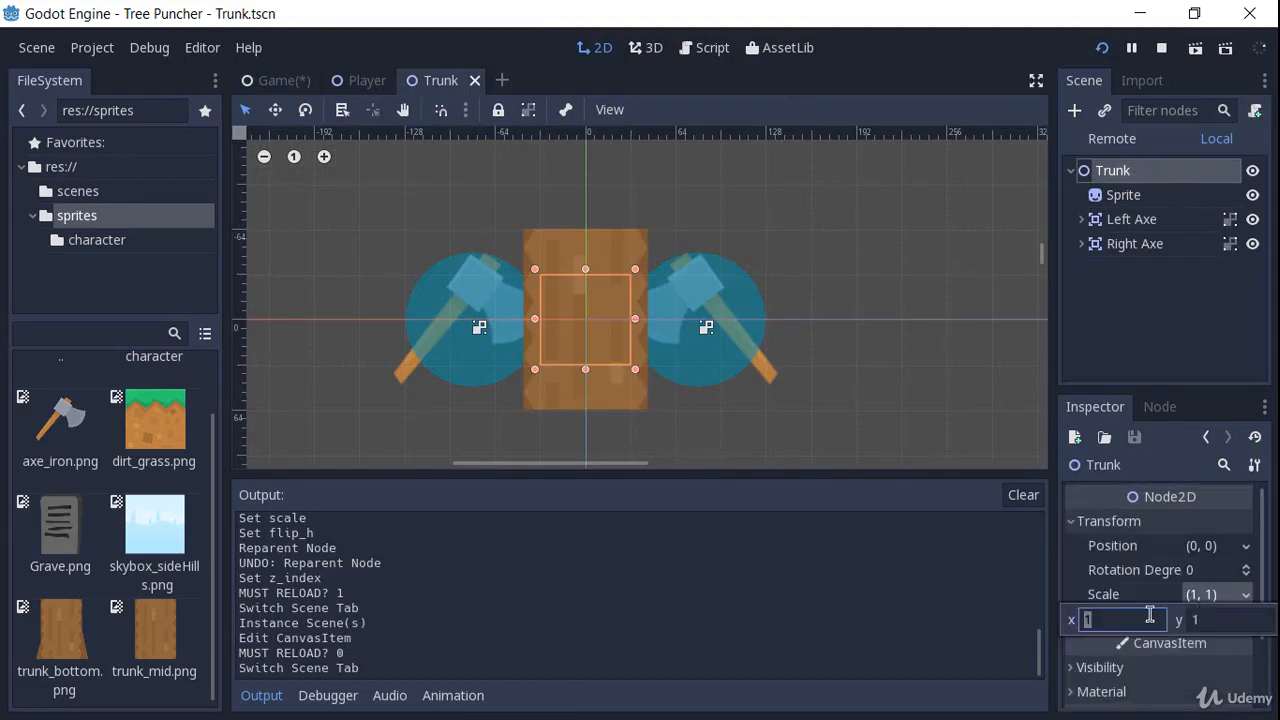
pyautogui.write('2')
pyautogui.press('Tab')
pyautogui.write('2')
pyautogui.press('Return')
pyautogui.scroll(-2, 737, 297)
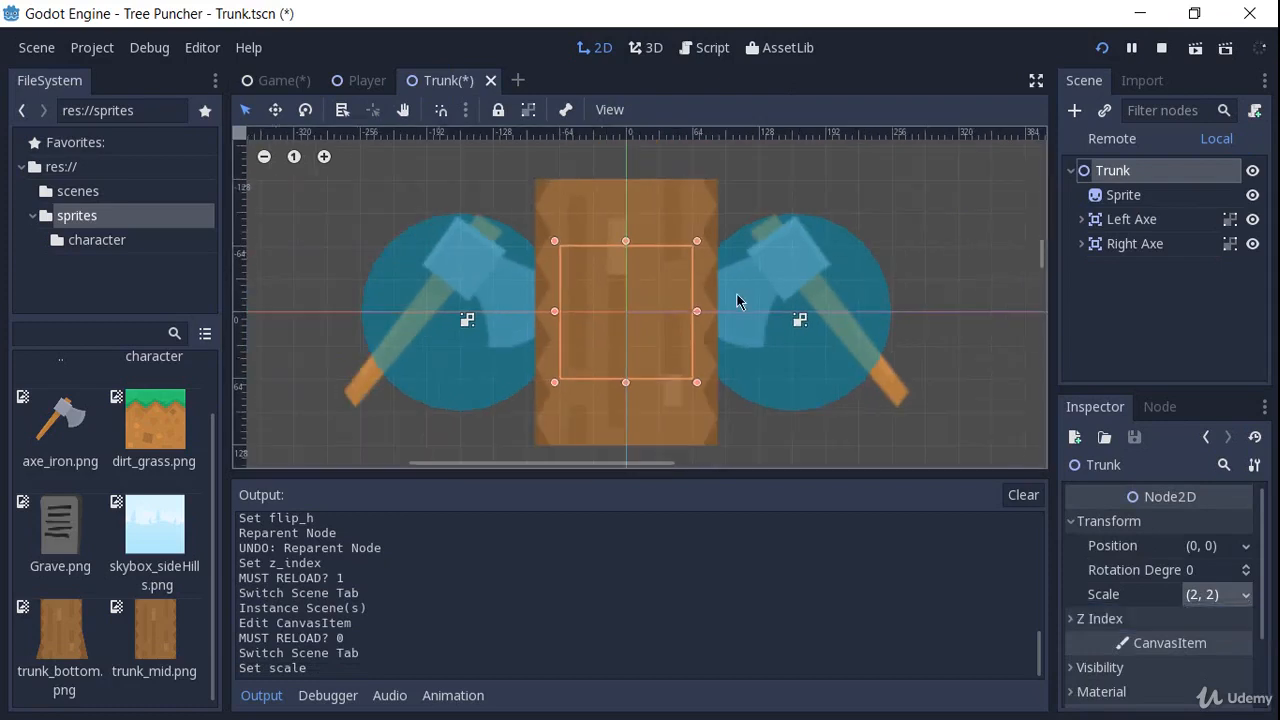
pyautogui.hotkey('ctrl', 's')
# - In the Game scene, turn on snapping and place the enlarged trunk on top of the ground at x 352
pyautogui.click(280, 84)
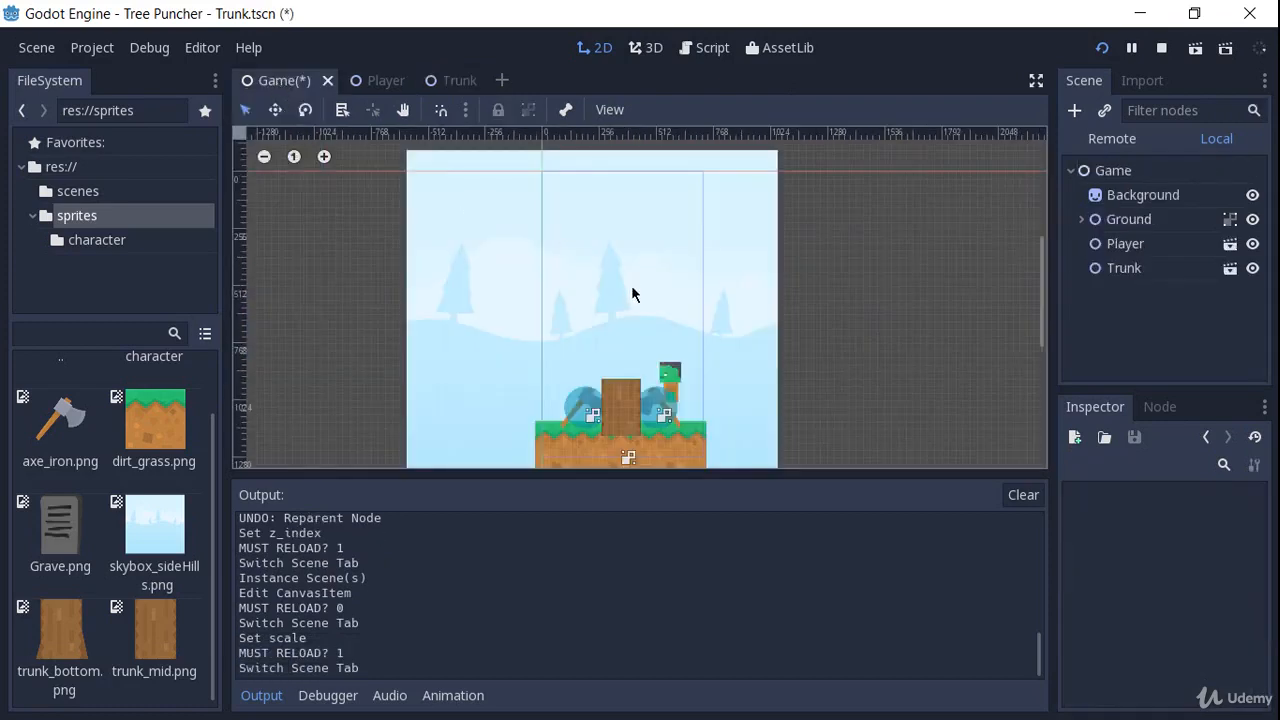
pyautogui.click(624, 410)
pyautogui.moveTo(618, 413); pyautogui.dragTo(620, 388)
pyautogui.click(441, 110)
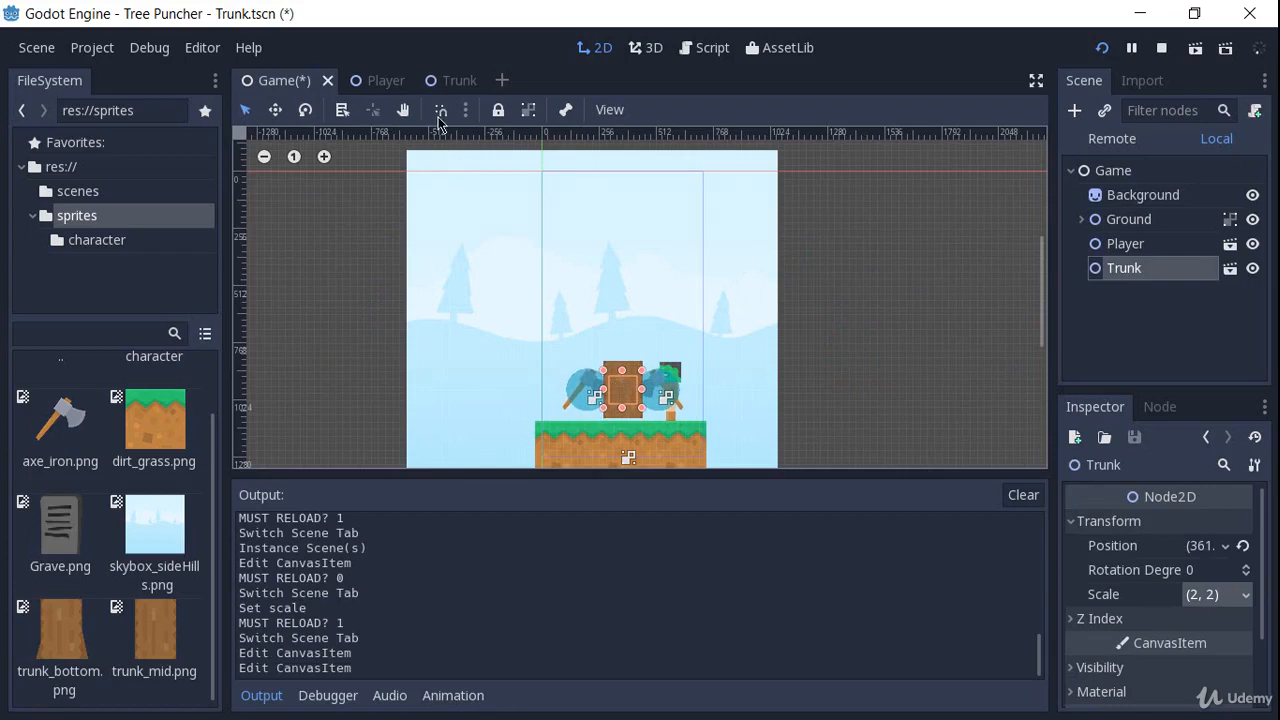
pyautogui.scroll(4, 669, 306)
pyautogui.moveTo(566, 294); pyautogui.dragTo(621, 297)
pyautogui.scroll(-2, 590, 298)
pyautogui.moveTo(749, 217); pyautogui.dragTo(805, 283, button='middle')
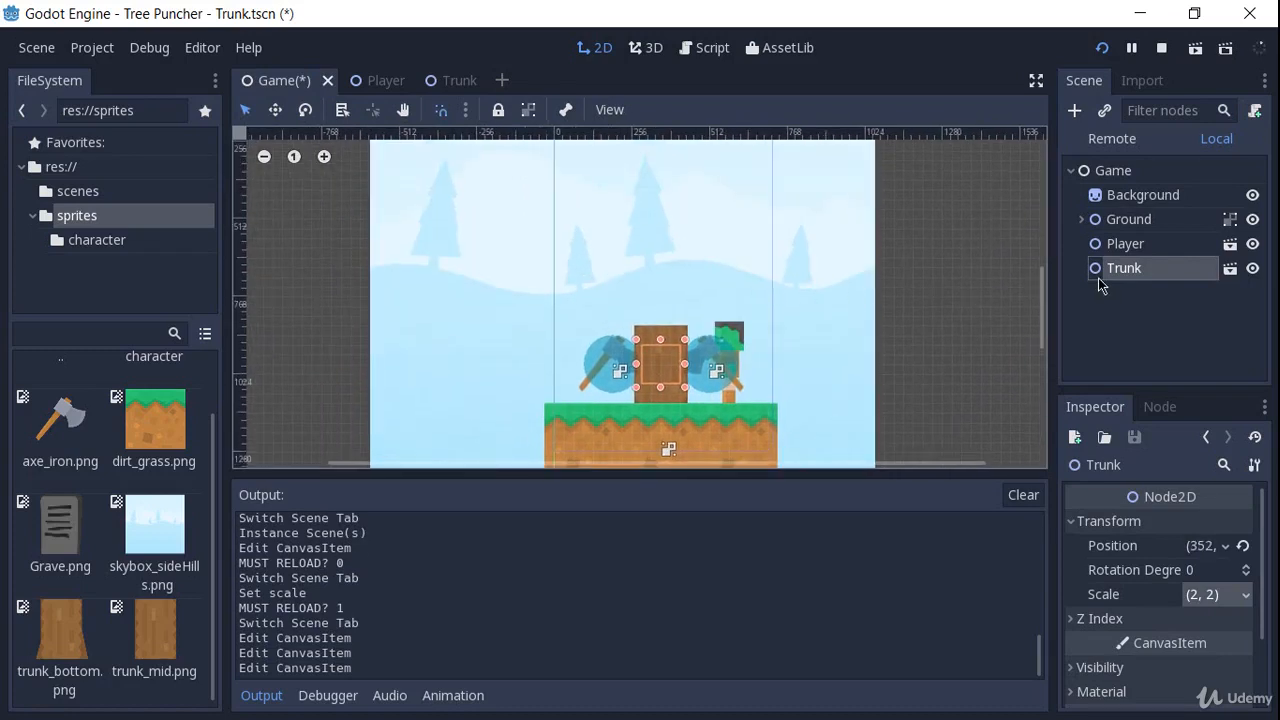
# - Duplicate the trunk five times, stacking each copy directly above the previous one until the column extends past the background's upper edge
pyautogui.hotkey('ctrl', 'd')
pyautogui.moveTo(676, 372); pyautogui.dragTo(664, 288)
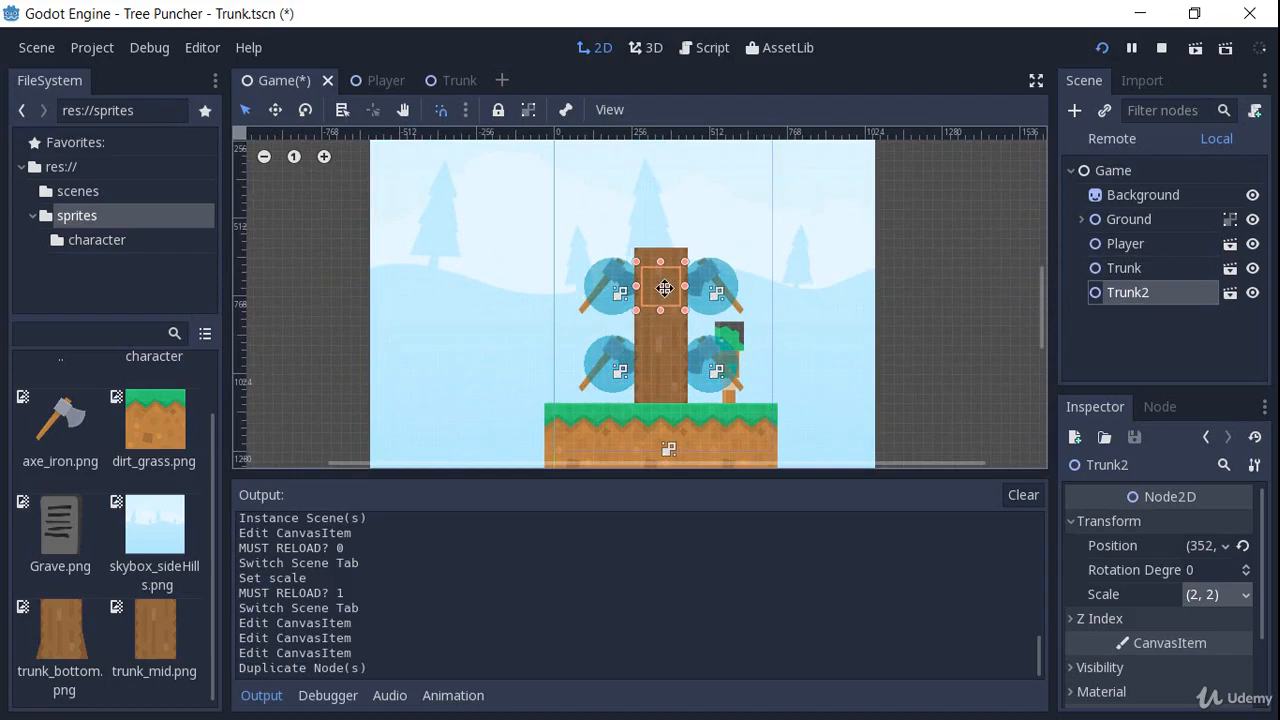
pyautogui.hotkey('ctrl', 'd')
pyautogui.moveTo(662, 318); pyautogui.dragTo(640, 432, button='middle')
pyautogui.moveTo(642, 398); pyautogui.dragTo(642, 180)
pyautogui.hotkey('ctrl', 'd')
pyautogui.hotkey('ctrl', 'd')
pyautogui.moveTo(648, 246); pyautogui.dragTo(622, 360, button='middle')
pyautogui.hotkey('ctrl', 'd')
pyautogui.moveTo(617, 295); pyautogui.dragTo(613, 212)
# - Save the Game scene and restart the running project
pyautogui.hotkey('ctrl', 's')
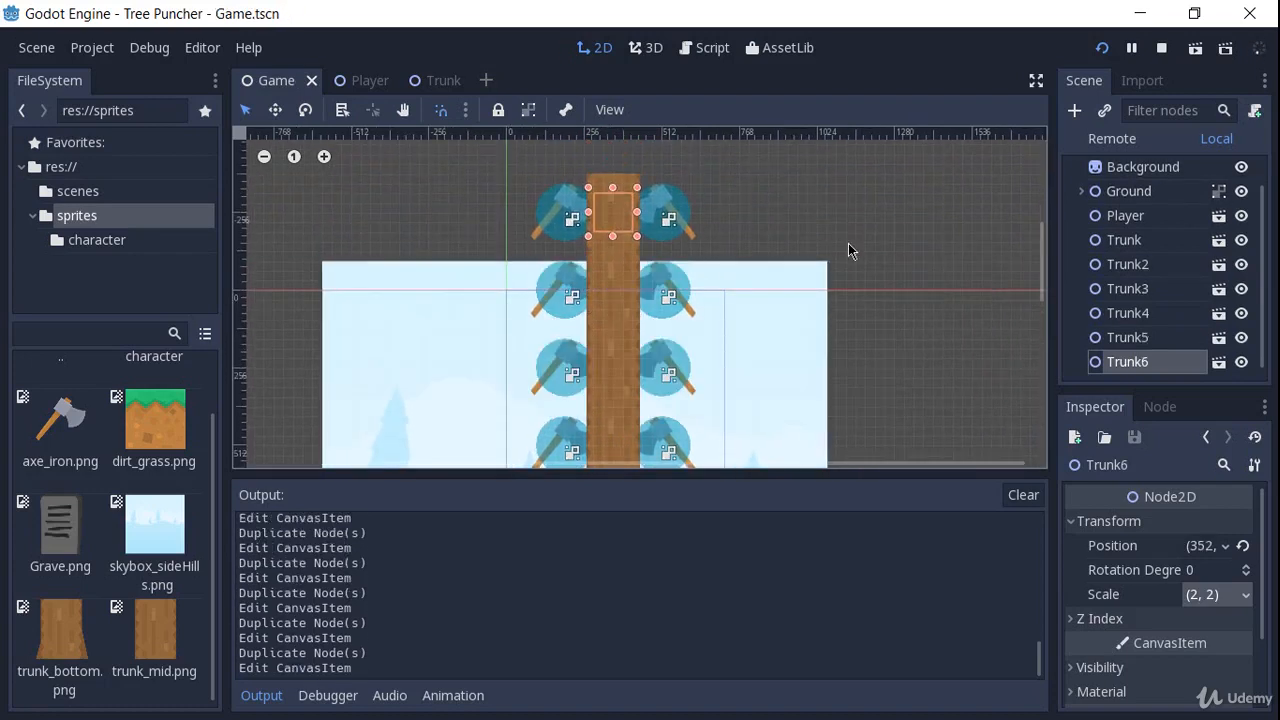
pyautogui.click(1102, 47)
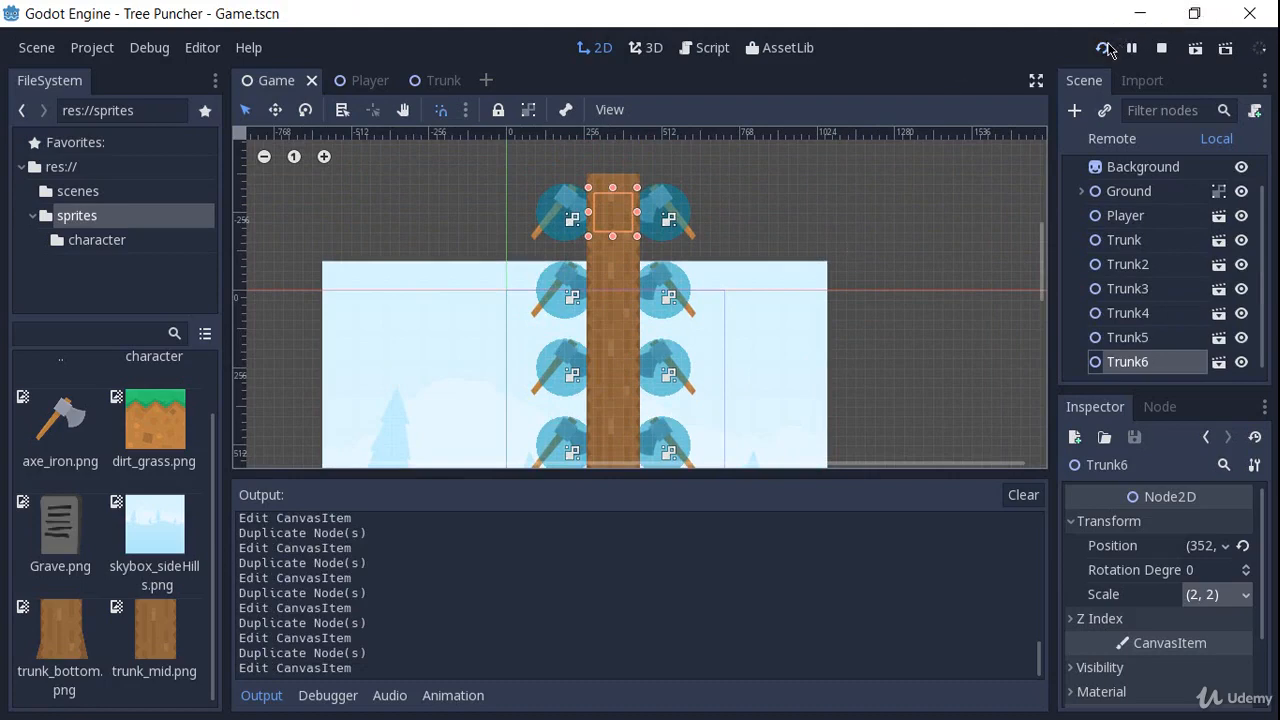